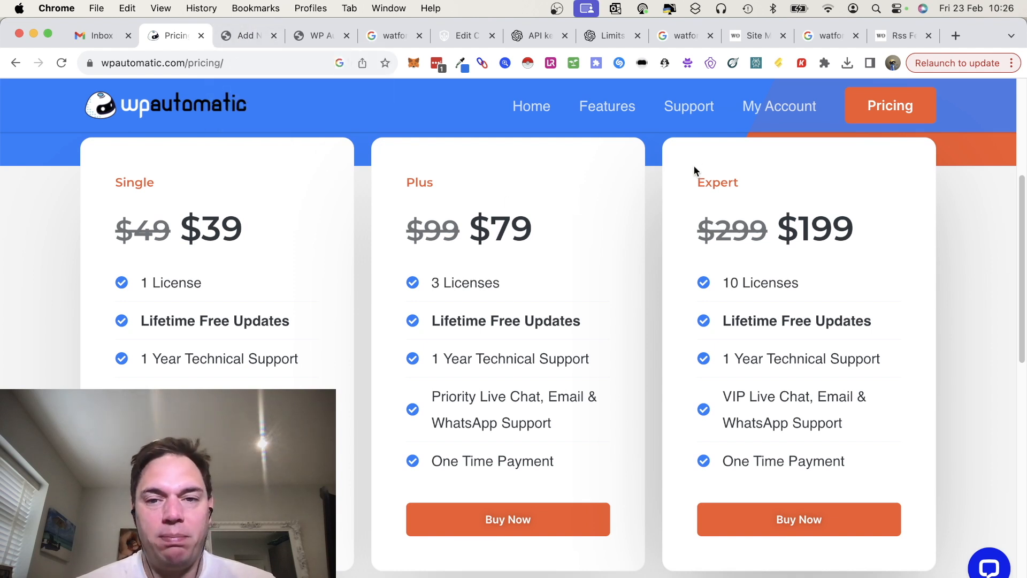
# Review the Single, Plus and Expert plans on the WP Automatic pricing page, including the coupon offer, money-back guarantee and footer links.
pyautogui.scroll(-1, 683, 312)
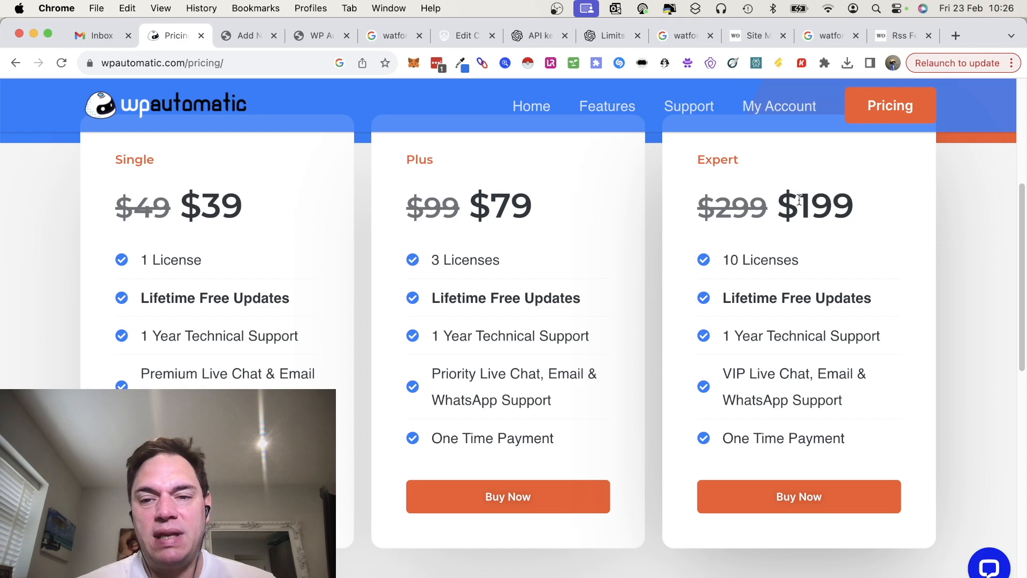
pyautogui.scroll(-5, 810, 321)
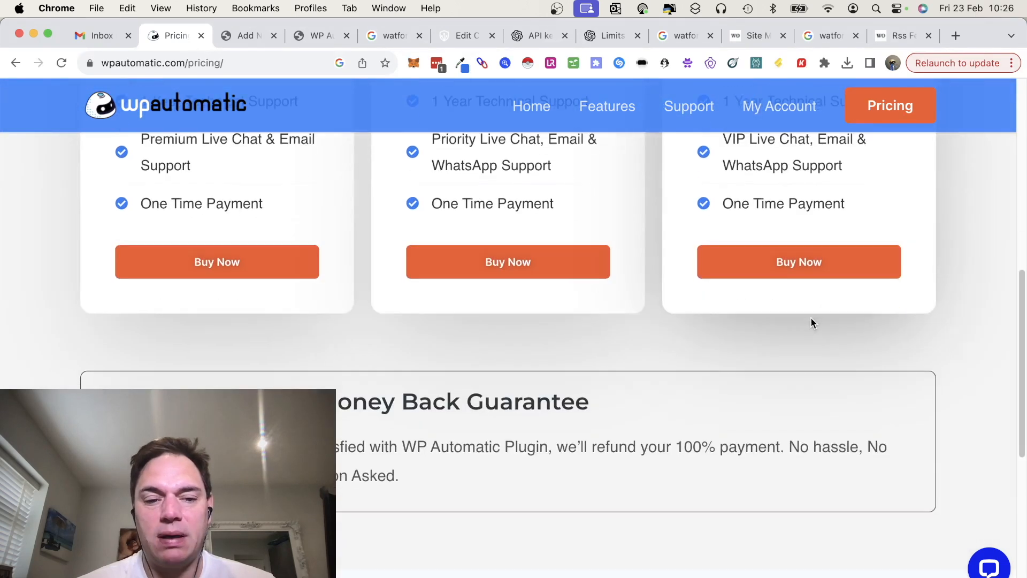
pyautogui.scroll(-5, 810, 321)
pyautogui.scroll(15, 811, 319)
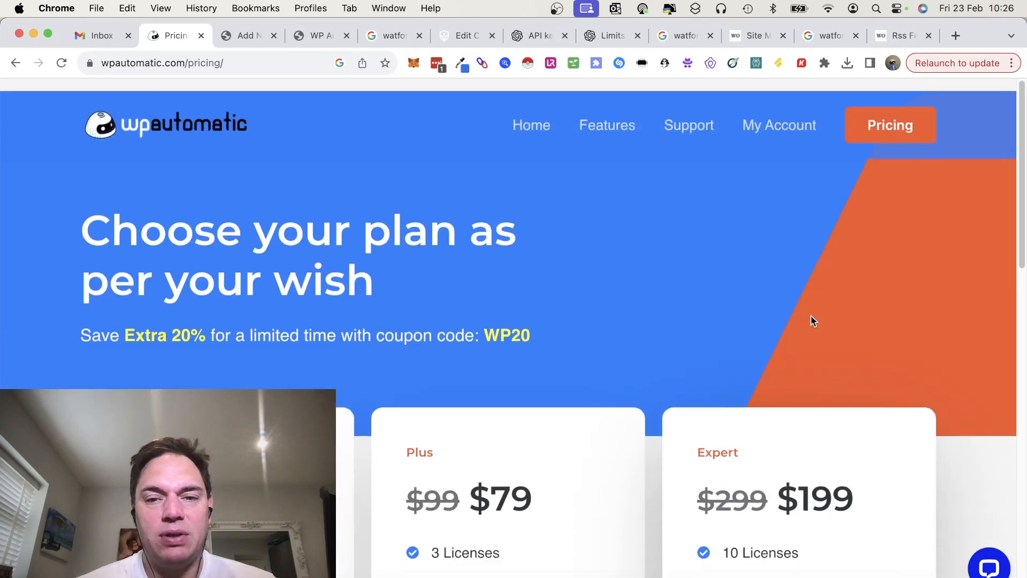
pyautogui.scroll(-20, 811, 320)
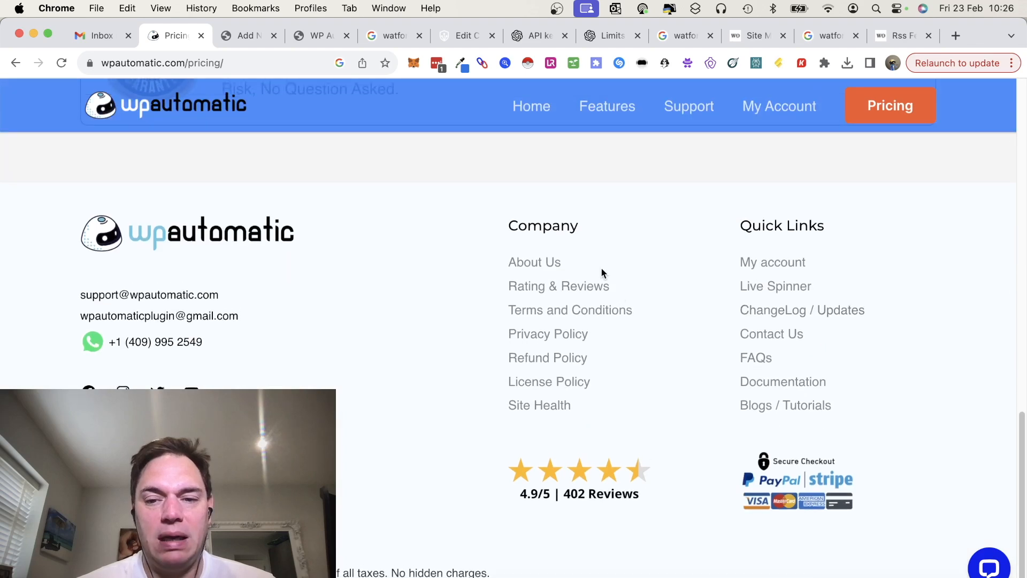
pyautogui.scroll(15, 601, 268)
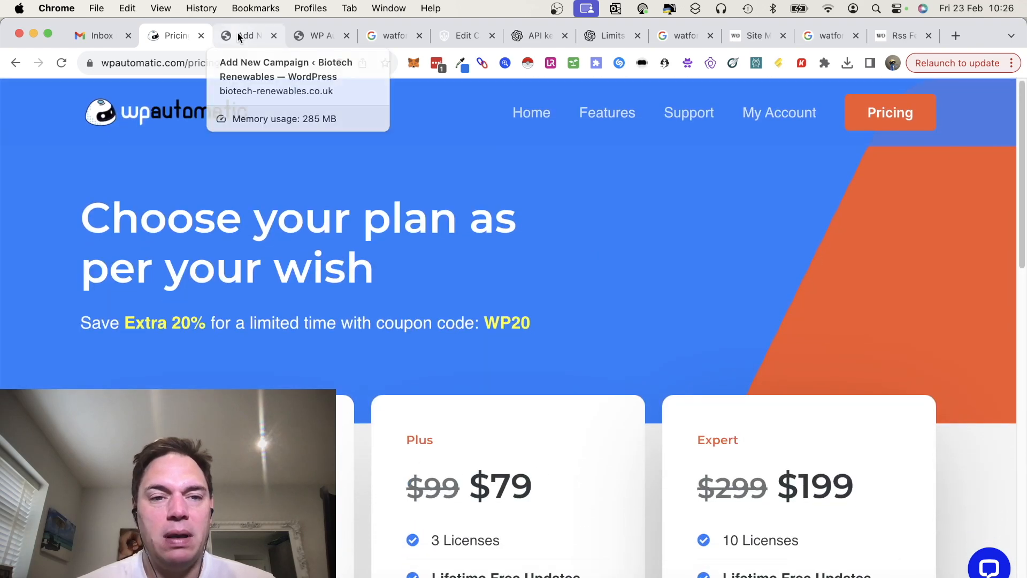
pyautogui.scroll(-20, 383, 306)
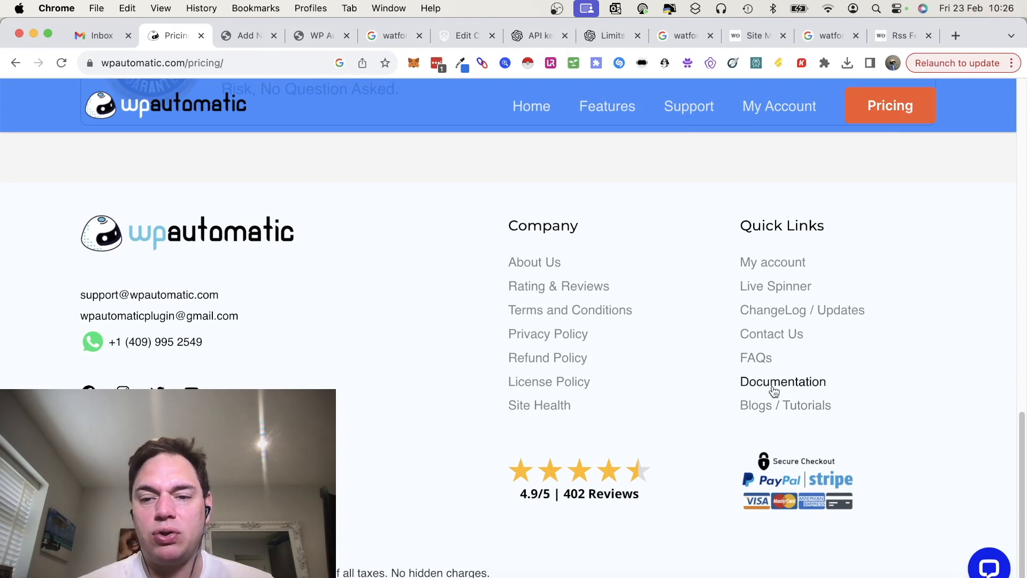
# Go to the new campaign form on the Biotech Renewables site and title the campaign "Watford News".
pyautogui.click(233, 35)
pyautogui.scroll(10, 516, 302)
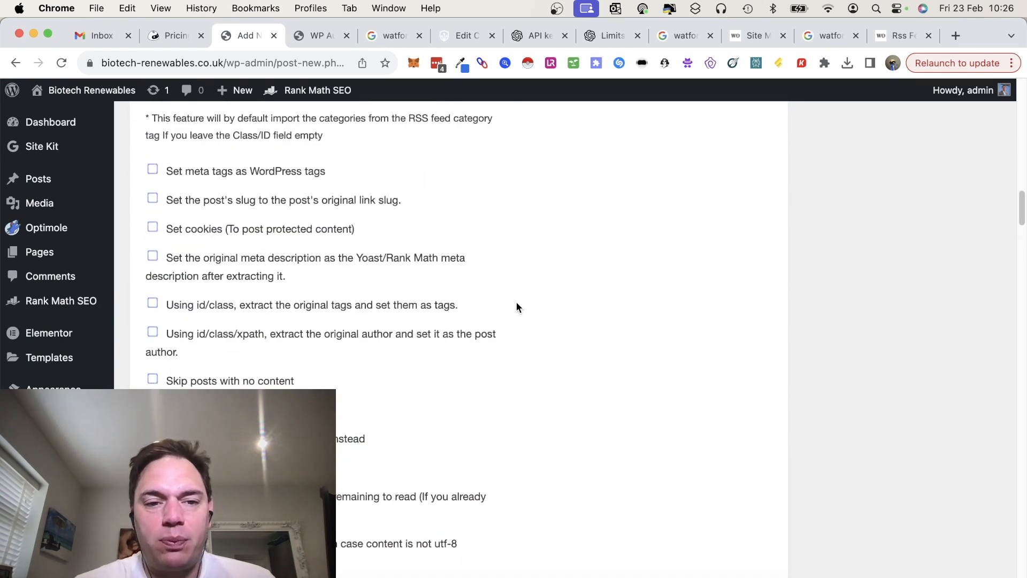
pyautogui.scroll(10, 517, 306)
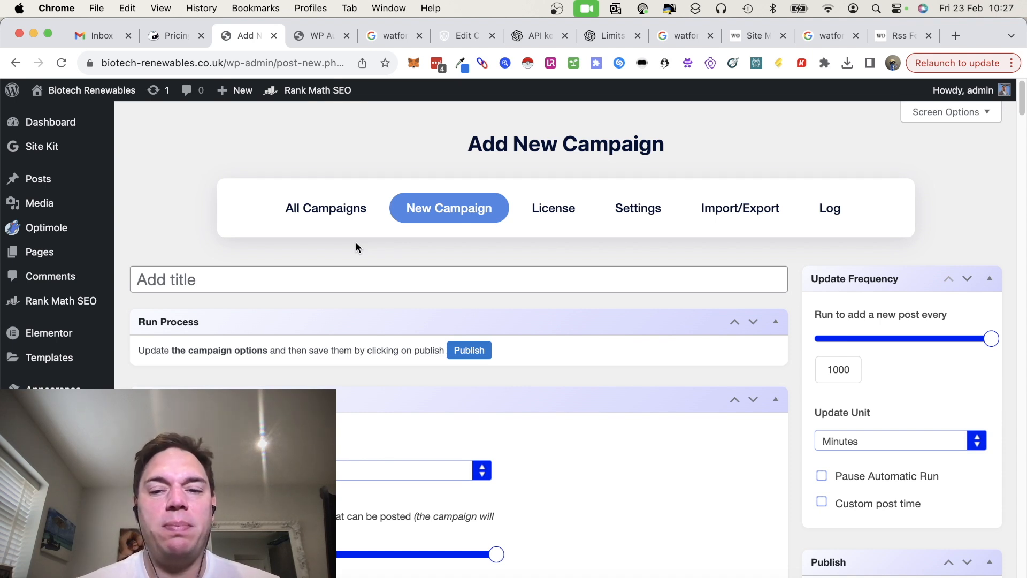
pyautogui.click(337, 280)
pyautogui.write('Watford News')
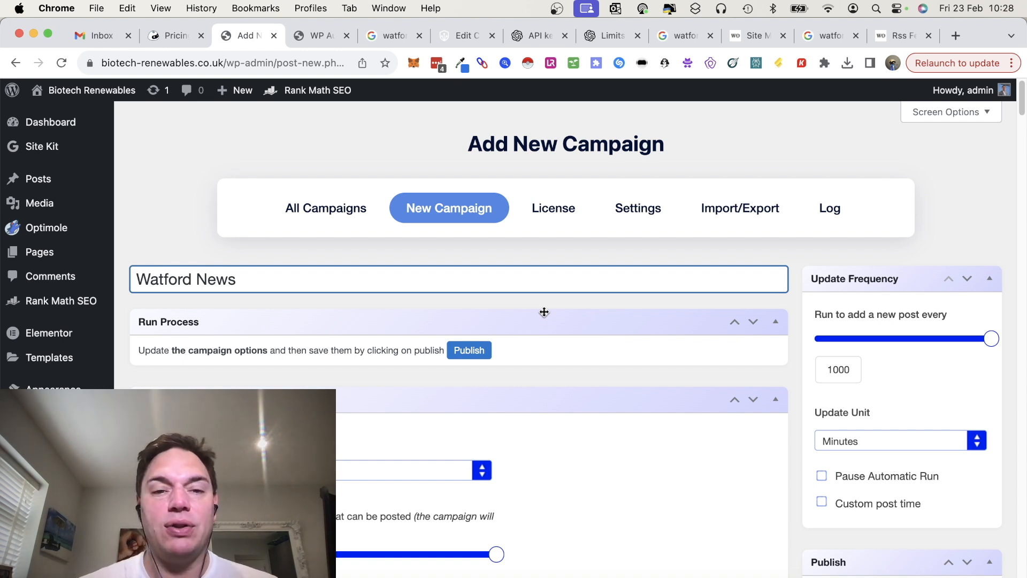
# Set the campaign's update frequency to add a new post every 7 days.
pyautogui.scroll(-2, 569, 345)
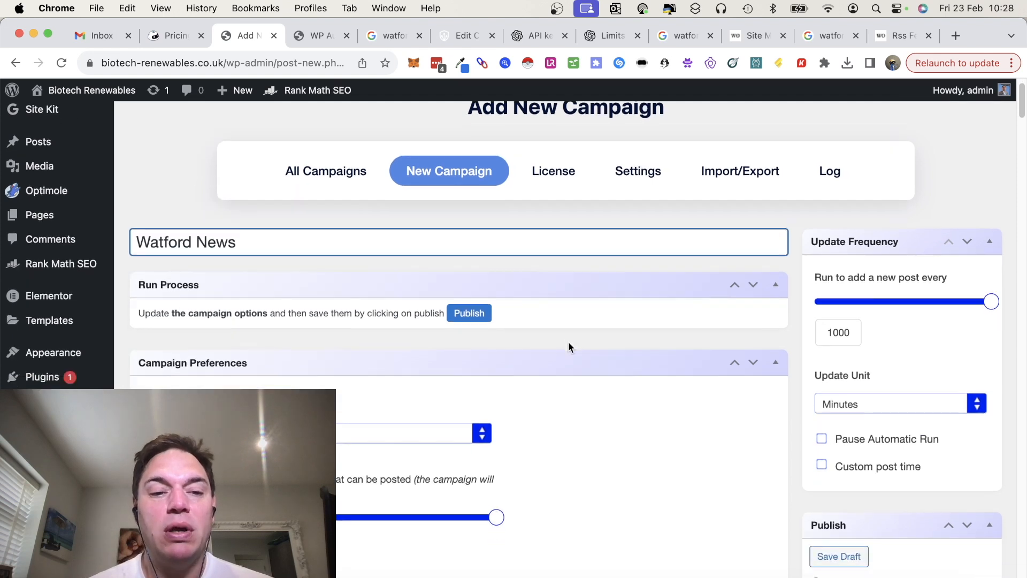
pyautogui.scroll(-2, 568, 345)
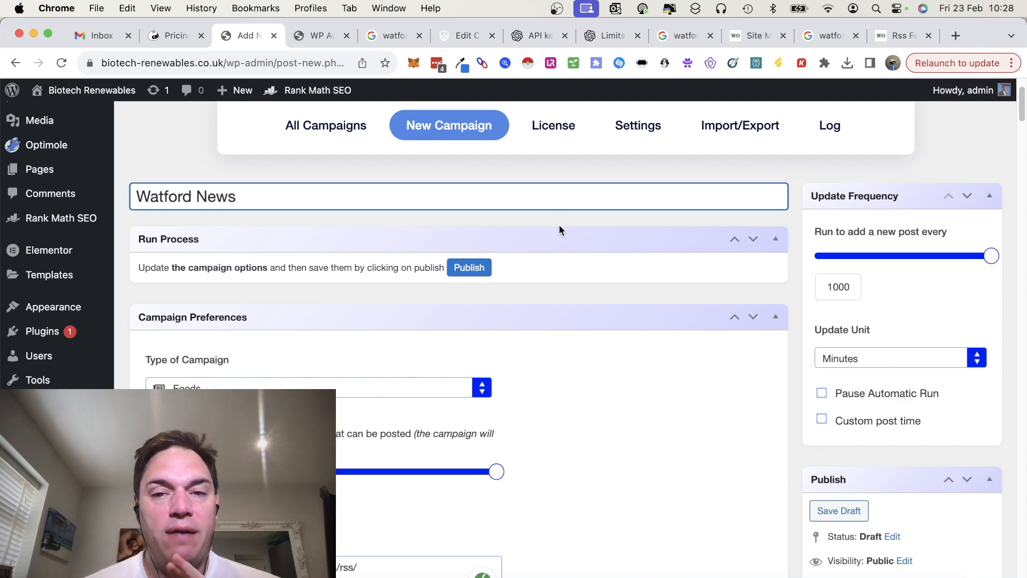
pyautogui.scroll(-2, 559, 226)
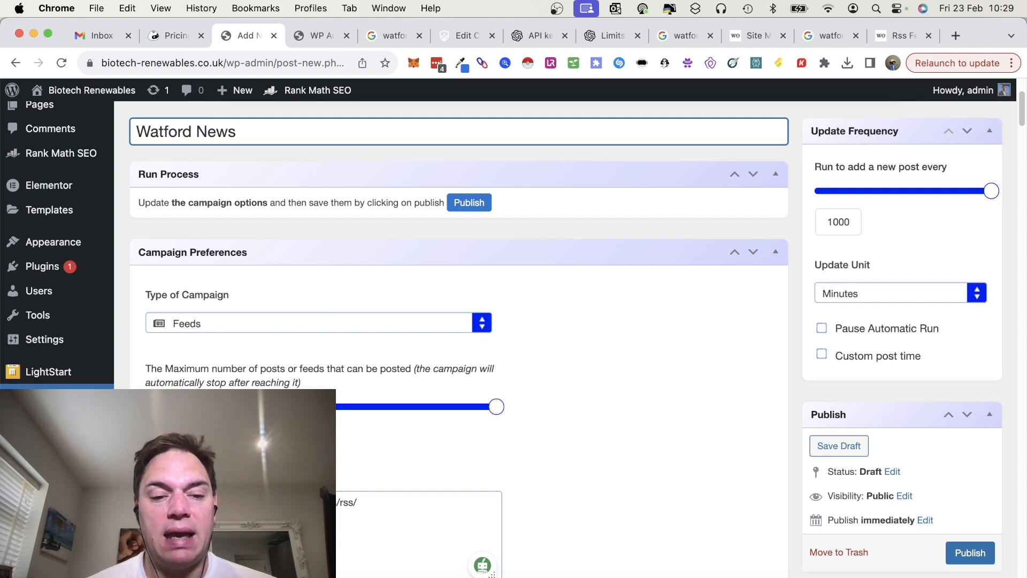
pyautogui.scroll(-2, 366, 476)
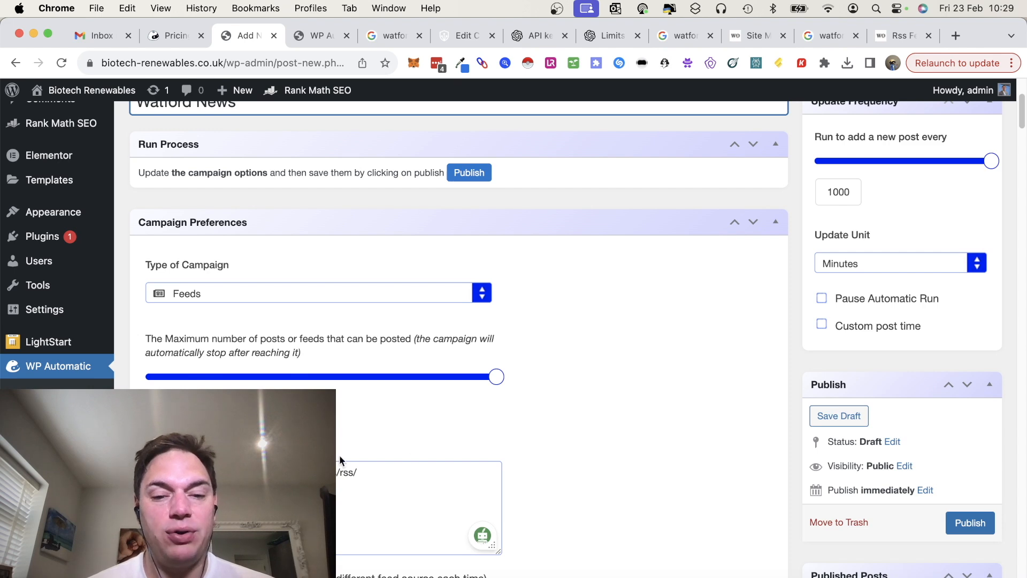
pyautogui.scroll(3, 625, 323)
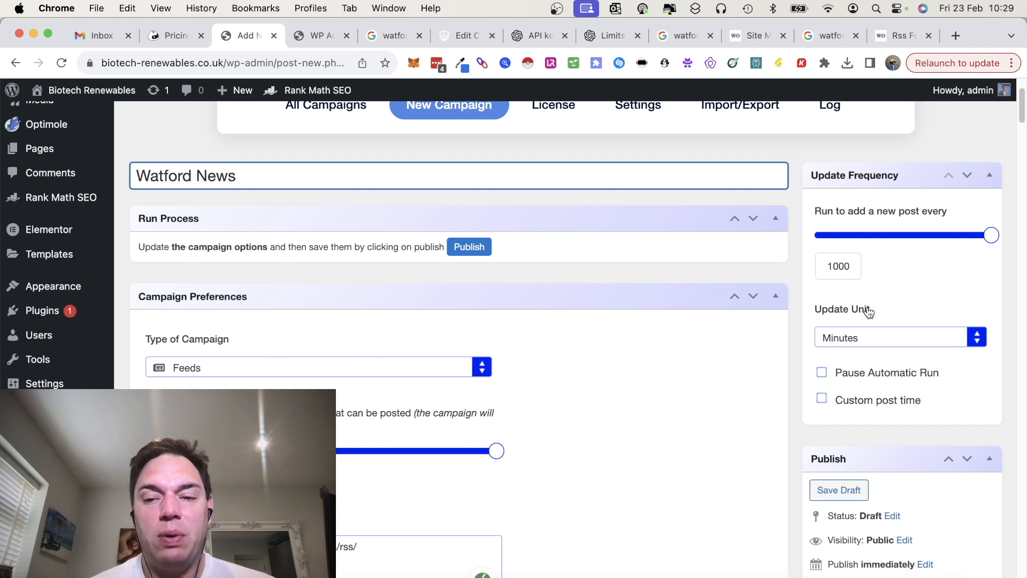
pyautogui.click(871, 337)
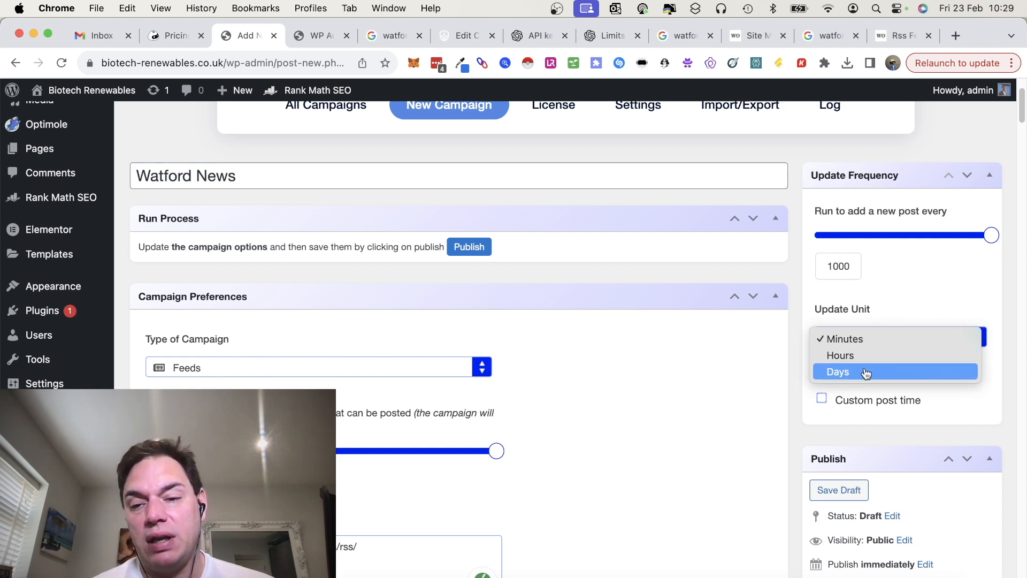
pyautogui.click(950, 270)
pyautogui.moveTo(991, 235); pyautogui.dragTo(824, 237)
pyautogui.click(842, 265)
pyautogui.press('BackSpace')
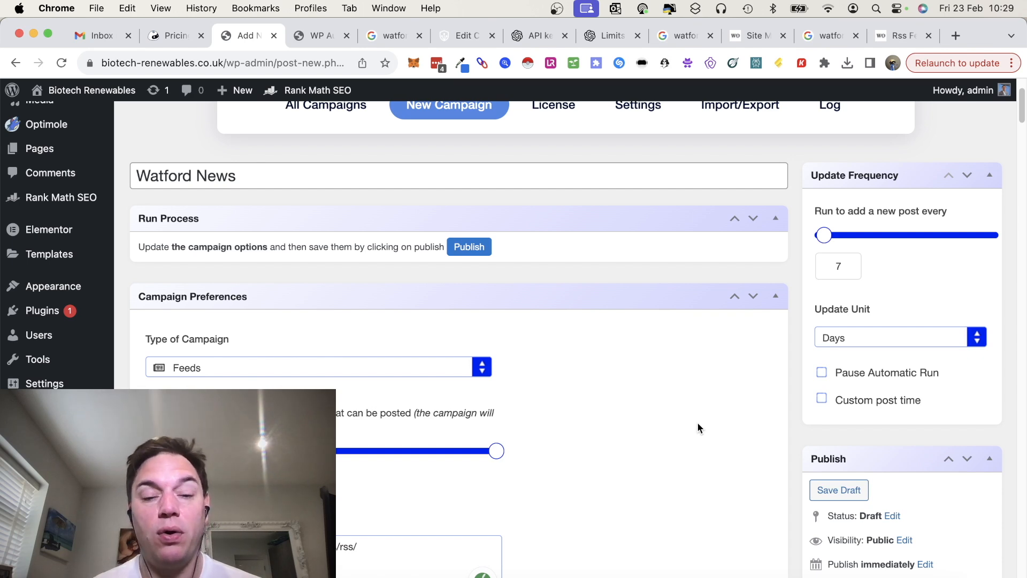
# Examine the campaign's feed source, title and content extraction modes, stripping settings, and other feed and date options.
pyautogui.scroll(-5, 698, 423)
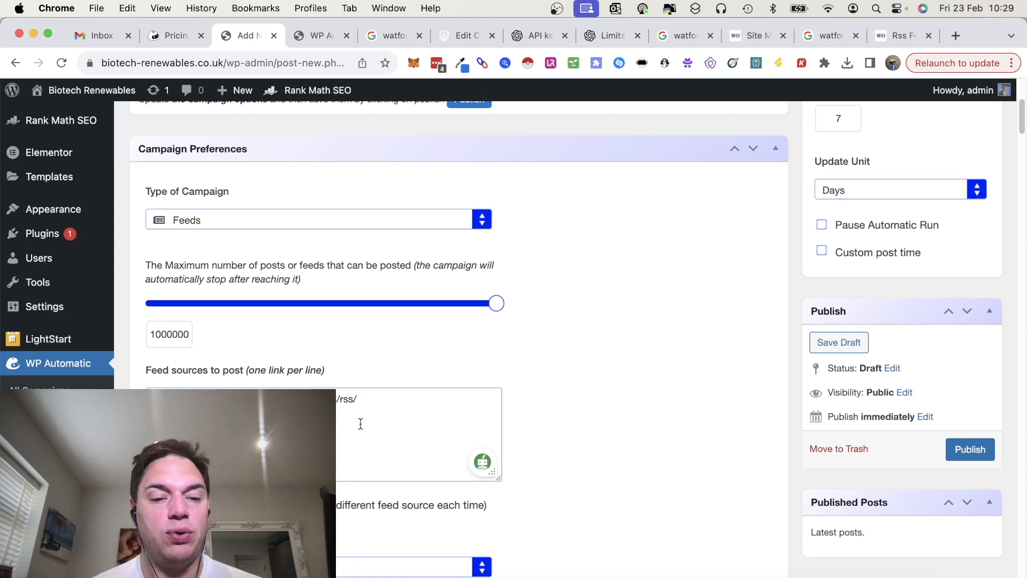
pyautogui.scroll(-8, 361, 423)
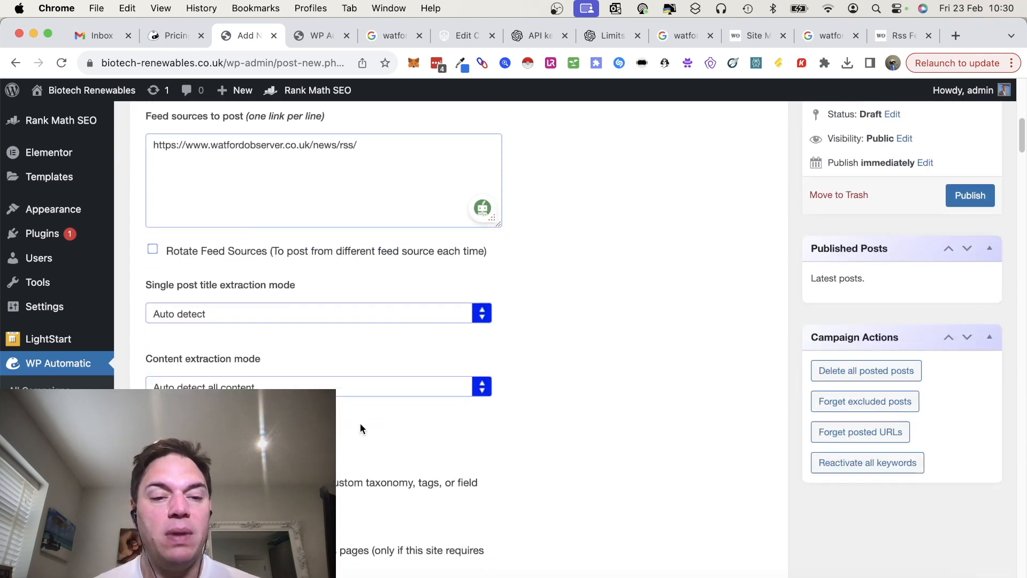
pyautogui.scroll(-2, 360, 425)
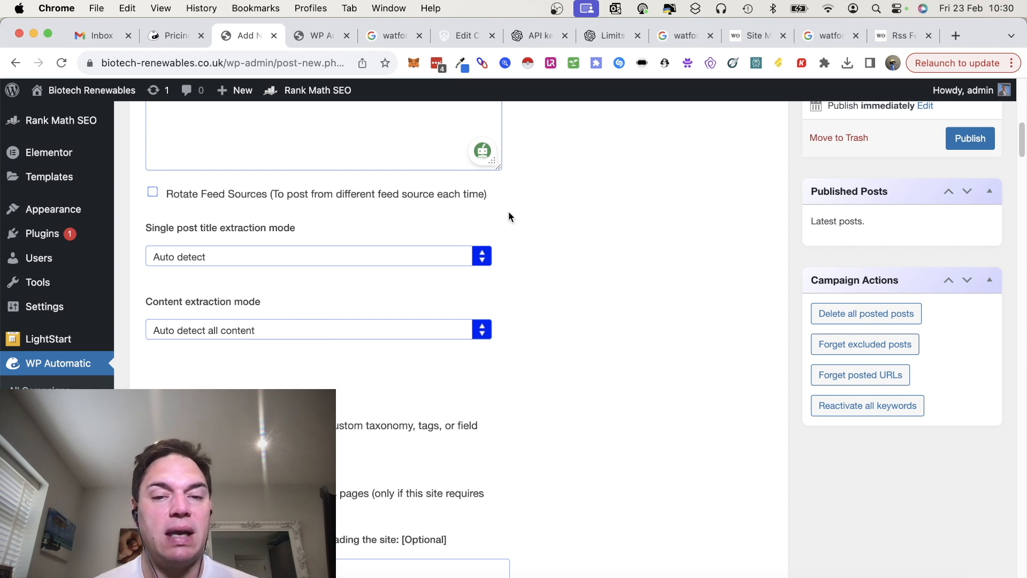
pyautogui.scroll(-1, 508, 214)
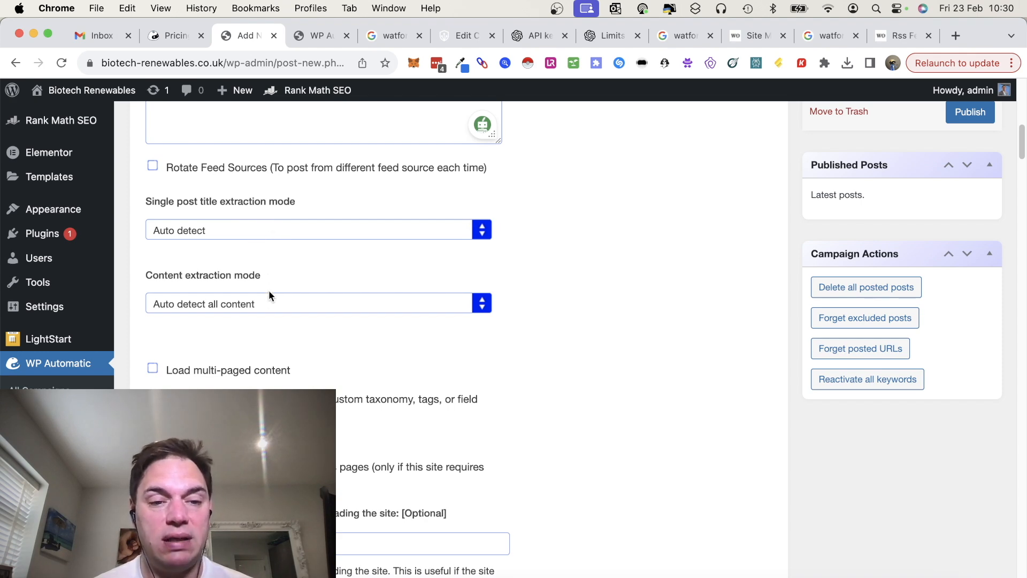
pyautogui.scroll(-10, 270, 309)
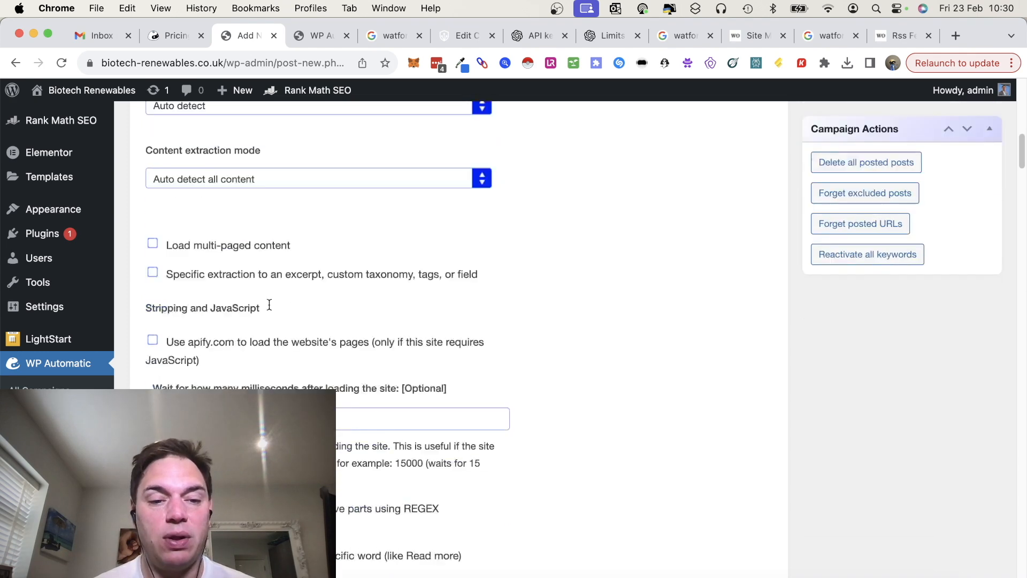
pyautogui.scroll(-5, 268, 303)
pyautogui.scroll(1, 251, 287)
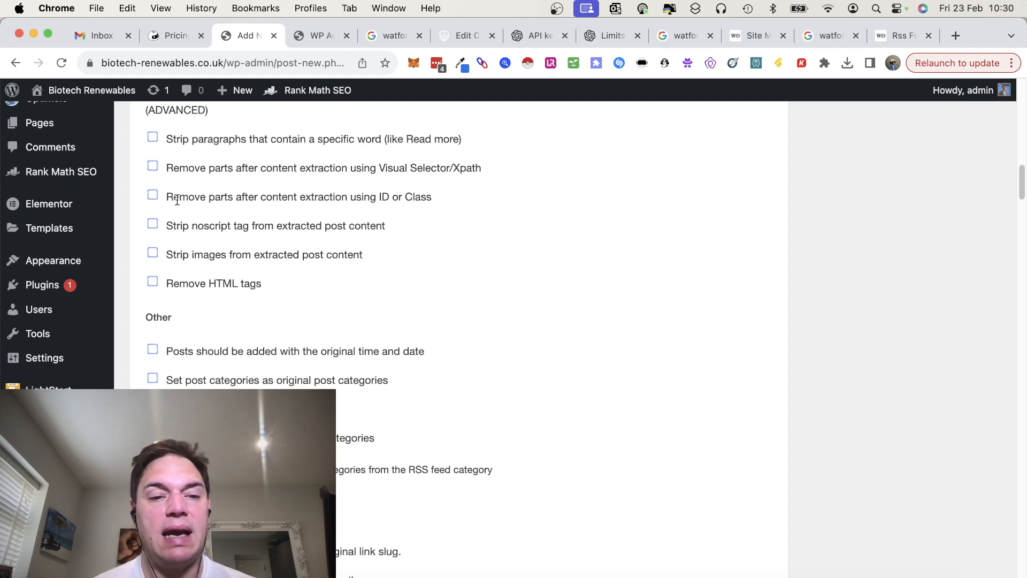
pyautogui.scroll(-10, 296, 287)
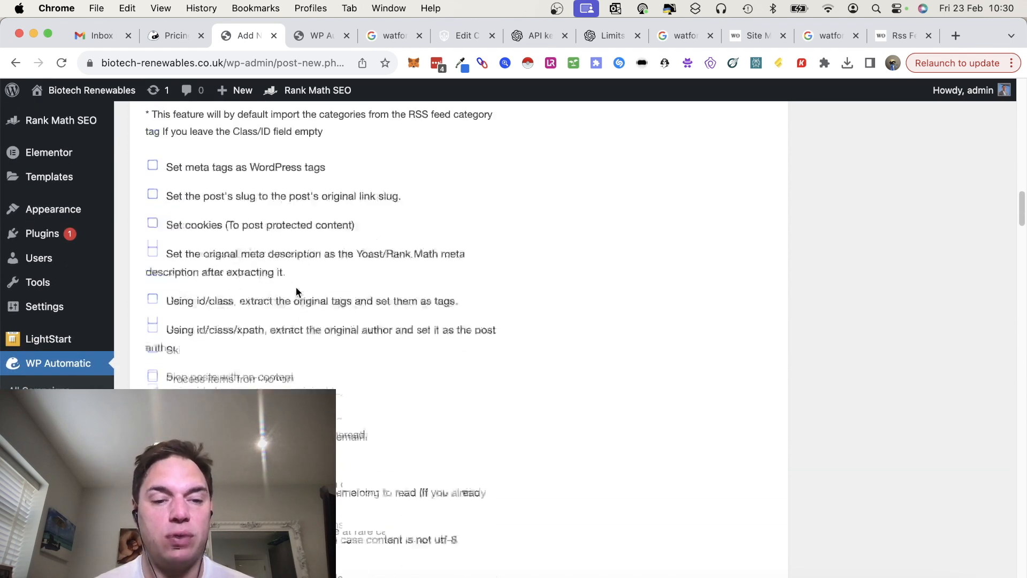
pyautogui.scroll(-7, 297, 286)
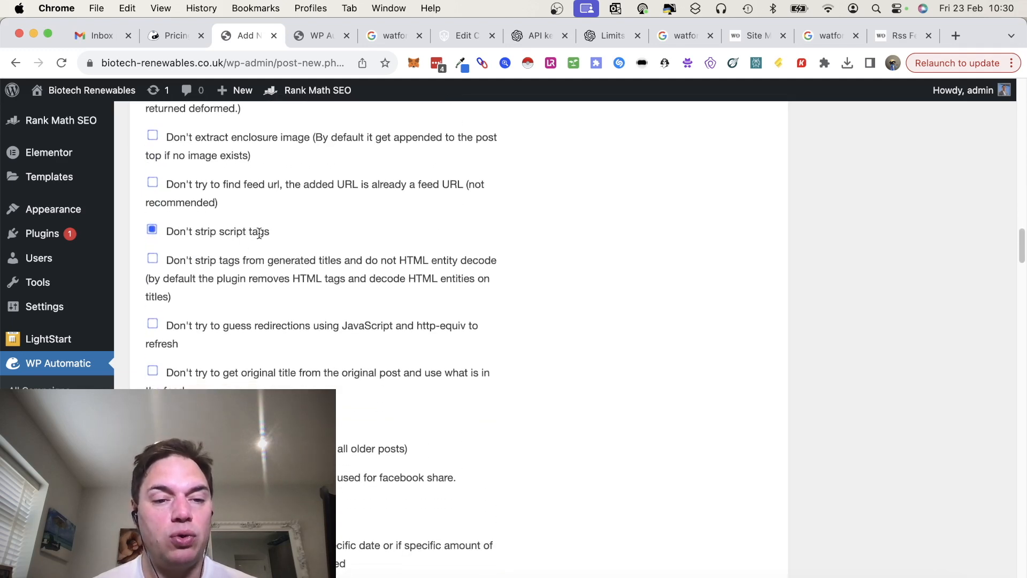
pyautogui.scroll(-6, 299, 269)
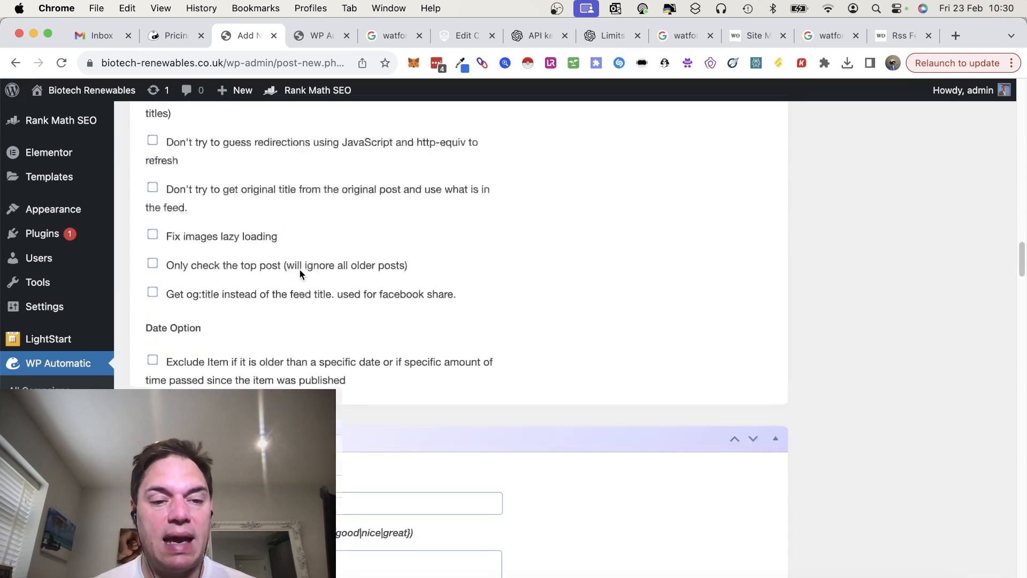
# Set the post title template to "[gpt] Rewrite [original_title] 10 words maximum[/gpt]".
pyautogui.scroll(-2, 300, 274)
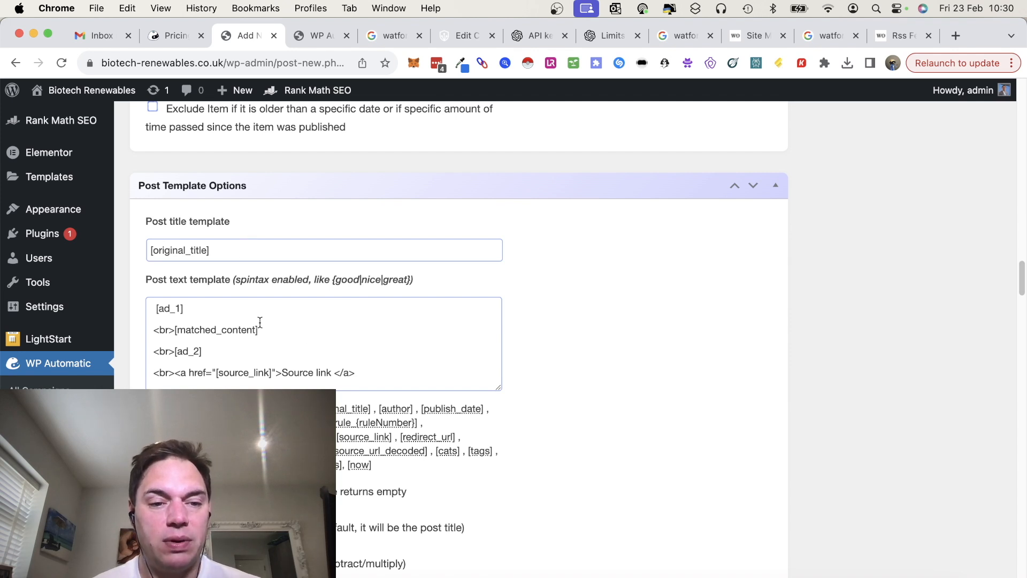
pyautogui.tripleClick(228, 250)
pyautogui.write('[gpt3] Rewrite [original_title] 10 words maximum[/gpt3]')
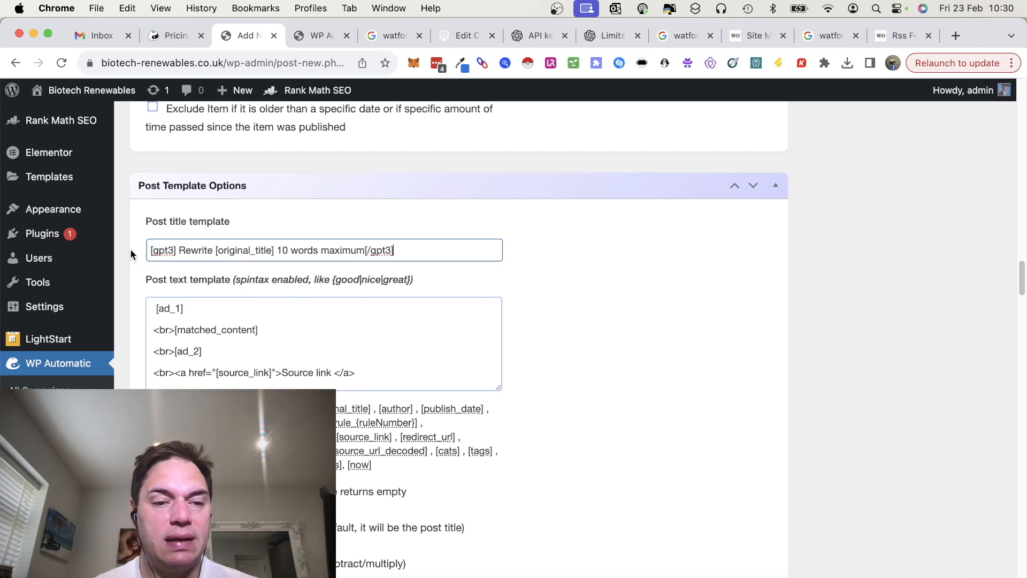
pyautogui.click(173, 251)
pyautogui.press('BackSpace')
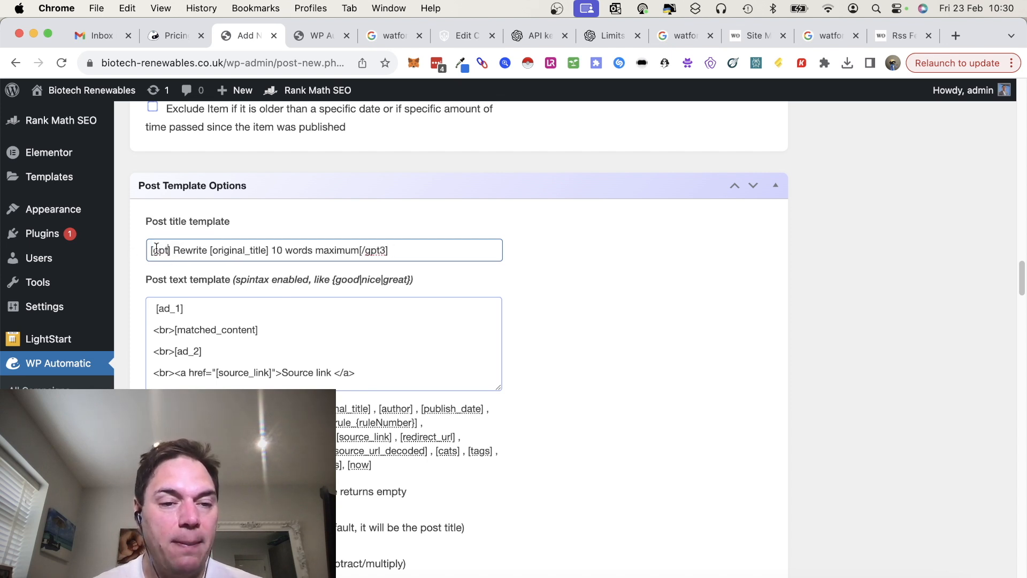
pyautogui.click(386, 250)
pyautogui.press('BackSpace')
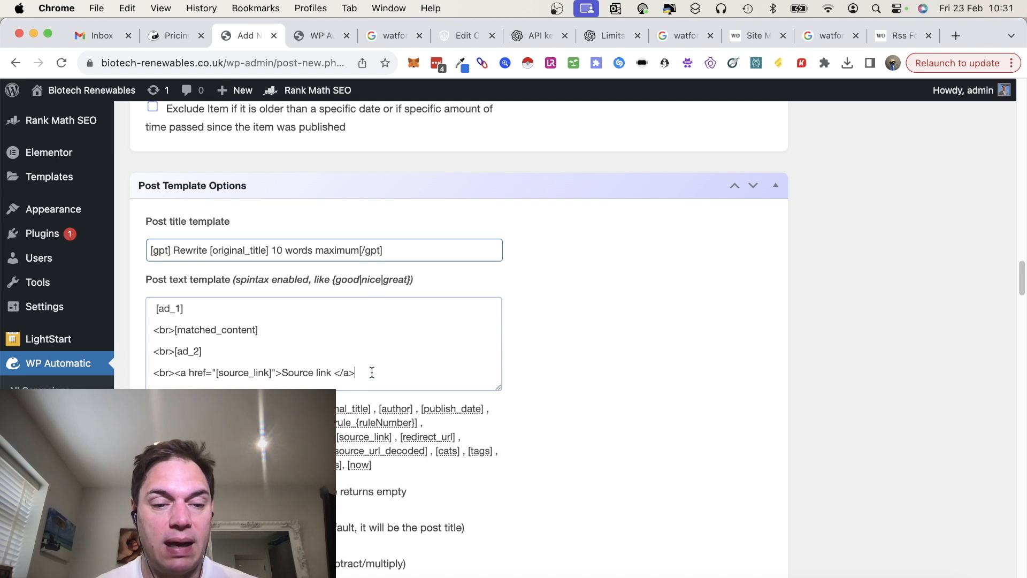
# Replace the post text template with the [gpt3] journalist article prompt copied from the Sigma Cyber Security campaign.
pyautogui.moveTo(371, 373); pyautogui.dragTo(152, 306)
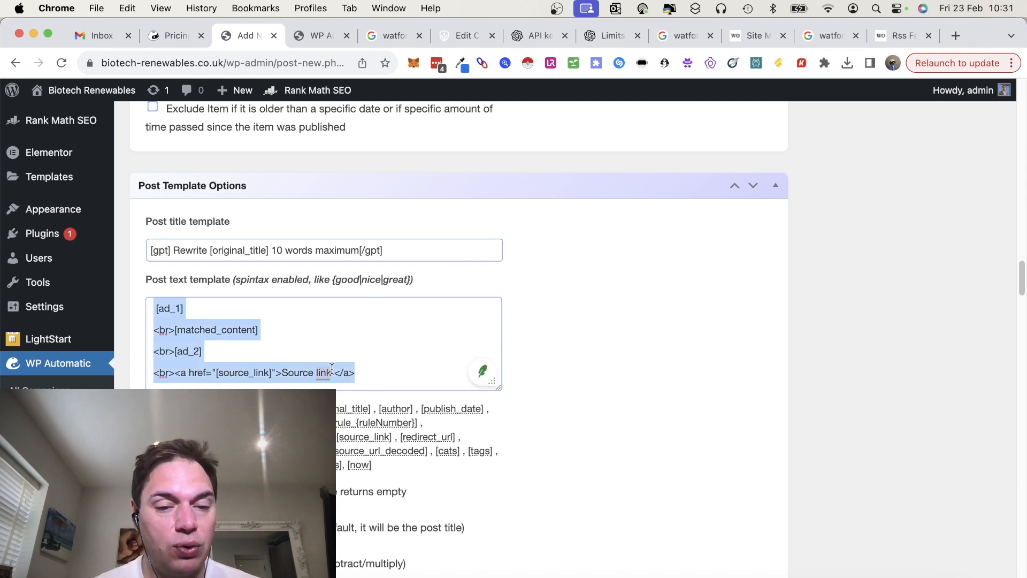
pyautogui.press('BackSpace')
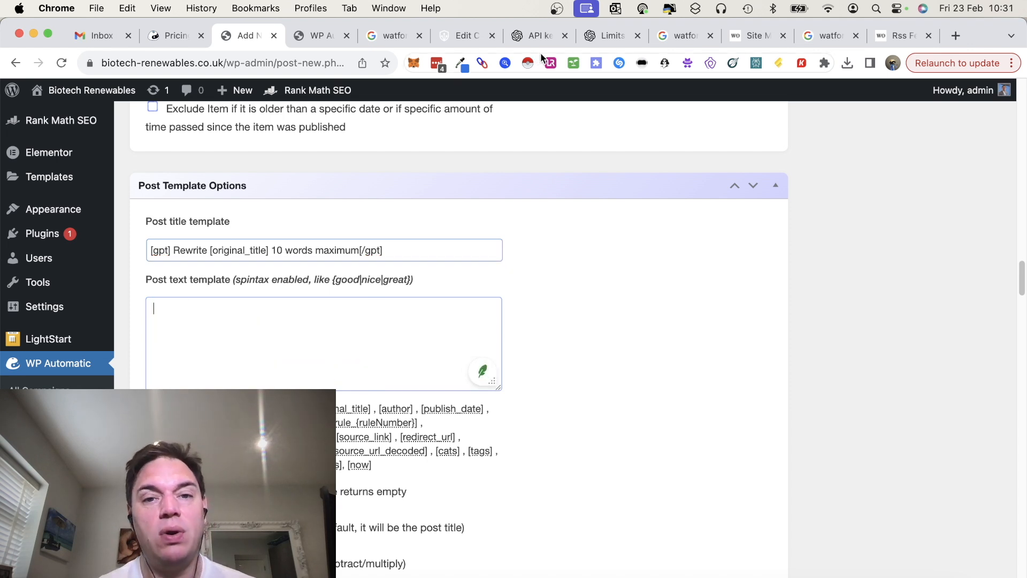
pyautogui.click(454, 37)
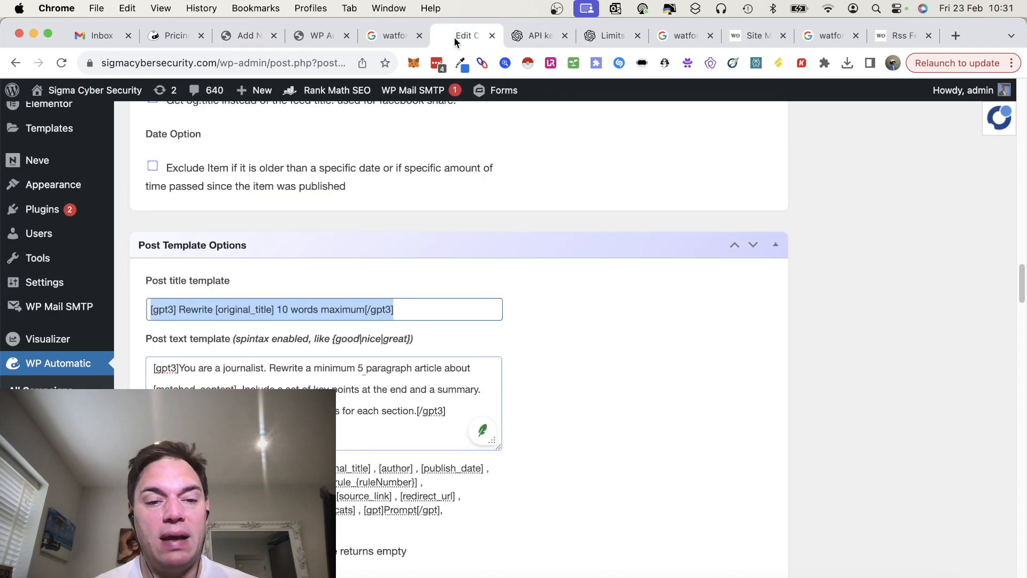
pyautogui.click(455, 407)
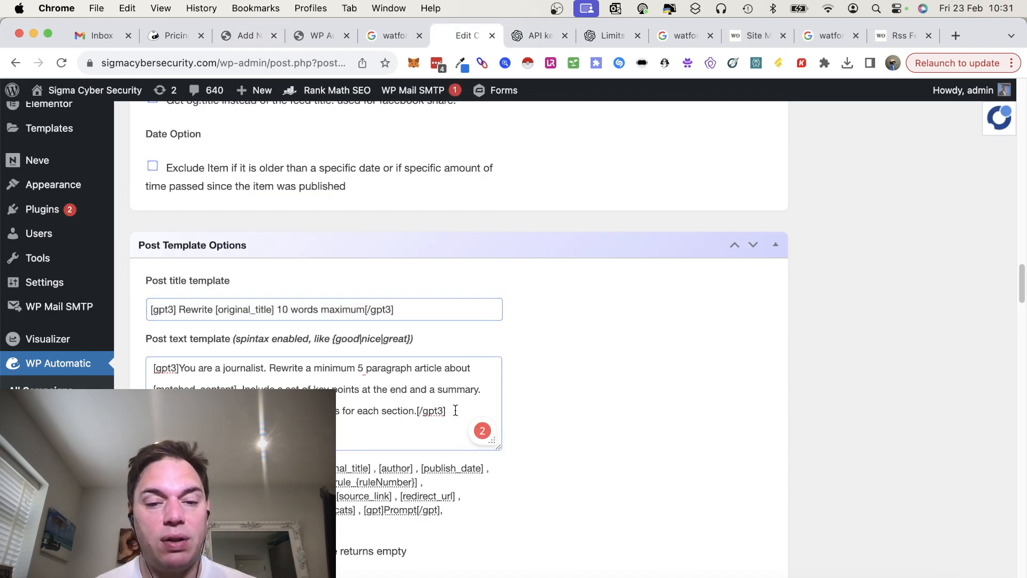
pyautogui.press('super+a')
pyautogui.press('super+c')
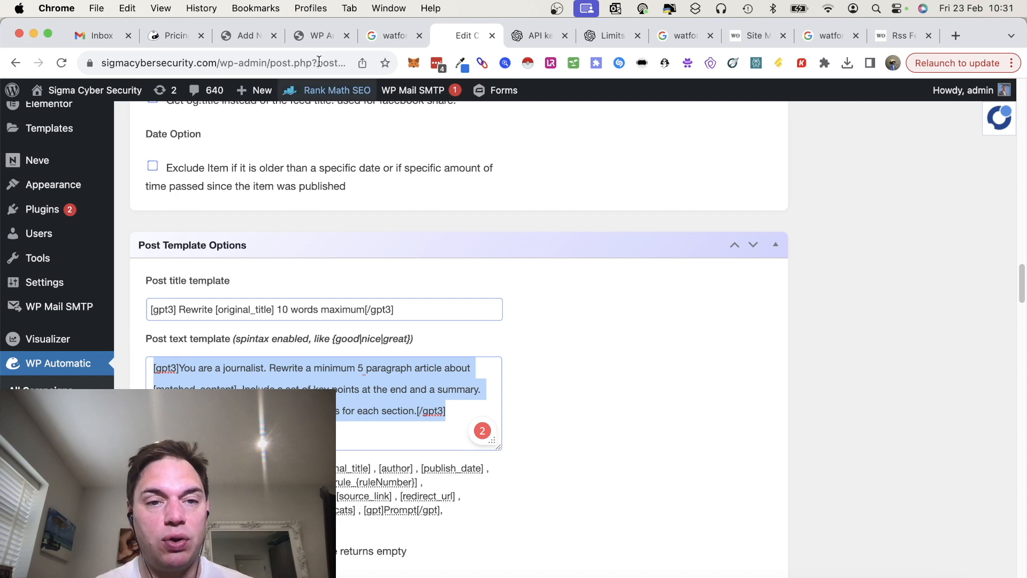
pyautogui.click(238, 37)
pyautogui.press('super+v')
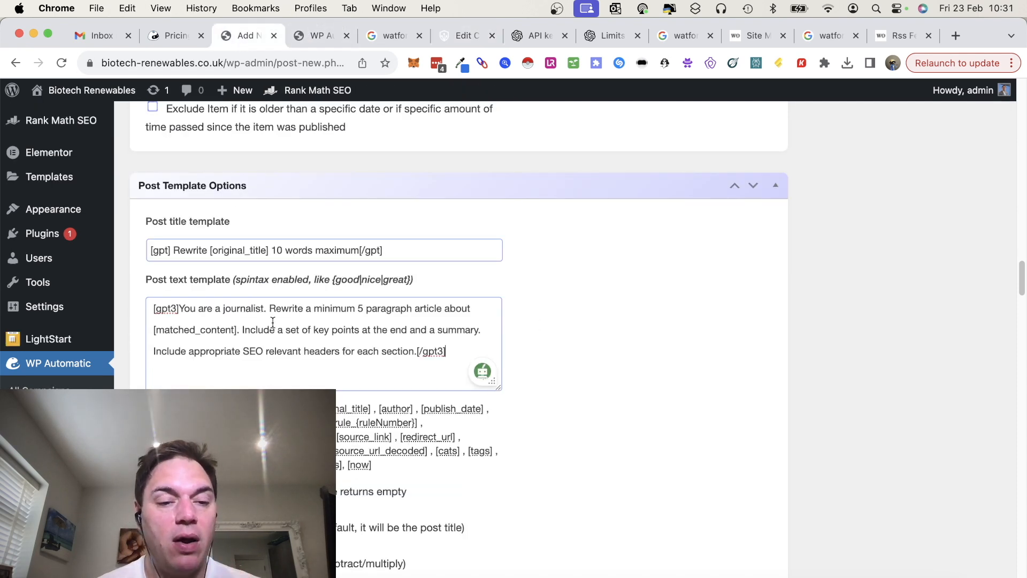
# Change the opening and closing tags of the post text template prompt to [gpt] and [/gpt].
pyautogui.click(177, 309)
pyautogui.press('BackSpace')
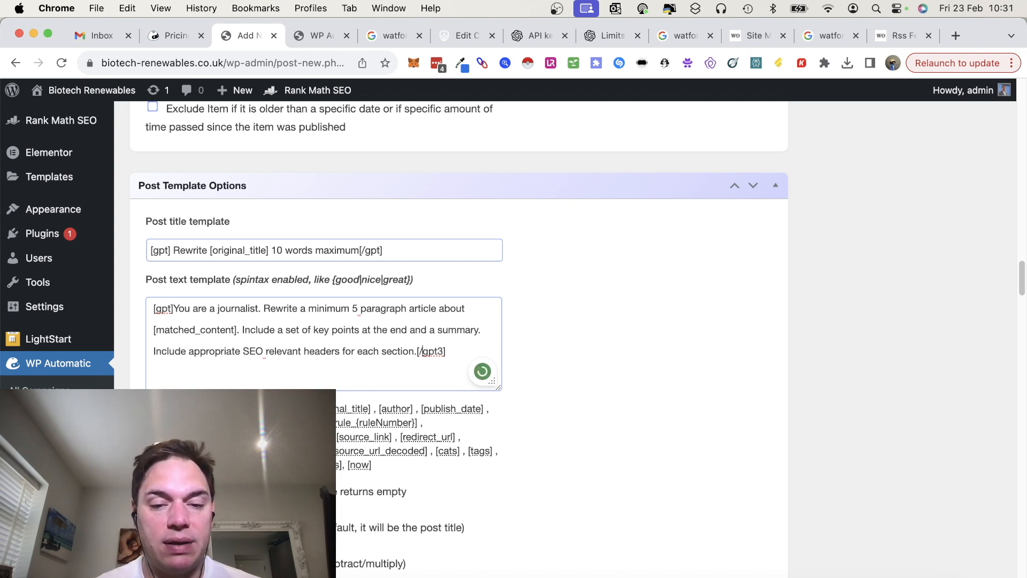
pyautogui.press('BackSpace')
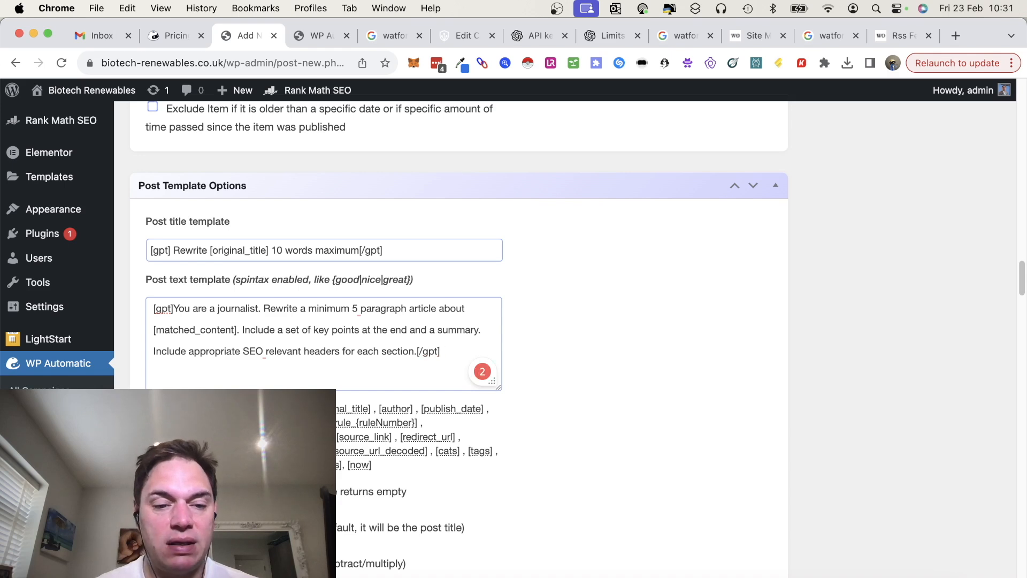
# Set the author of the campaign's posts to Biotech Renewables.
pyautogui.scroll(-4, 399, 465)
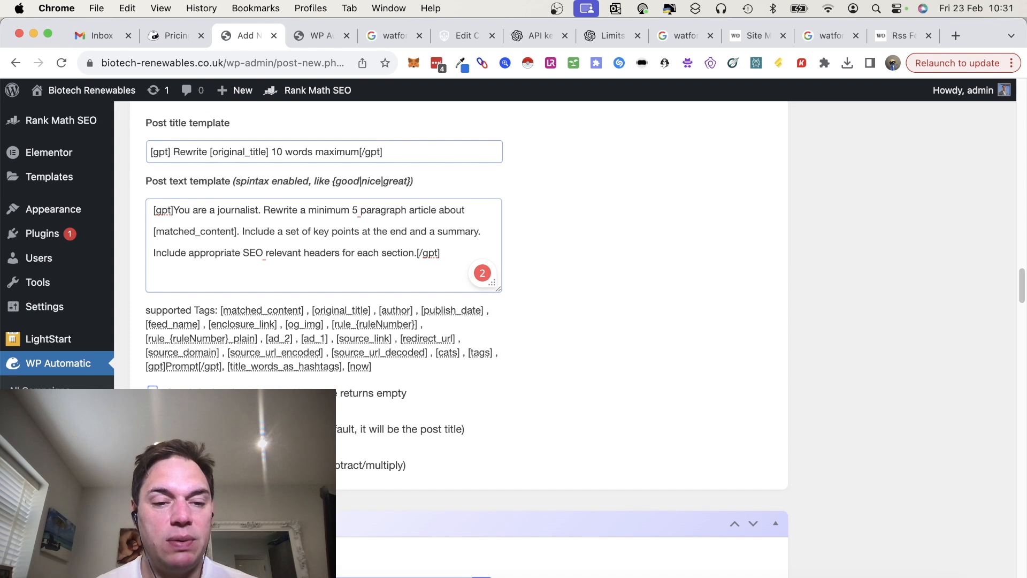
pyautogui.scroll(-2, 193, 383)
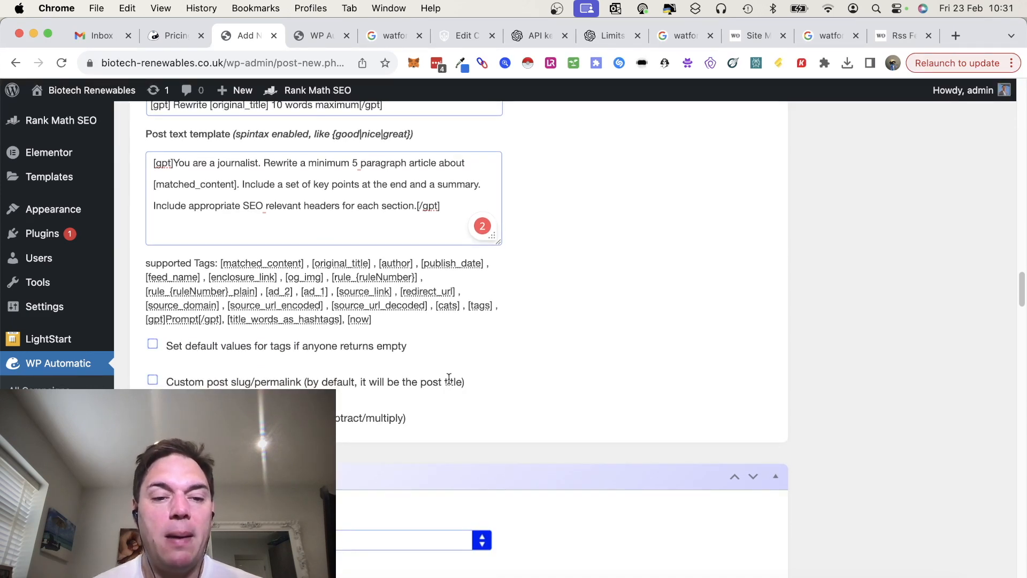
pyautogui.scroll(-3, 449, 378)
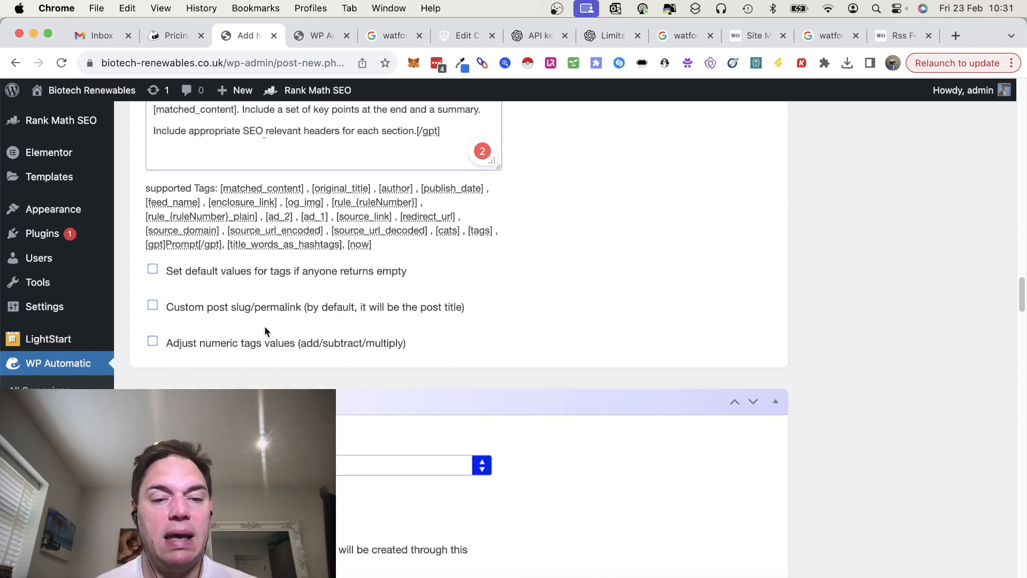
pyautogui.scroll(-6, 316, 376)
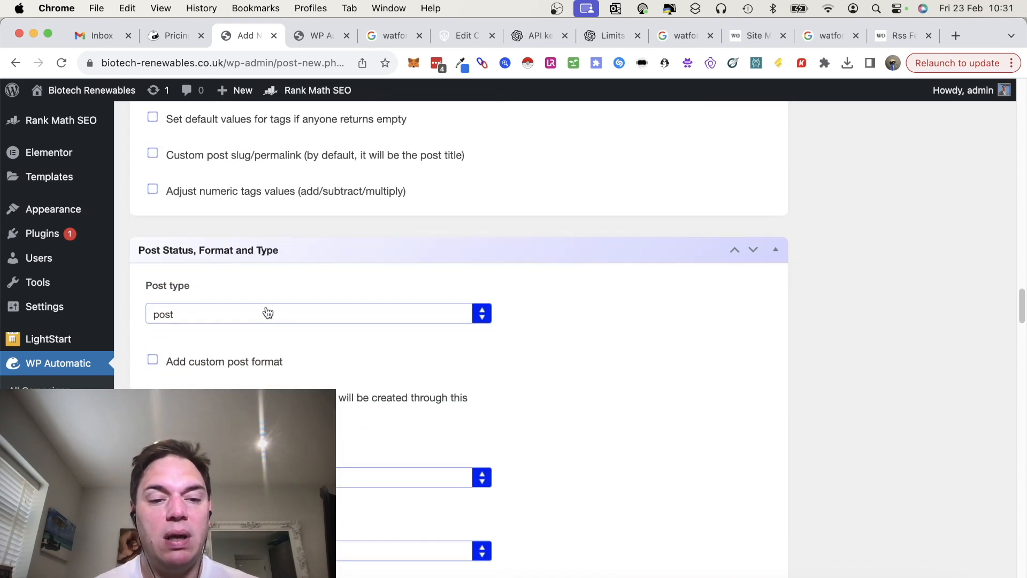
pyautogui.scroll(-4, 289, 387)
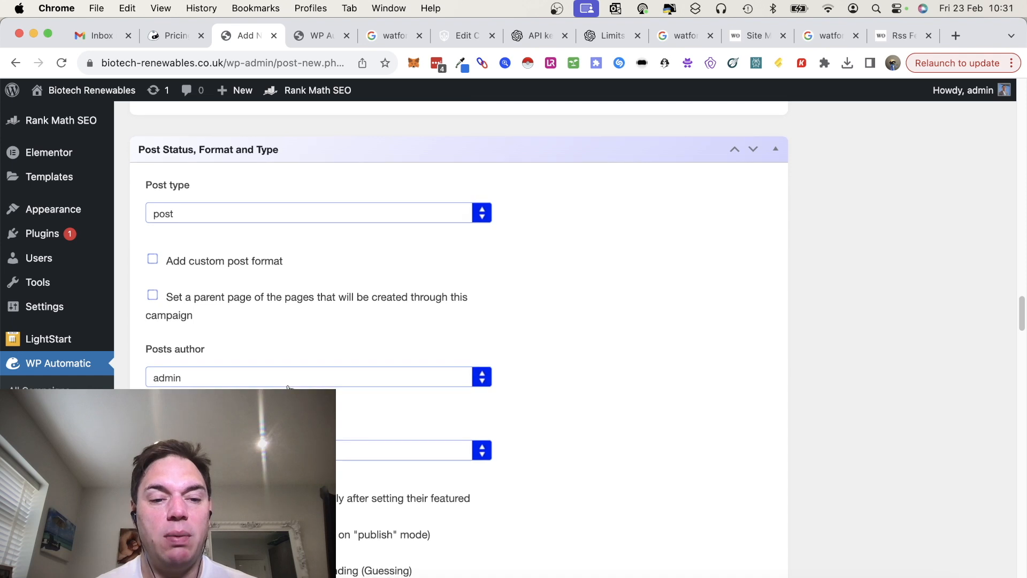
pyautogui.click(287, 376)
pyautogui.click(287, 394)
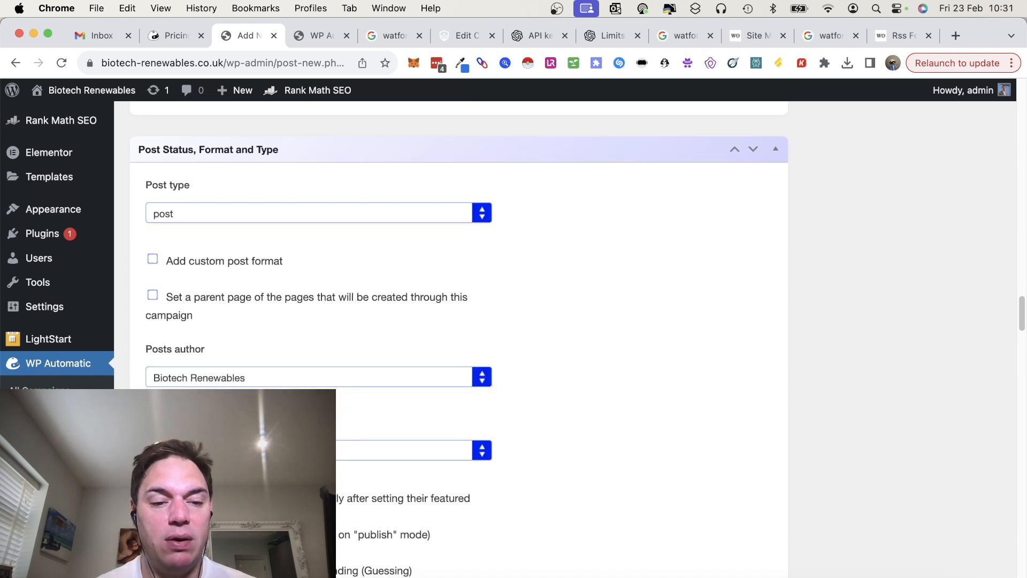
# Enable taking the featured image alt text from the original alt text, with the post title as the fallback.
pyautogui.scroll(-5, 289, 394)
pyautogui.scroll(-12, 288, 394)
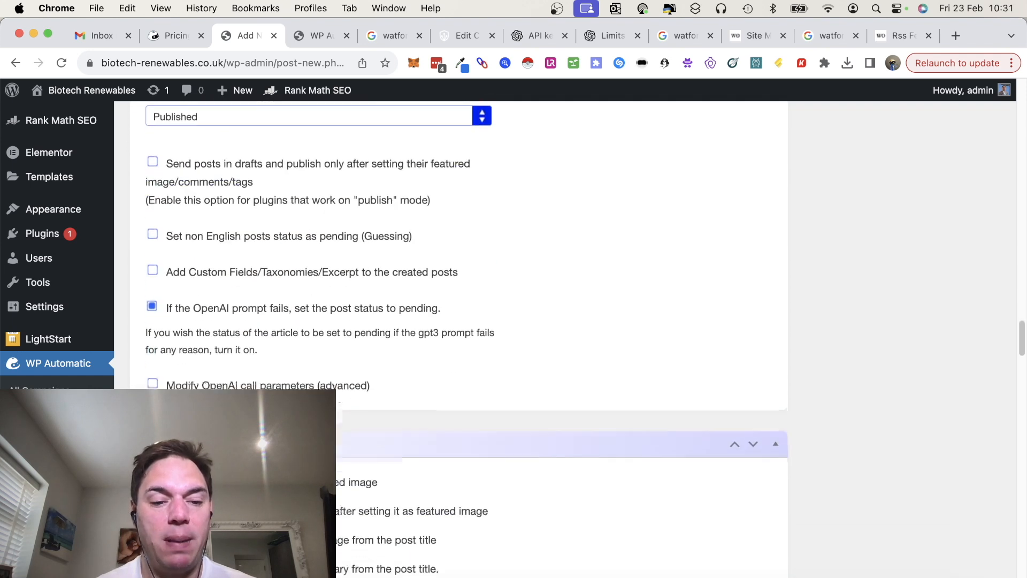
pyautogui.scroll(-2, 219, 319)
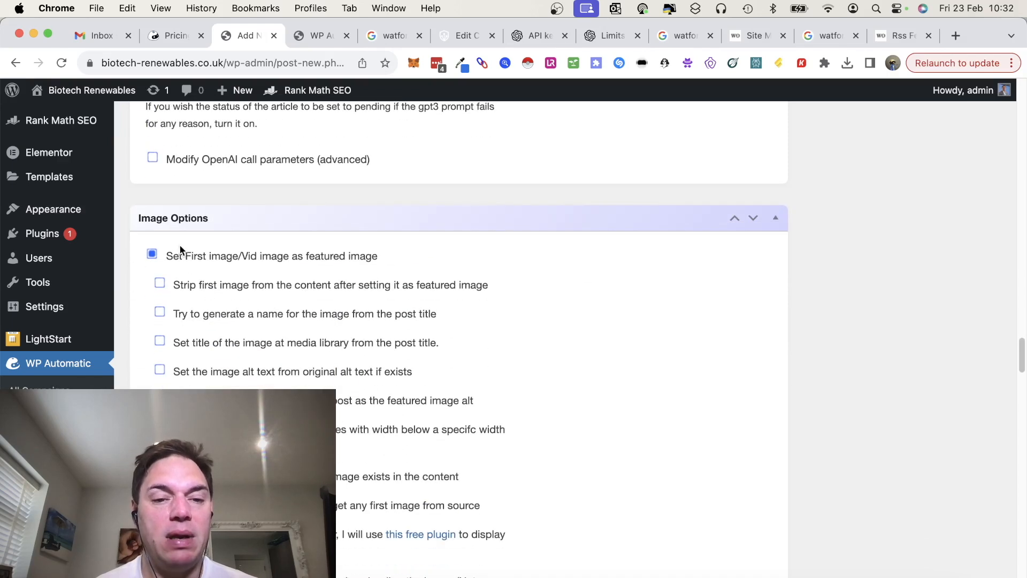
pyautogui.scroll(-7, 480, 333)
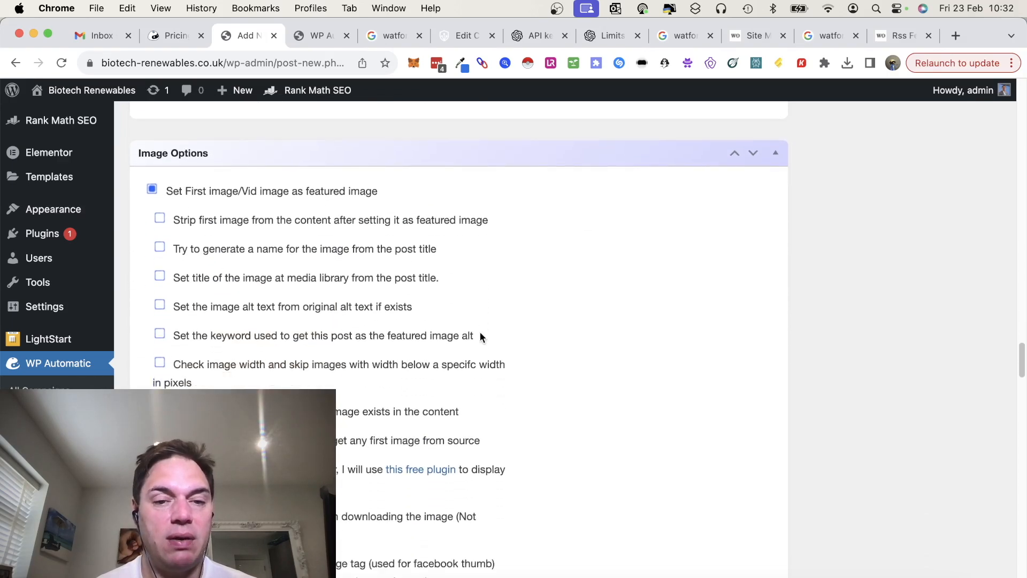
pyautogui.scroll(2, 480, 332)
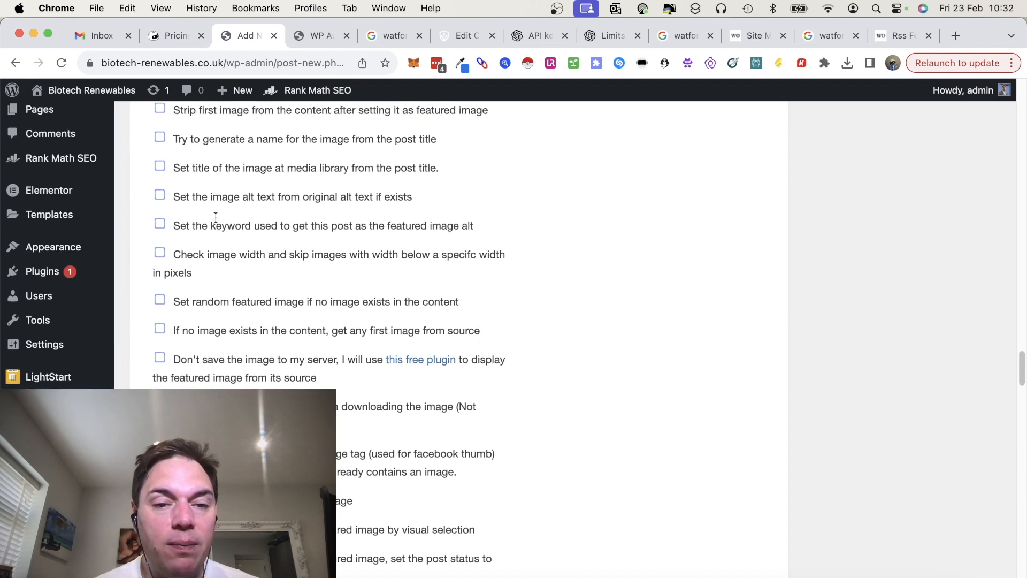
pyautogui.click(157, 193)
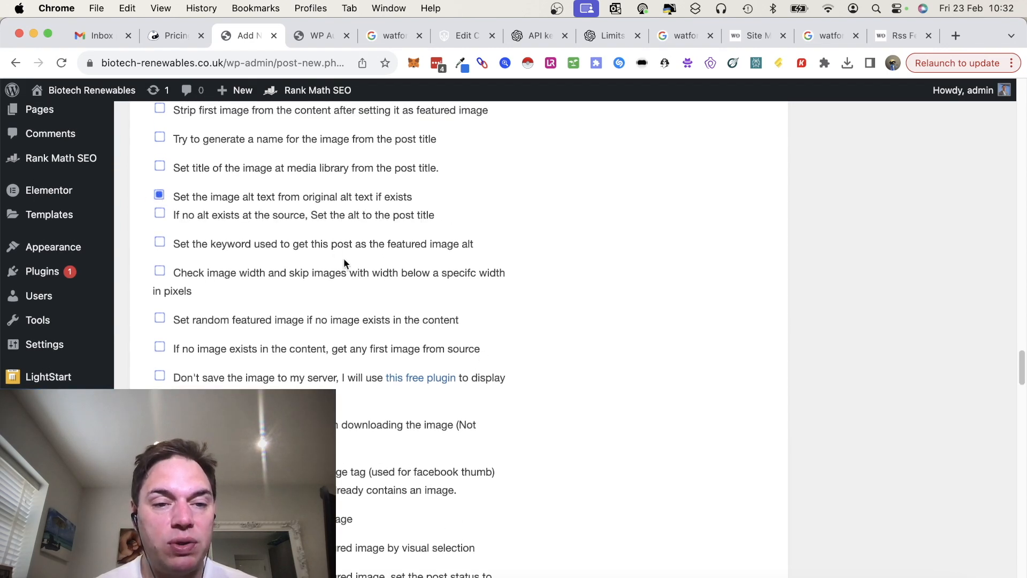
pyautogui.click(160, 214)
# Examine the campaign's remaining image, category, tag, filter, translation, content modification, link and other options, and its general preferences.
pyautogui.scroll(-3, 407, 289)
pyautogui.scroll(-10, 409, 295)
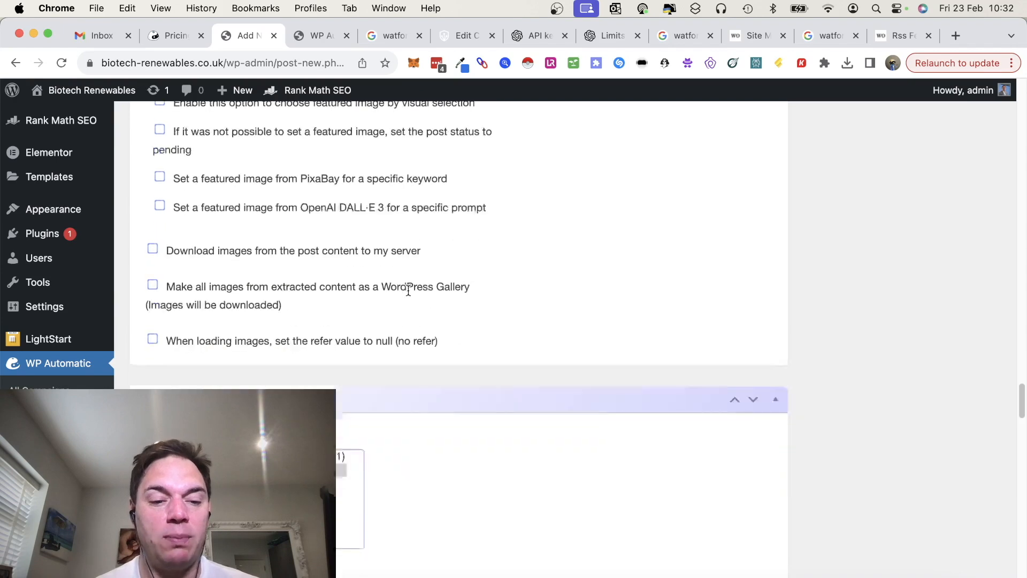
pyautogui.scroll(-3, 408, 289)
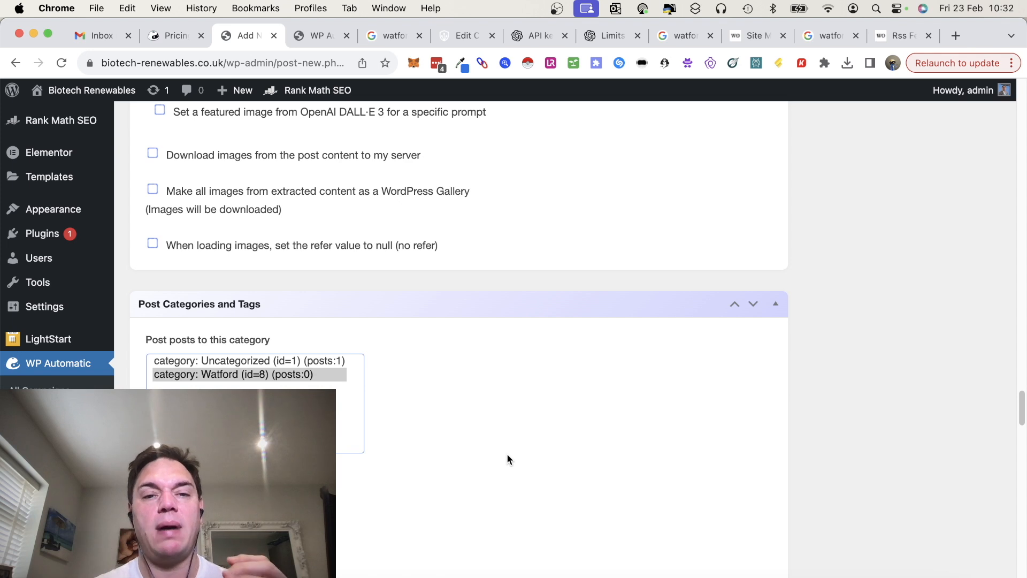
pyautogui.scroll(-5, 530, 485)
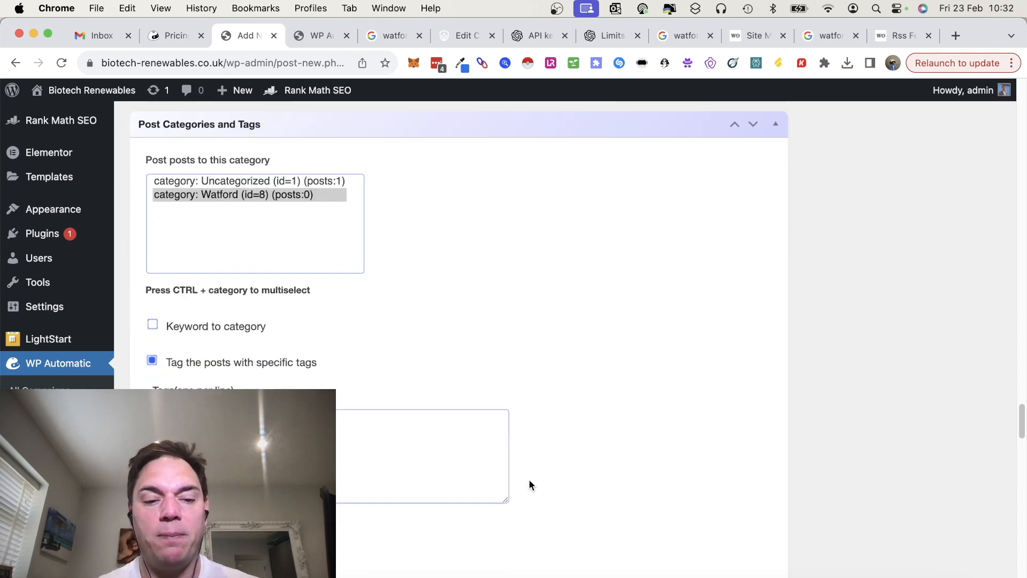
pyautogui.scroll(-1, 522, 481)
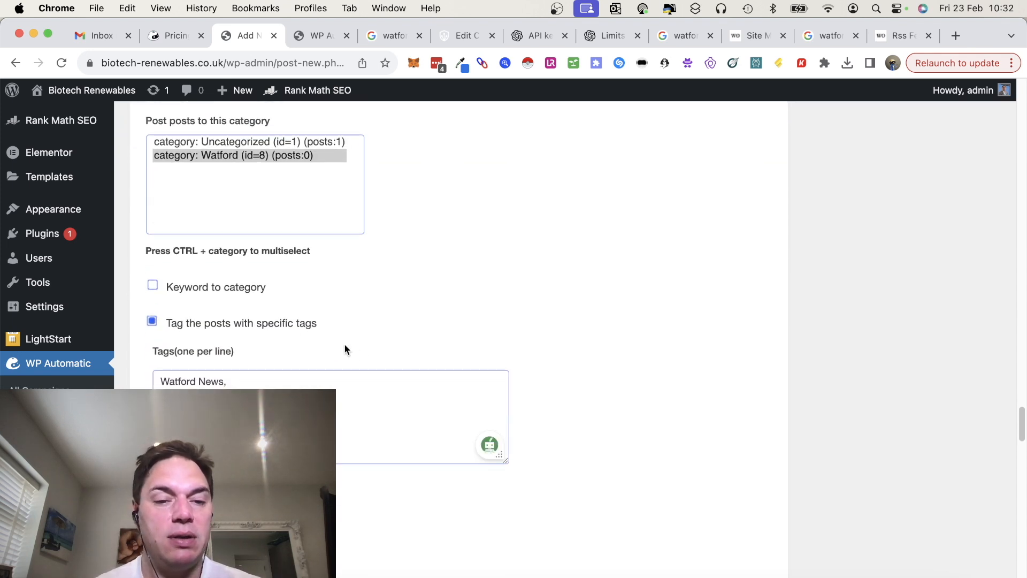
pyautogui.scroll(-11, 353, 447)
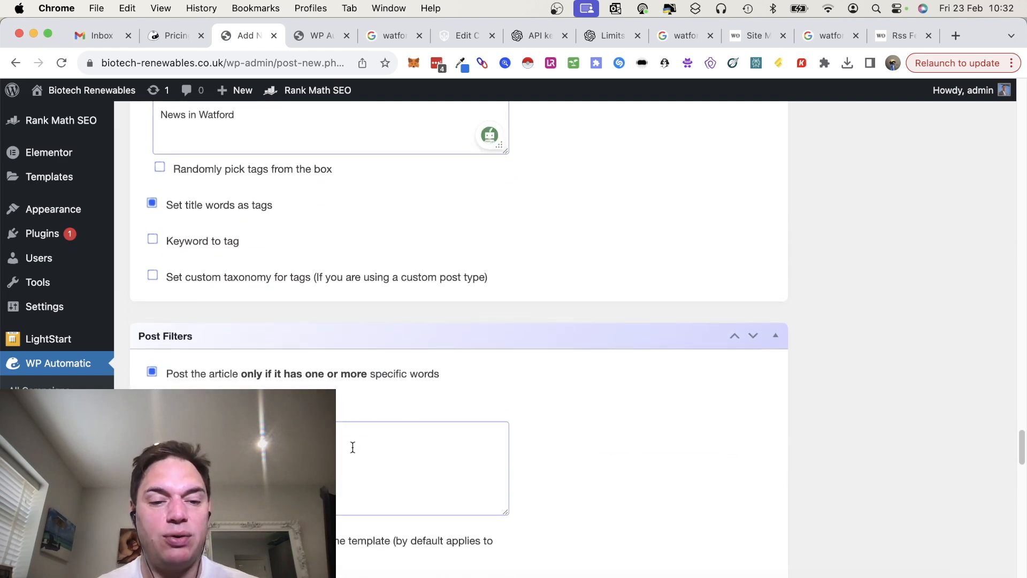
pyautogui.scroll(-20, 352, 447)
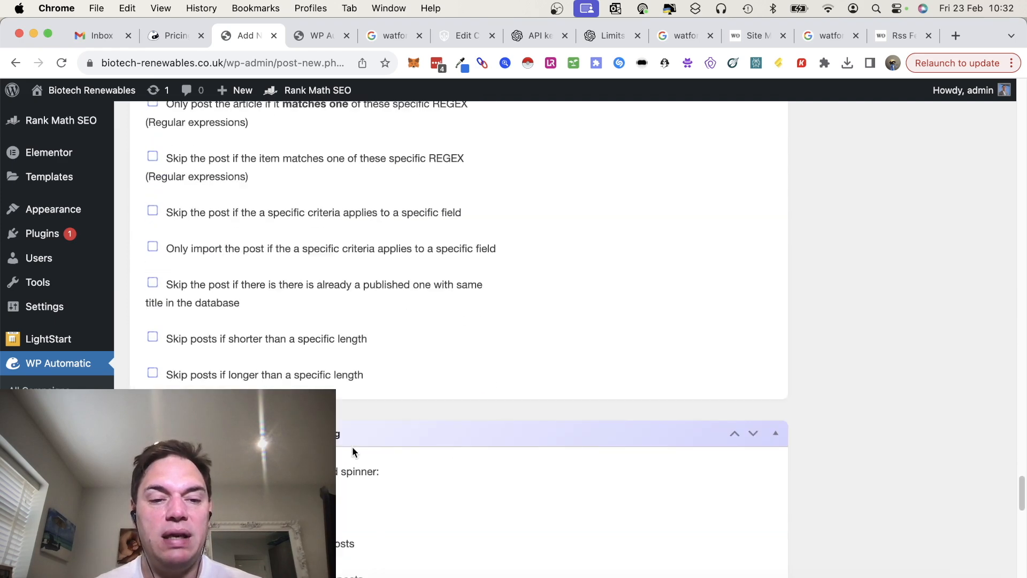
pyautogui.scroll(-4, 352, 447)
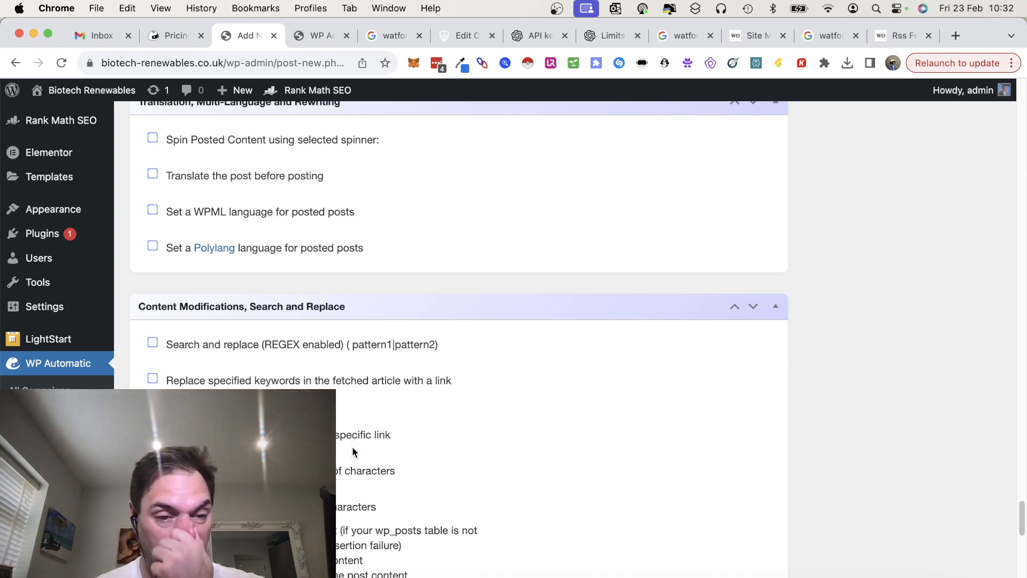
pyautogui.scroll(-3, 353, 452)
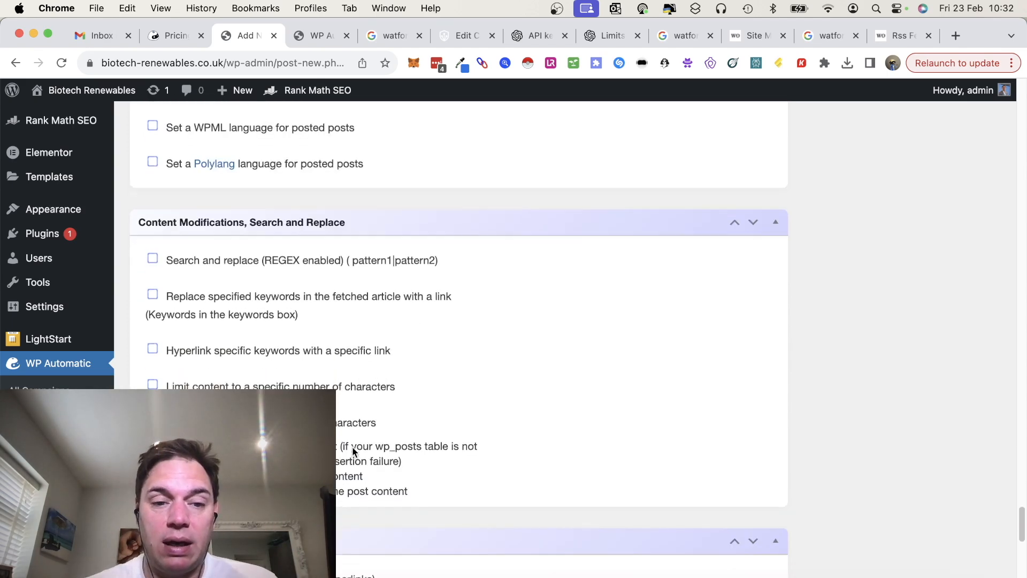
pyautogui.scroll(-4, 352, 448)
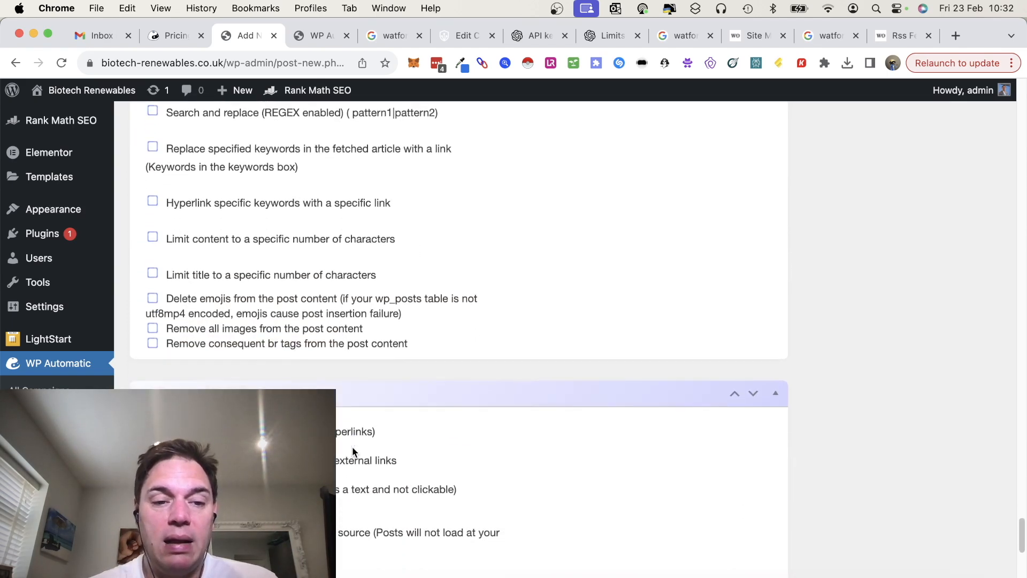
pyautogui.scroll(-1, 352, 446)
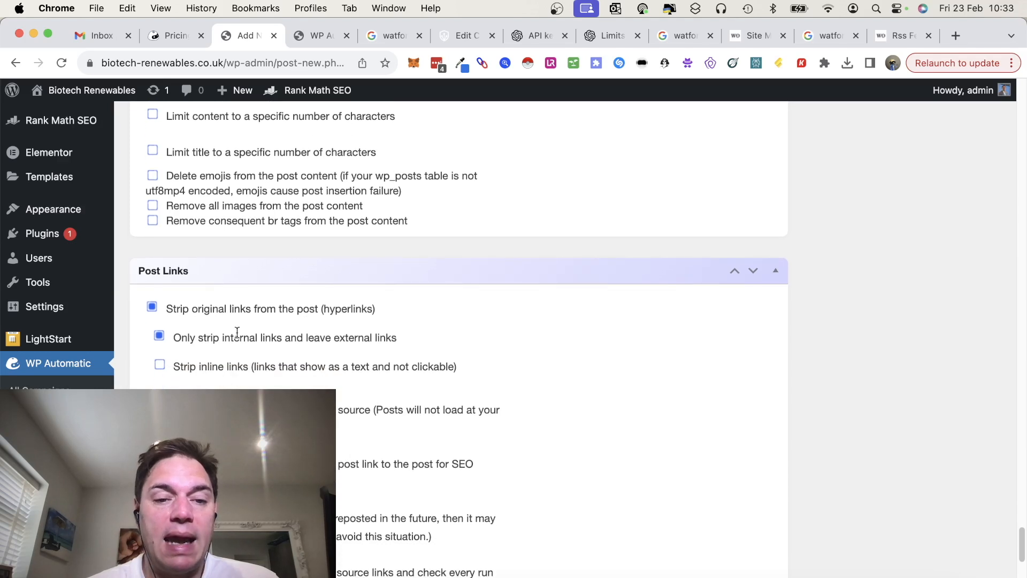
pyautogui.scroll(-5, 257, 363)
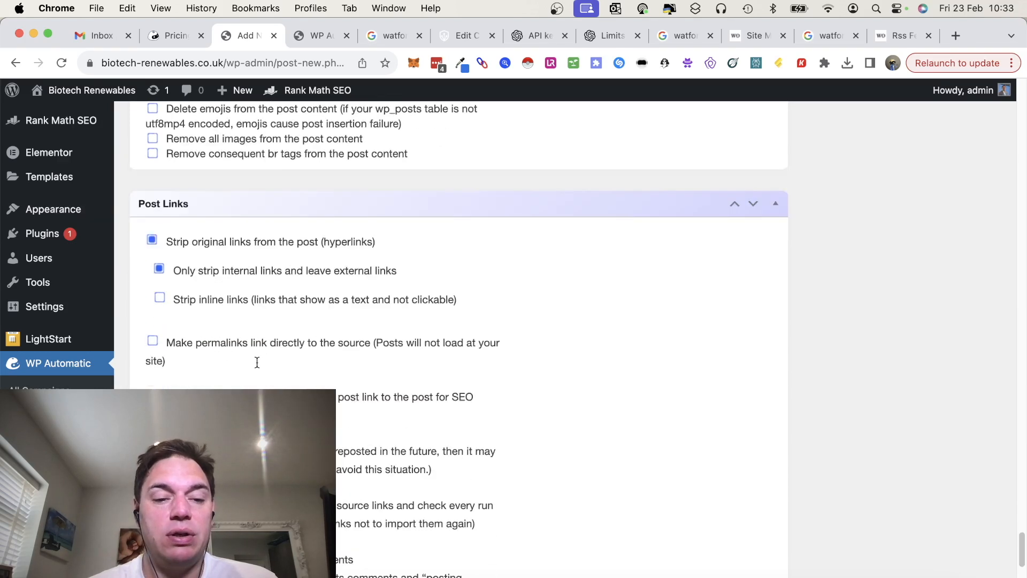
pyautogui.scroll(-6, 256, 362)
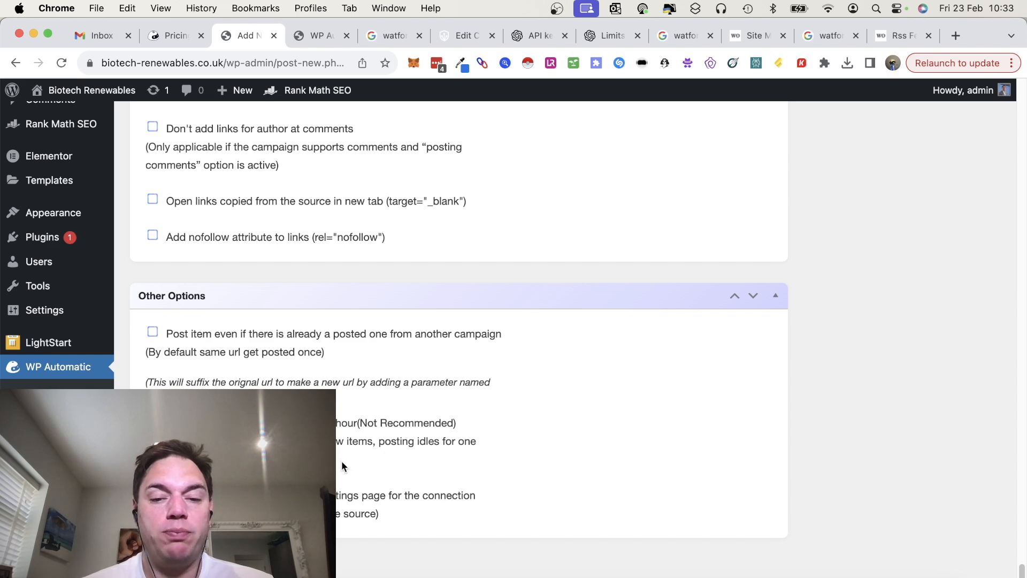
pyautogui.scroll(20, 342, 463)
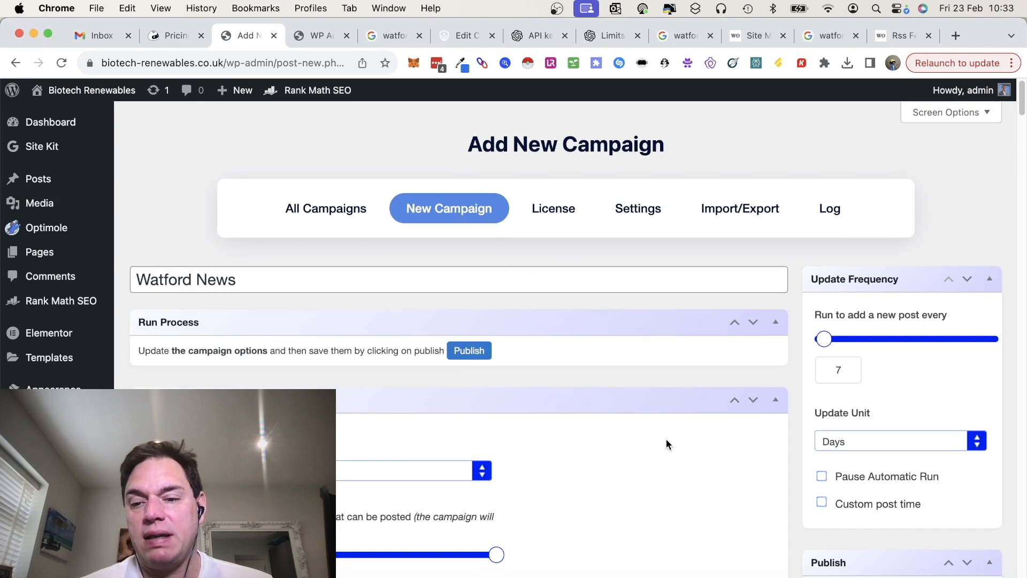
pyautogui.scroll(-1, 836, 507)
pyautogui.scroll(-5, 836, 506)
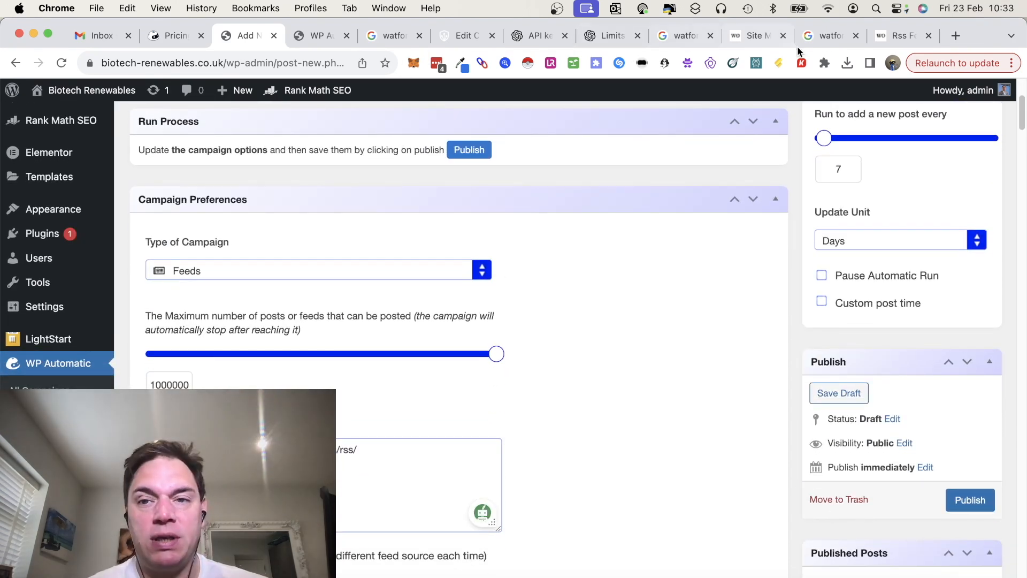
# Open the Watford Observer website from the "watford news" search results and look through its top stories and news sections.
pyautogui.click(833, 37)
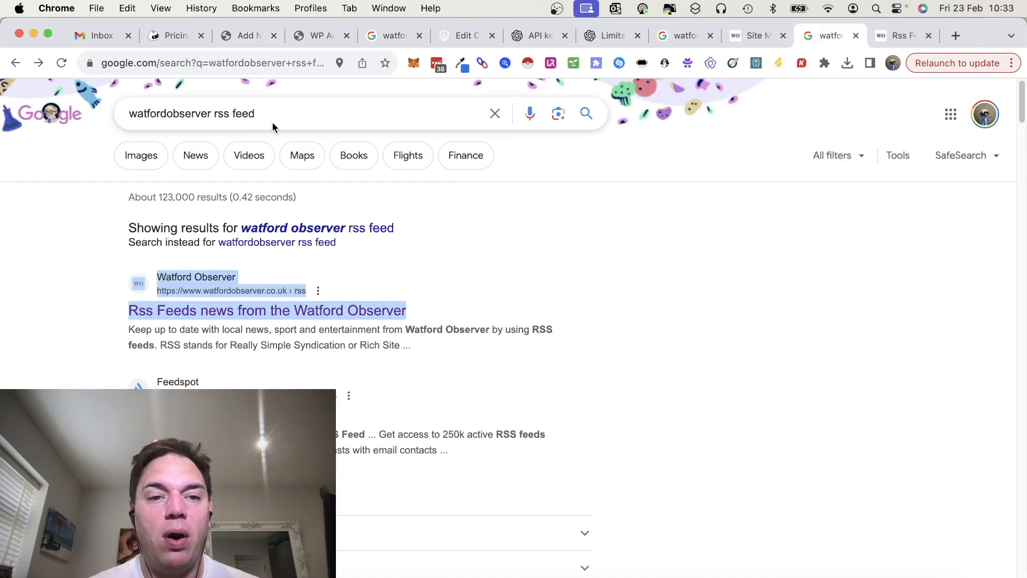
pyautogui.click(683, 38)
pyautogui.click(79, 246)
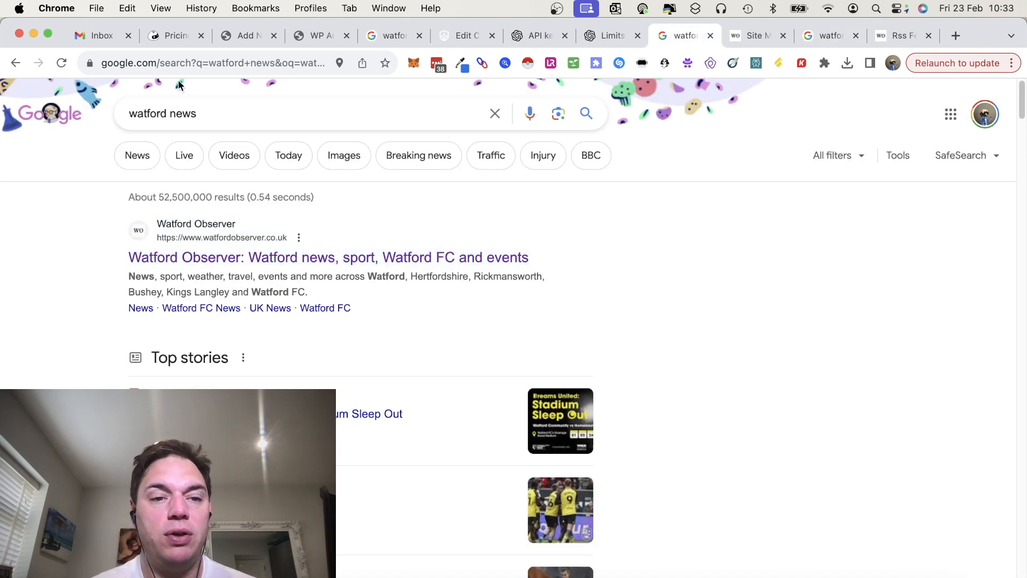
pyautogui.click(231, 259)
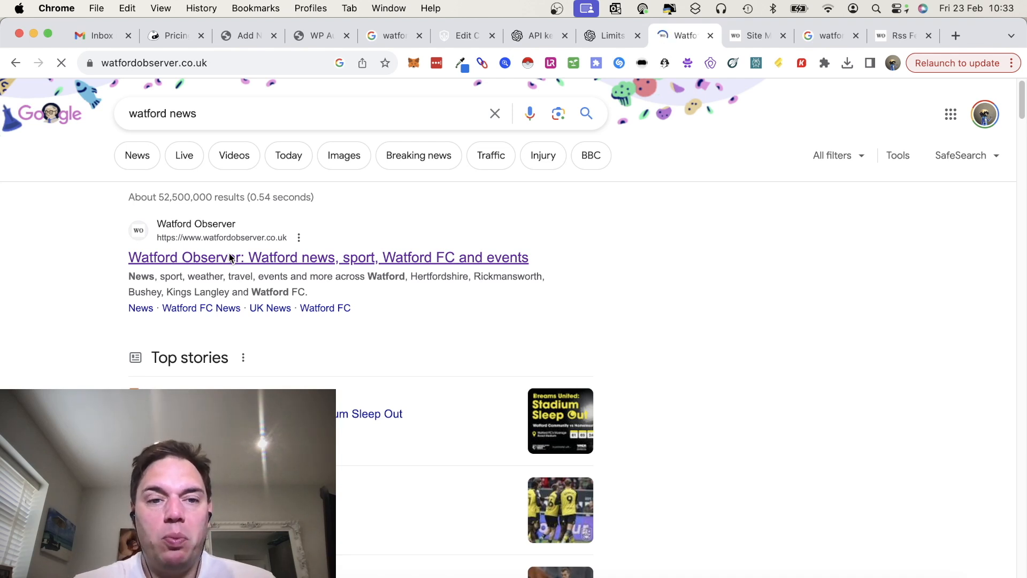
pyautogui.scroll(-2, 330, 341)
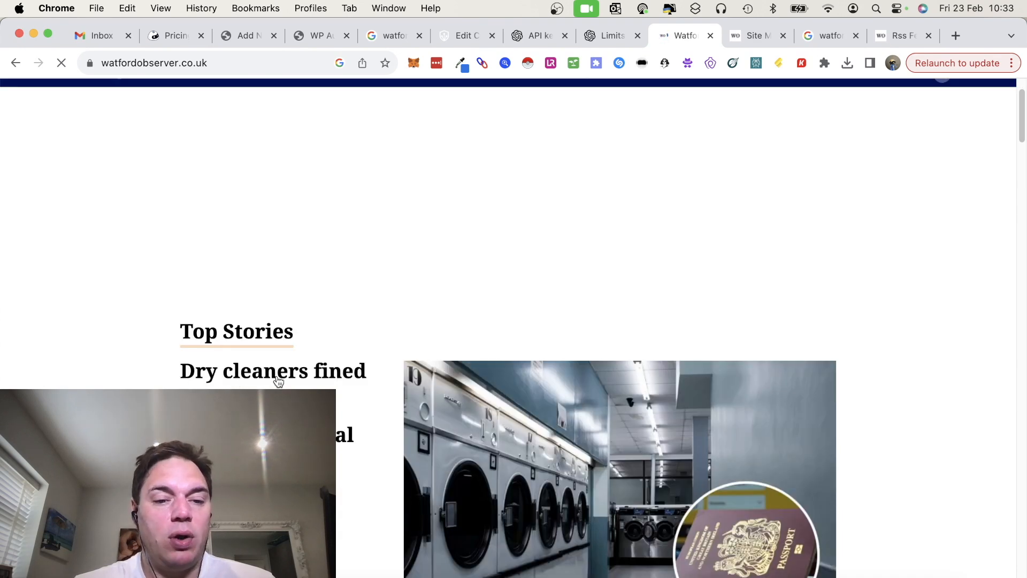
pyautogui.scroll(-6, 508, 327)
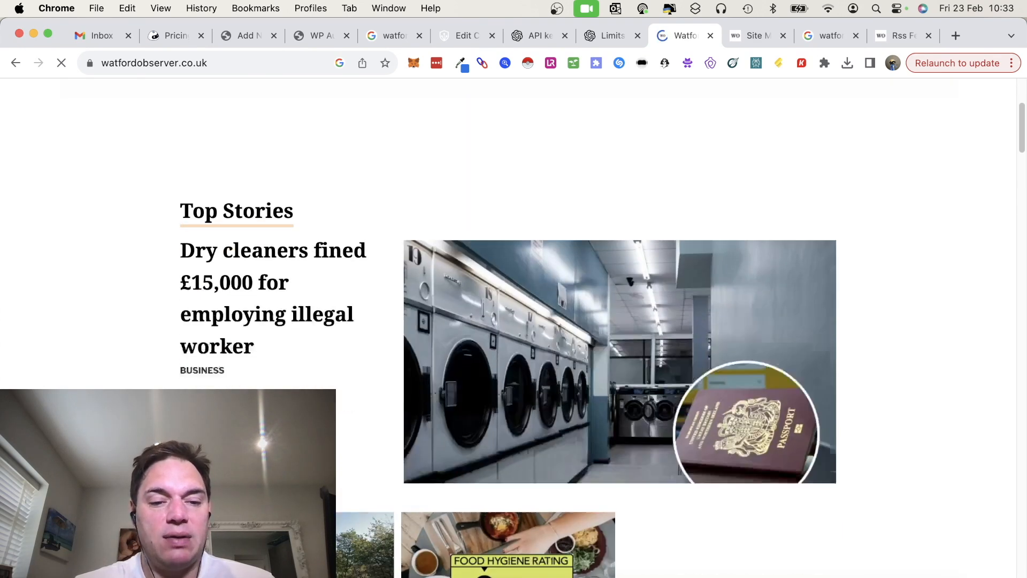
pyautogui.scroll(-10, 508, 326)
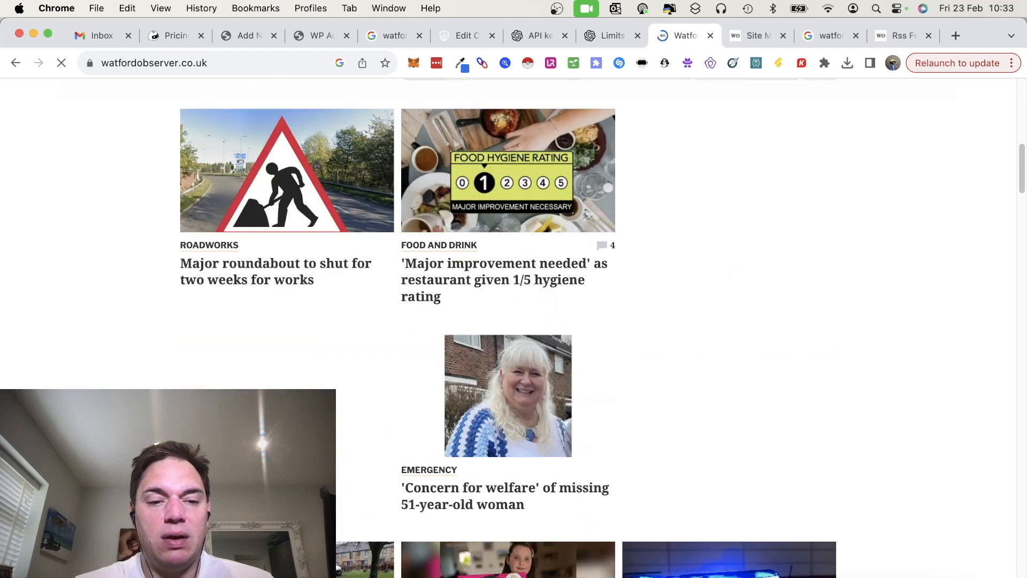
pyautogui.scroll(-20, 508, 326)
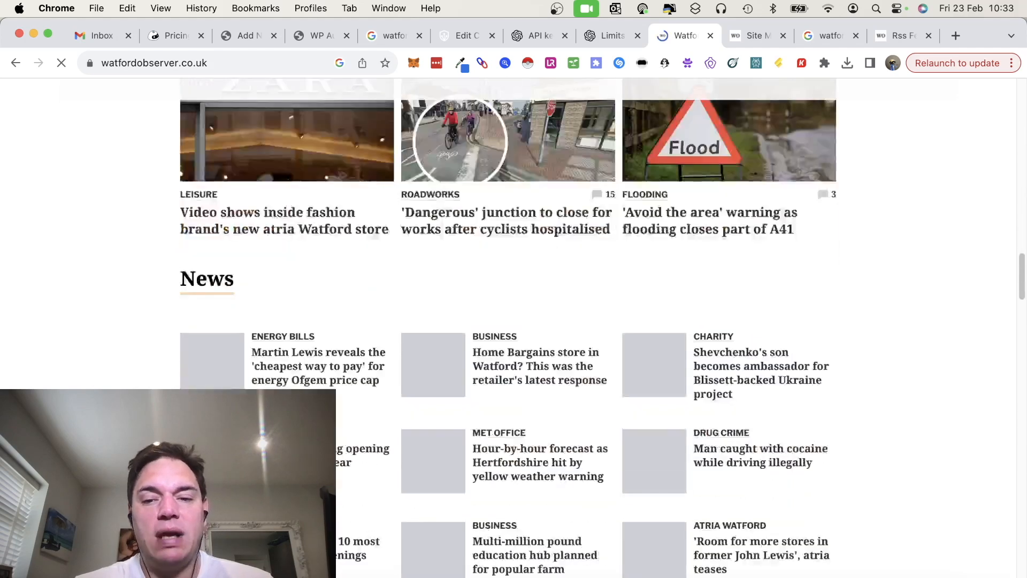
pyautogui.scroll(-5, 509, 326)
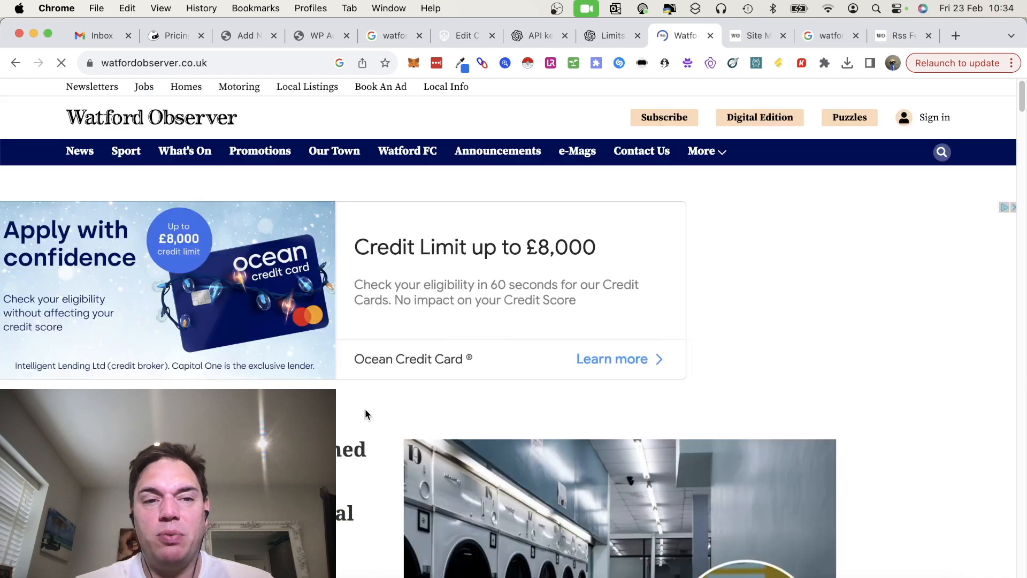
# Look over the Watford Observer's top stories, then find its RSS feeds page and open the News feed.
pyautogui.scroll(-10, 366, 412)
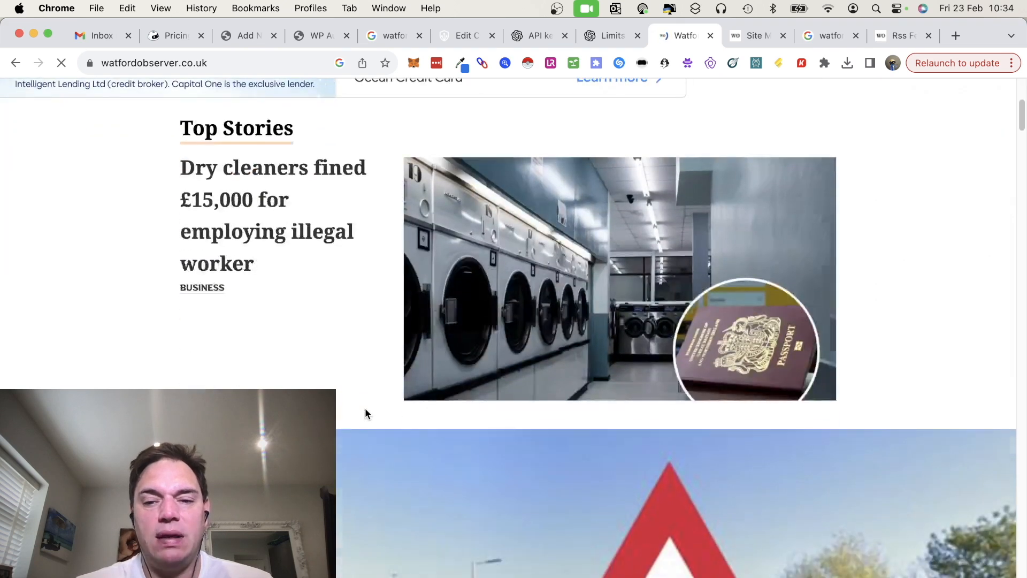
pyautogui.scroll(-5, 366, 411)
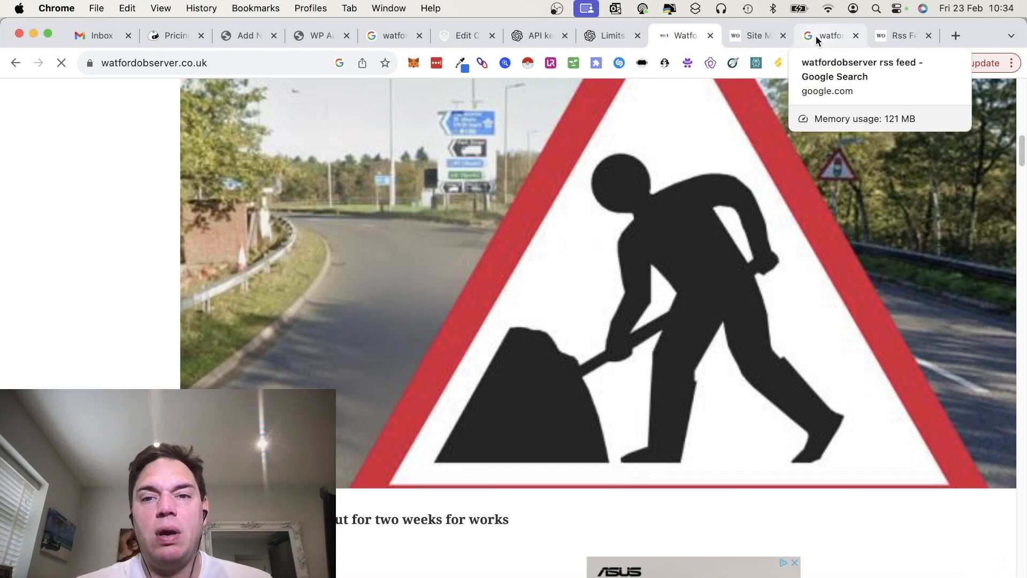
pyautogui.click(815, 36)
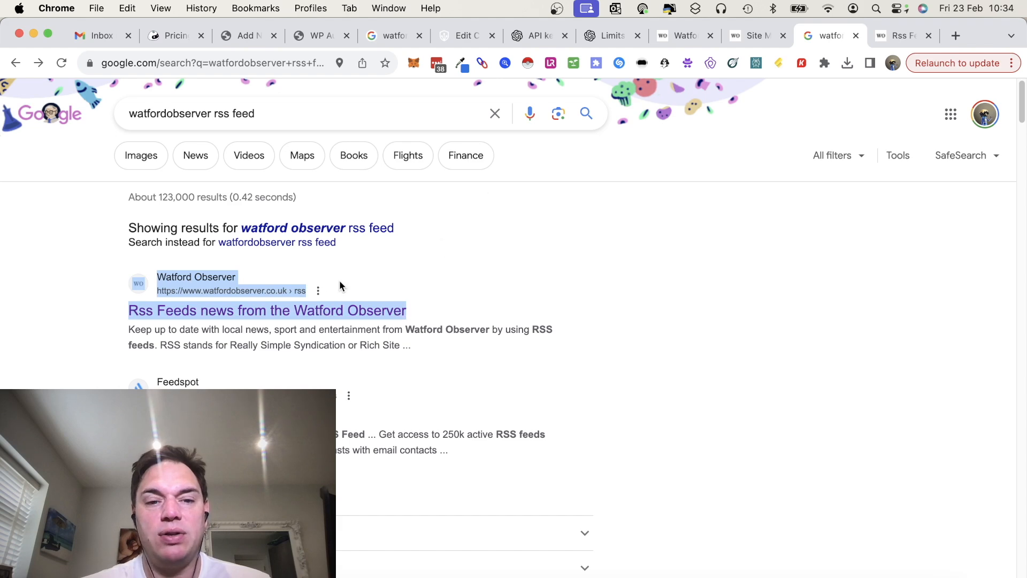
pyautogui.click(896, 38)
pyautogui.scroll(-5, 765, 325)
pyautogui.scroll(-7, 766, 327)
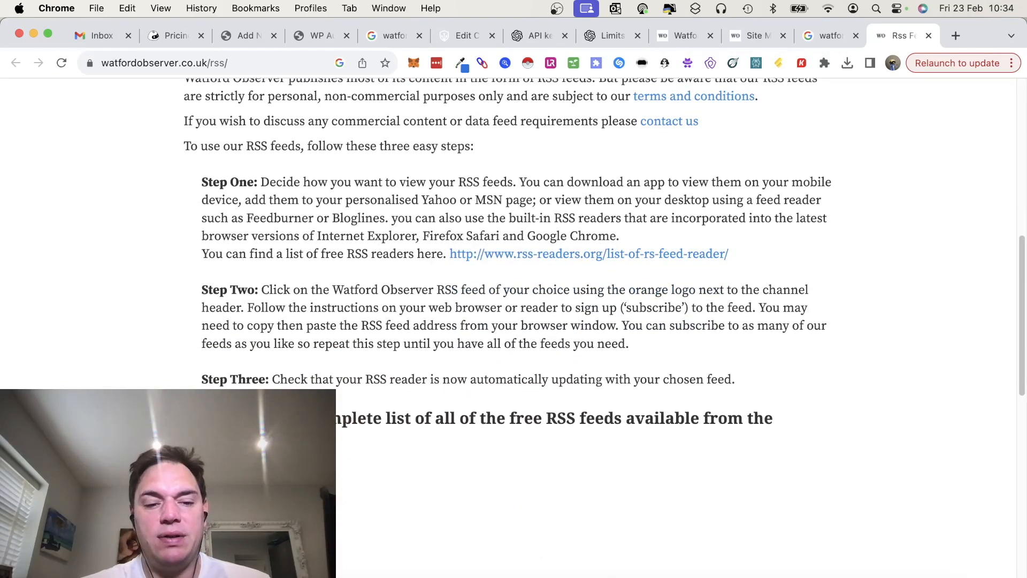
pyautogui.press('super+r')
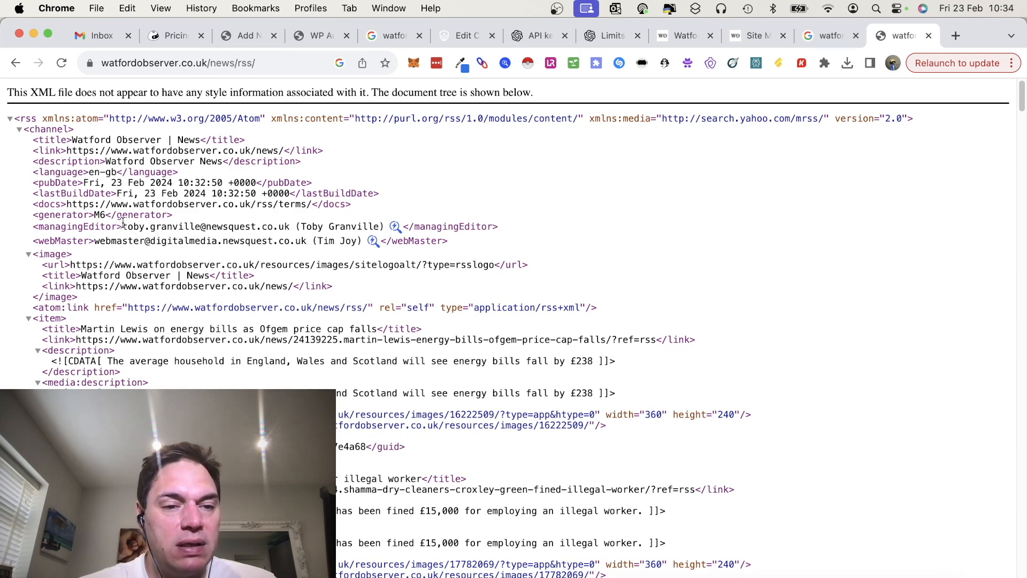
# Examine the Watford Observer News feed's XML, including the managing editor entry and the titles, links and descriptions of its news items.
pyautogui.moveTo(123, 226); pyautogui.dragTo(289, 225)
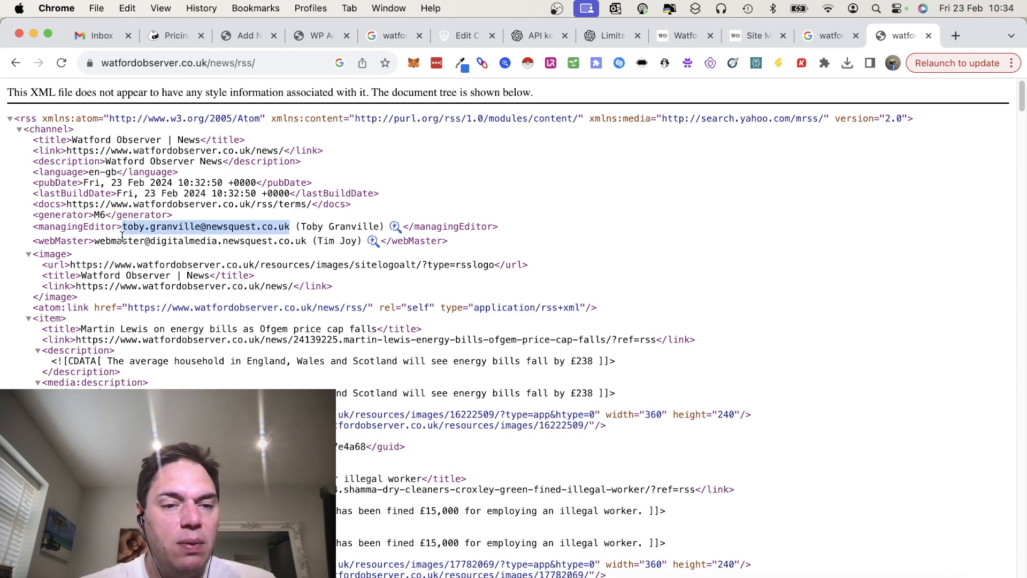
pyautogui.scroll(-3, 168, 214)
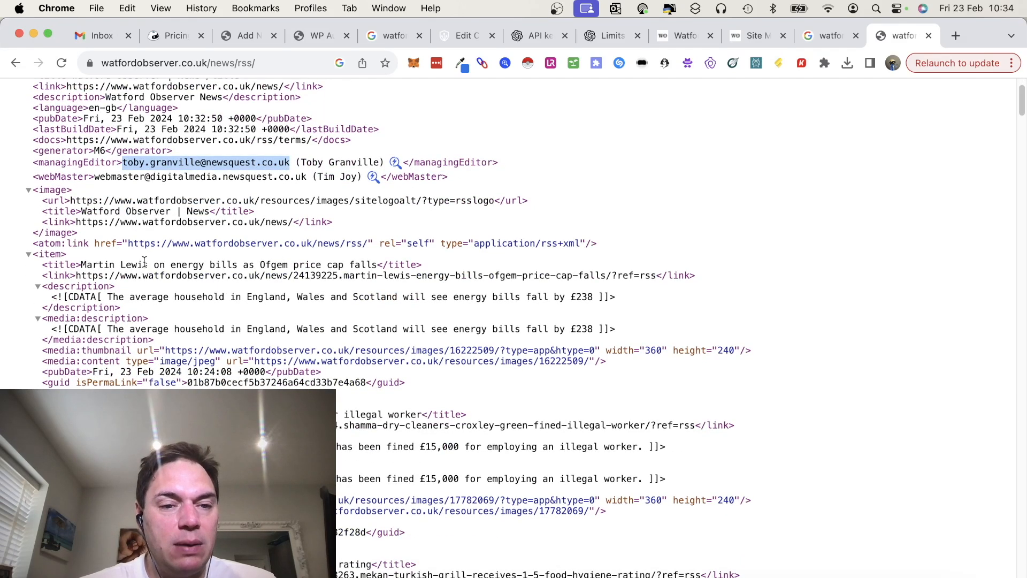
pyautogui.moveTo(85, 261); pyautogui.dragTo(248, 260)
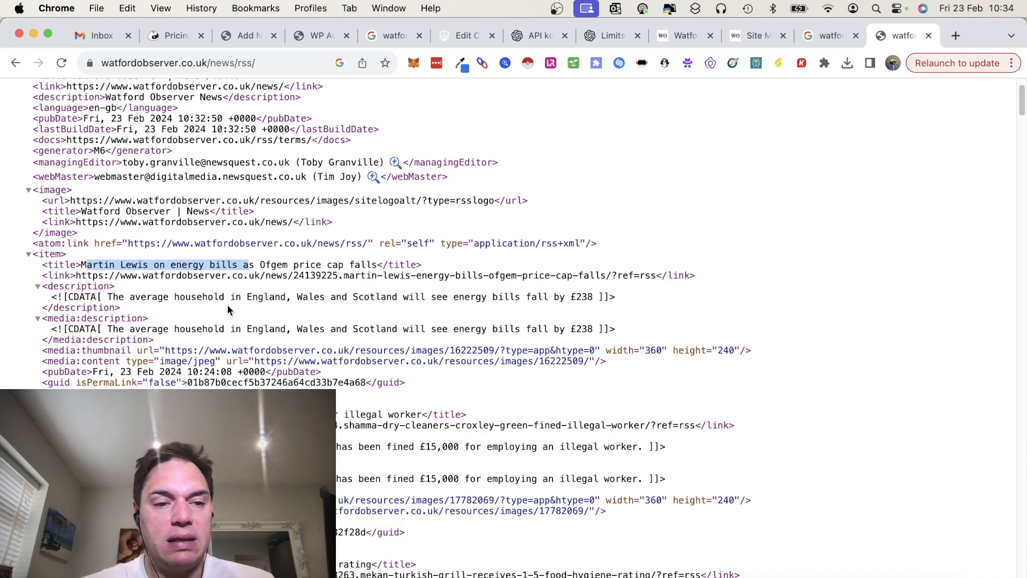
pyautogui.scroll(-2, 388, 328)
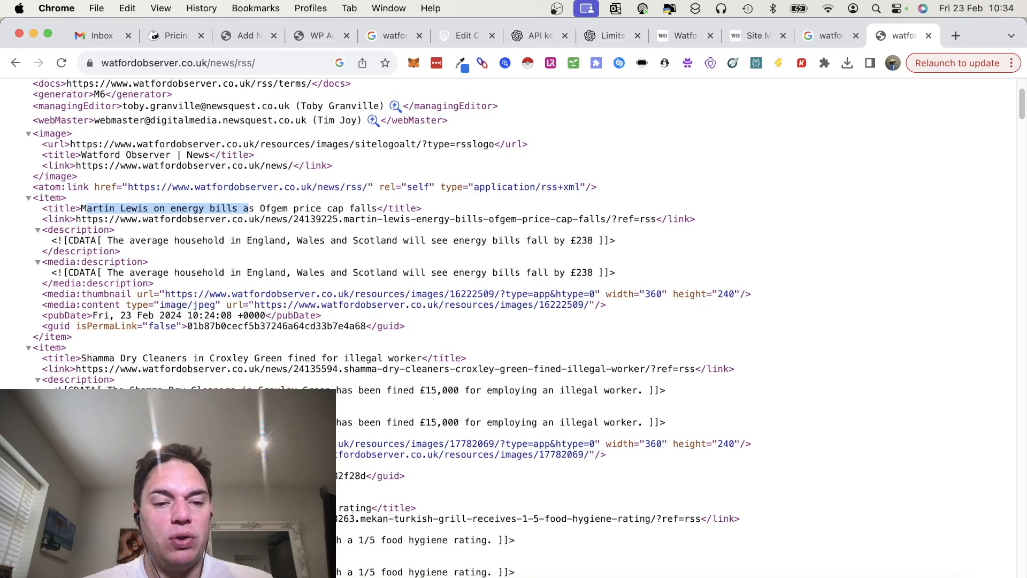
pyautogui.scroll(-4, 388, 241)
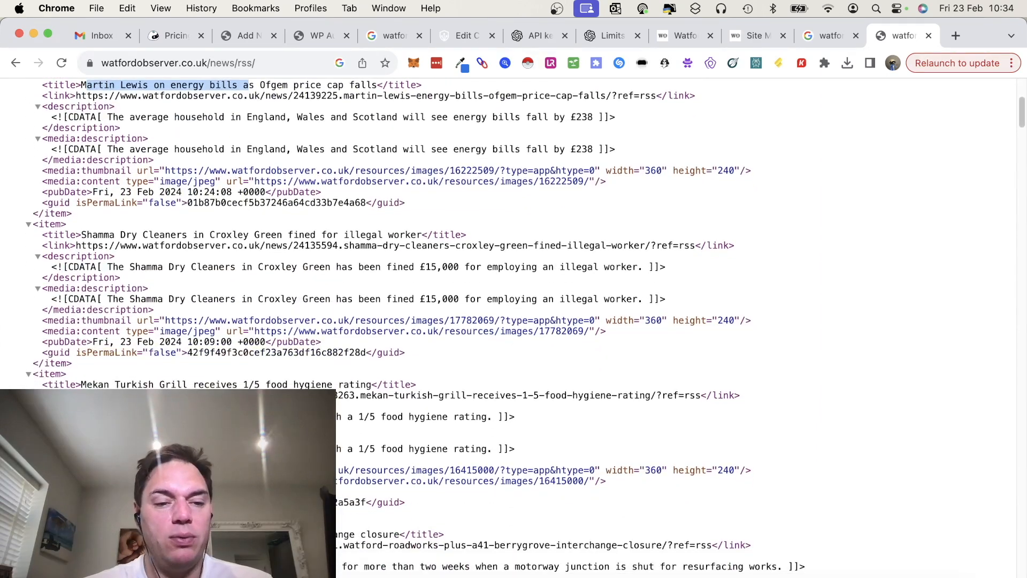
pyautogui.scroll(-4, 388, 241)
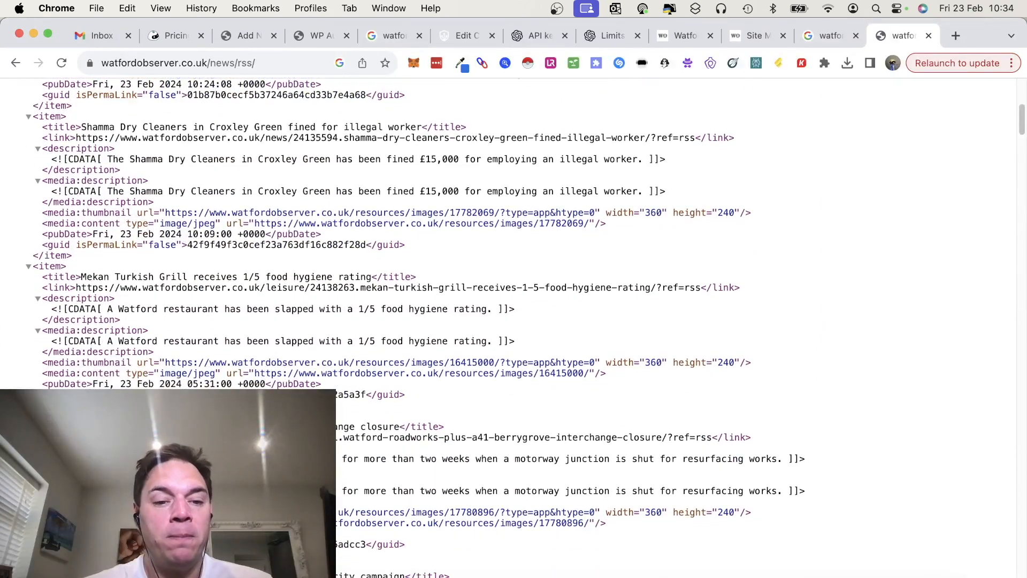
pyautogui.scroll(-5, 388, 241)
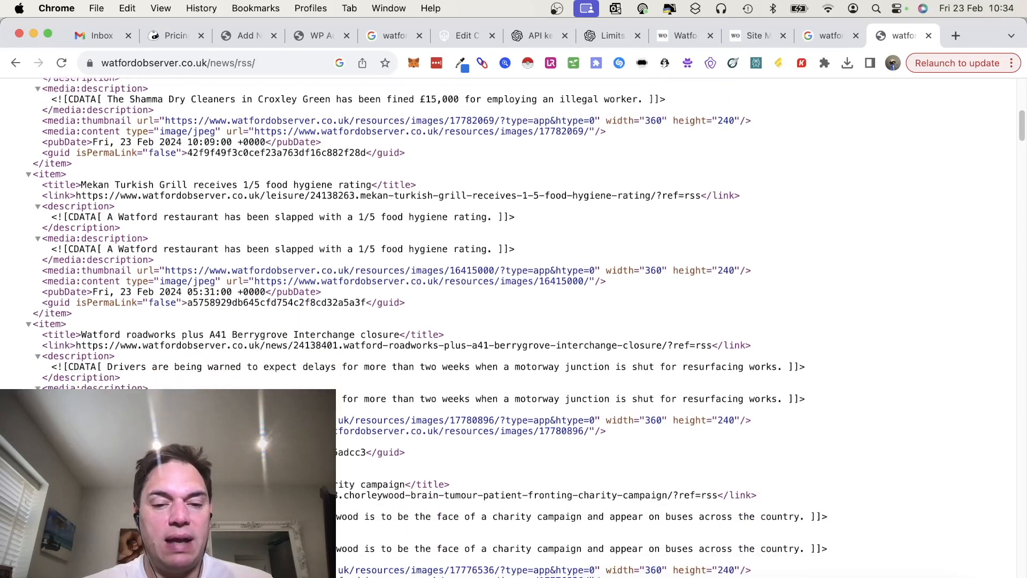
pyautogui.scroll(-2, 388, 241)
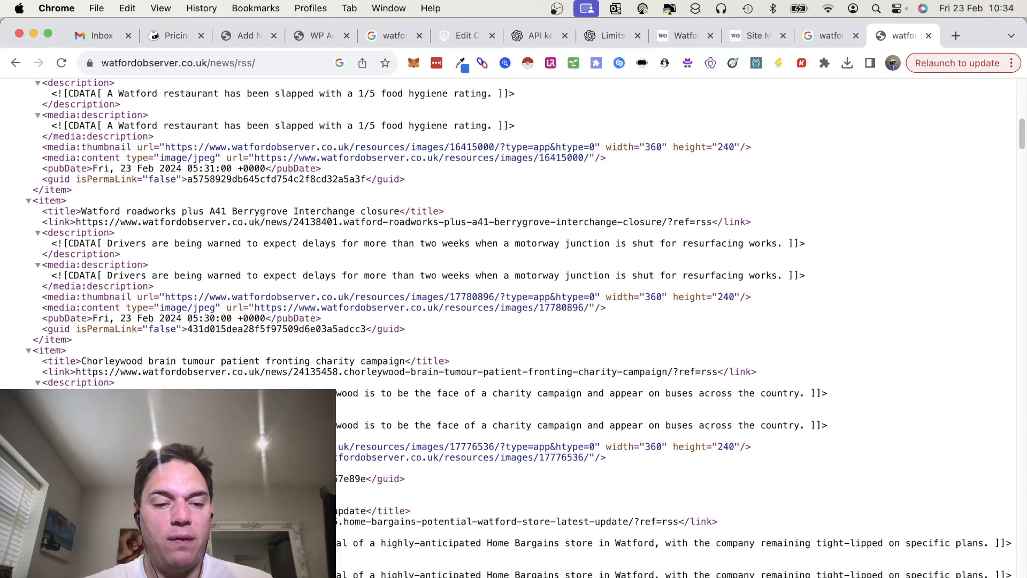
pyautogui.doubleClick(89, 361)
pyautogui.scroll(1, 228, 309)
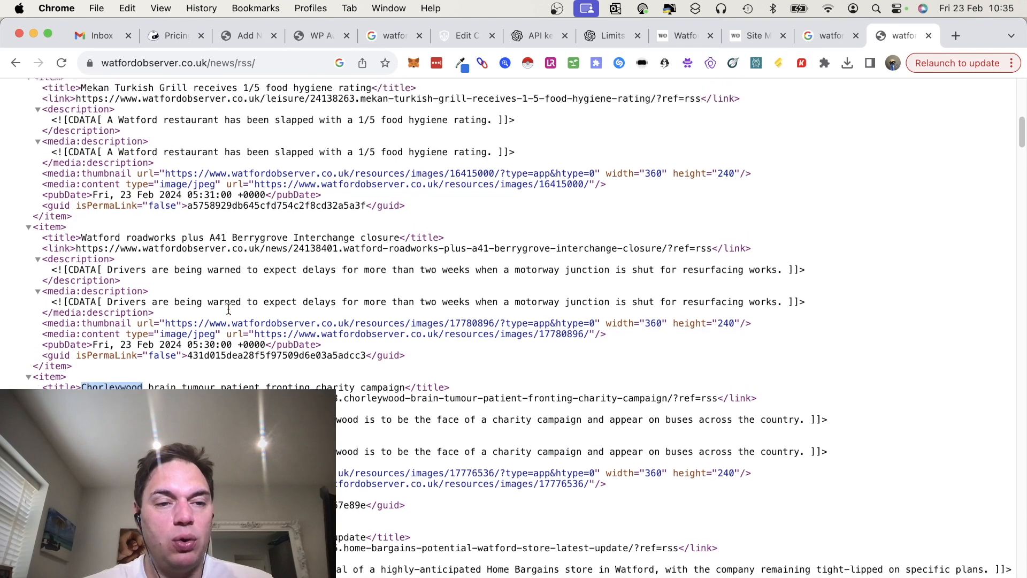
pyautogui.moveTo(81, 239); pyautogui.dragTo(391, 240)
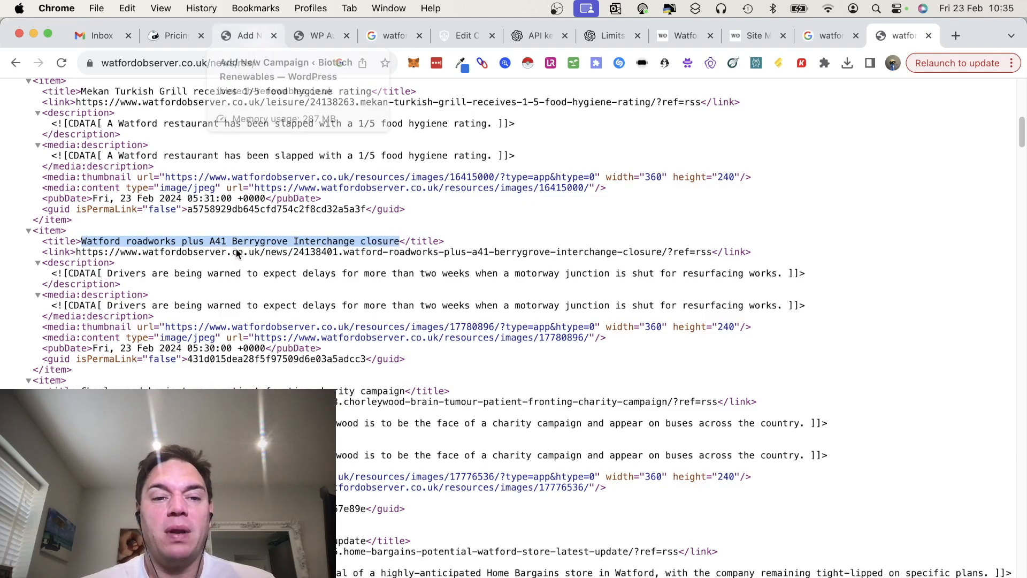
# Return to the Watford News campaign in WordPress and publish it.
pyautogui.click(252, 33)
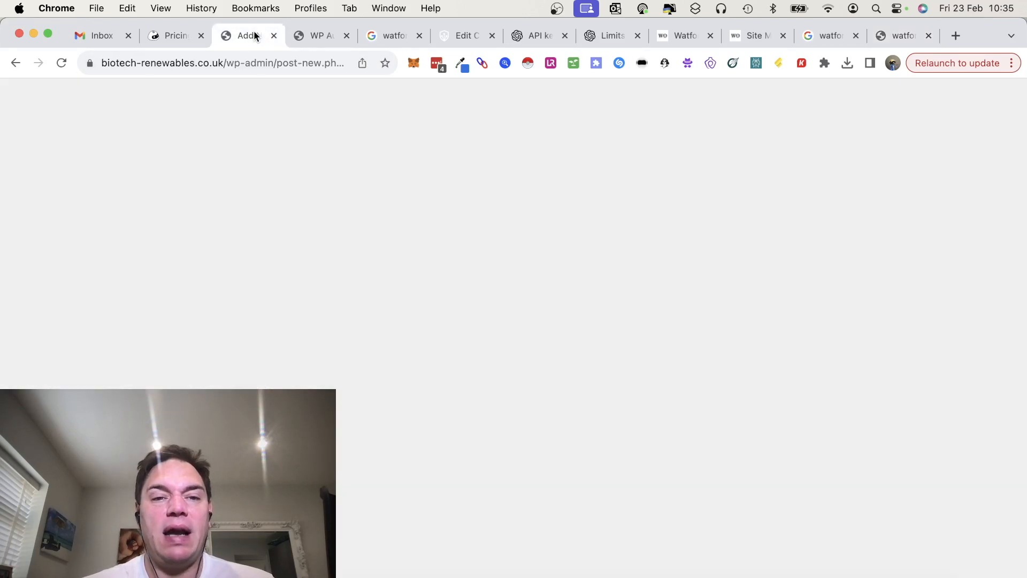
pyautogui.scroll(5, 438, 269)
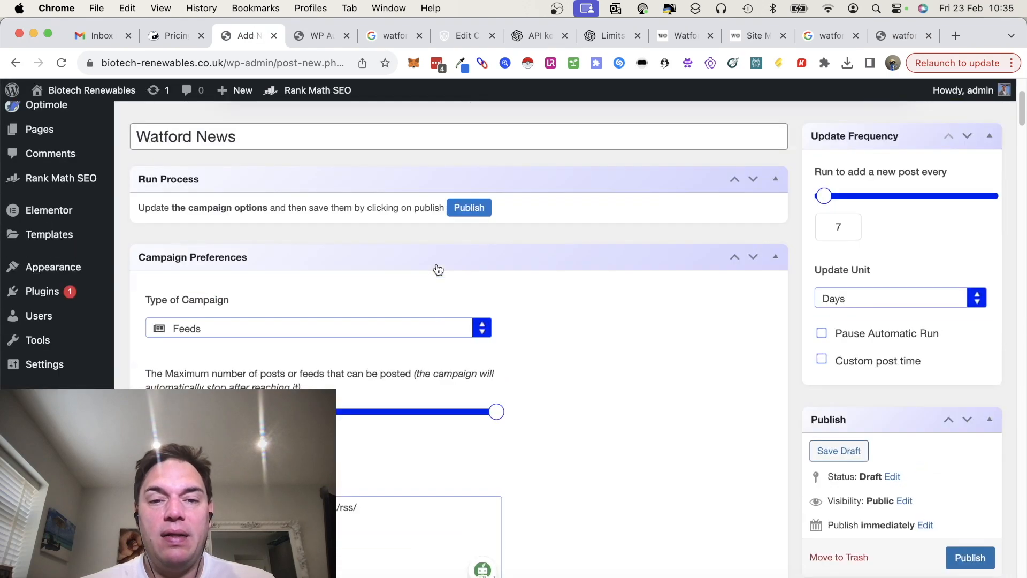
pyautogui.scroll(-3, 695, 340)
pyautogui.scroll(-3, 824, 461)
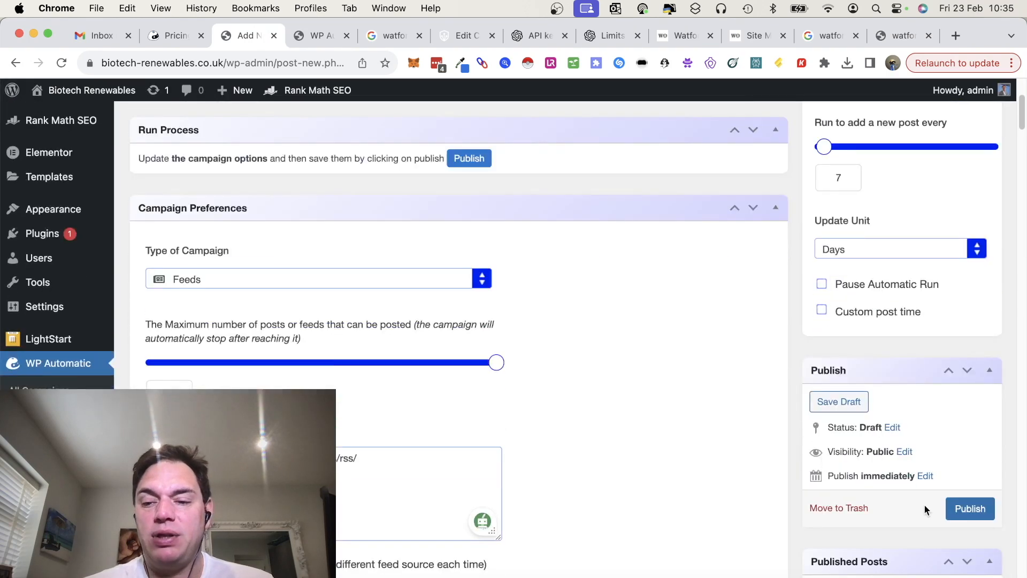
pyautogui.click(962, 517)
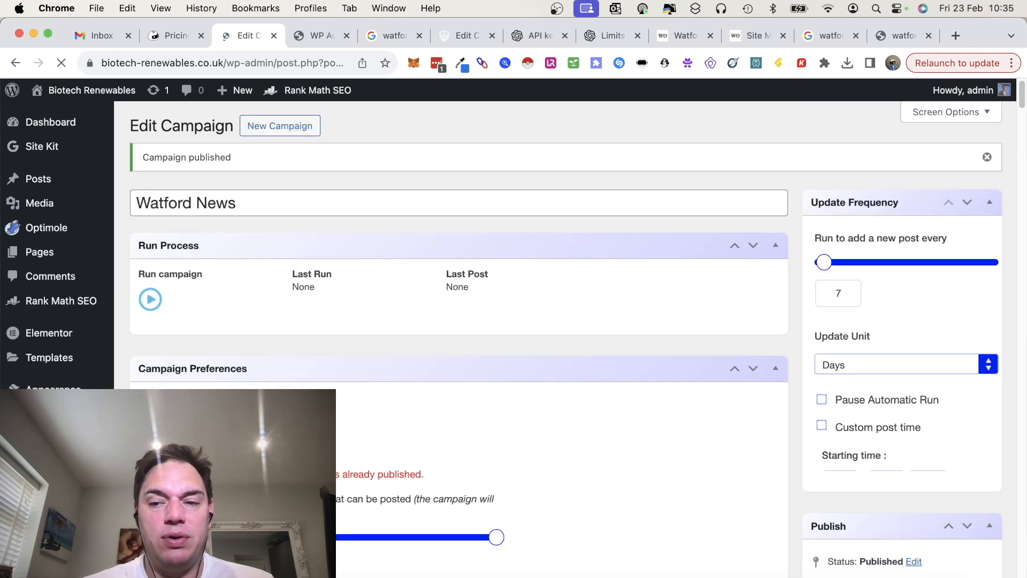
# Run the Watford News campaign manually and open the last post it created in a new browser tab.
pyautogui.scroll(-2, 565, 340)
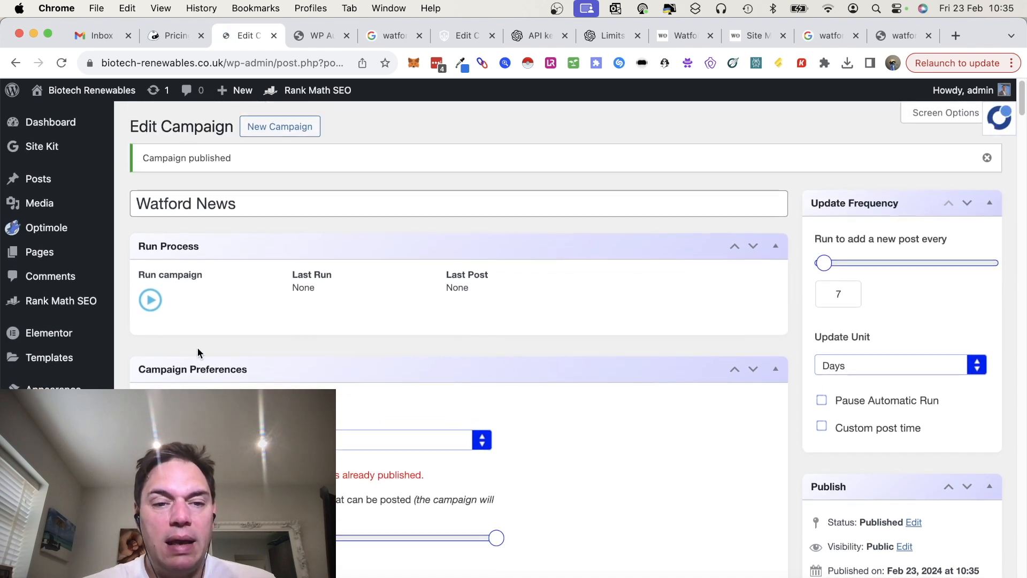
pyautogui.click(151, 303)
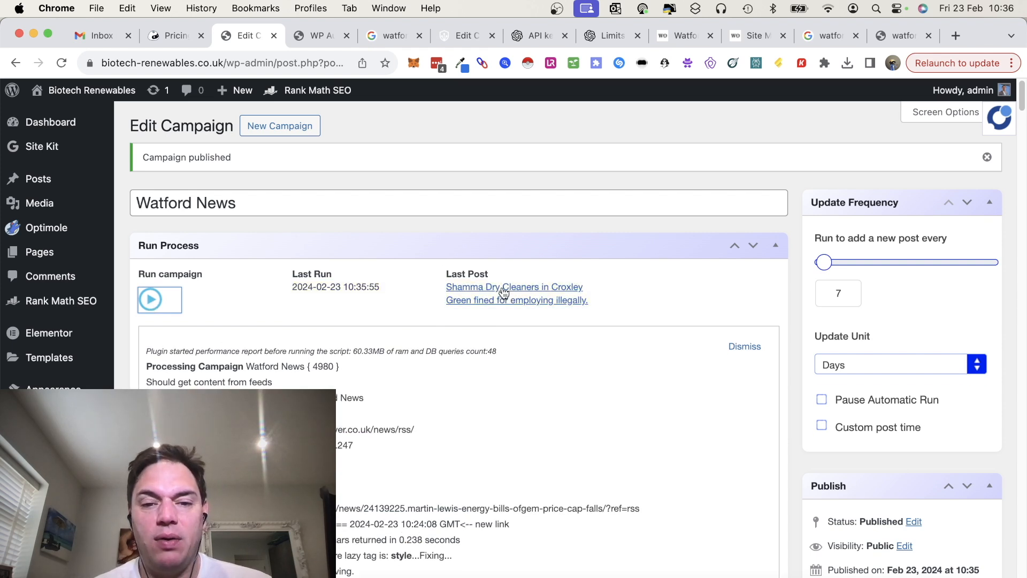
pyautogui.rightClick(502, 291)
pyautogui.click(442, 284)
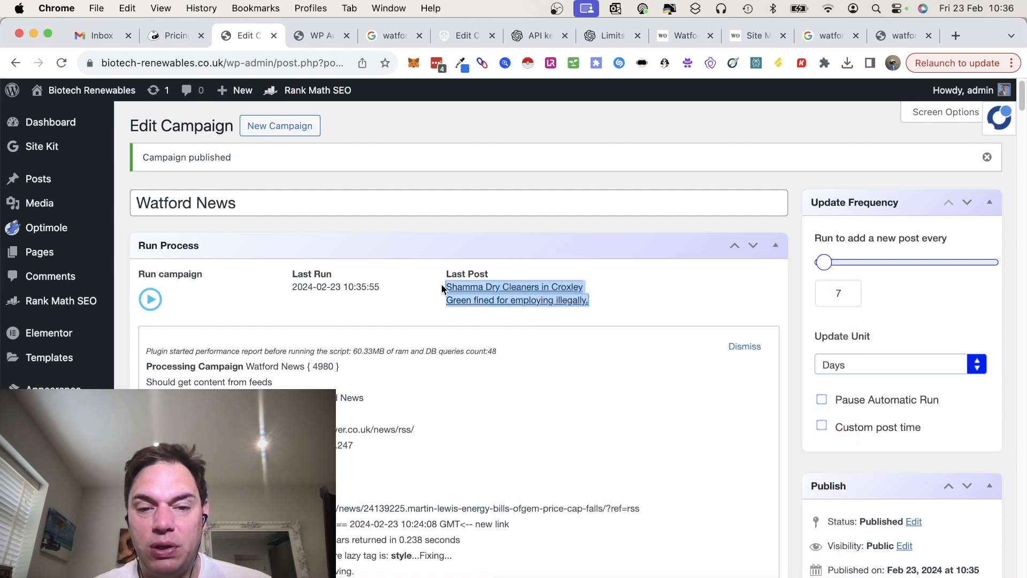
pyautogui.rightClick(479, 292)
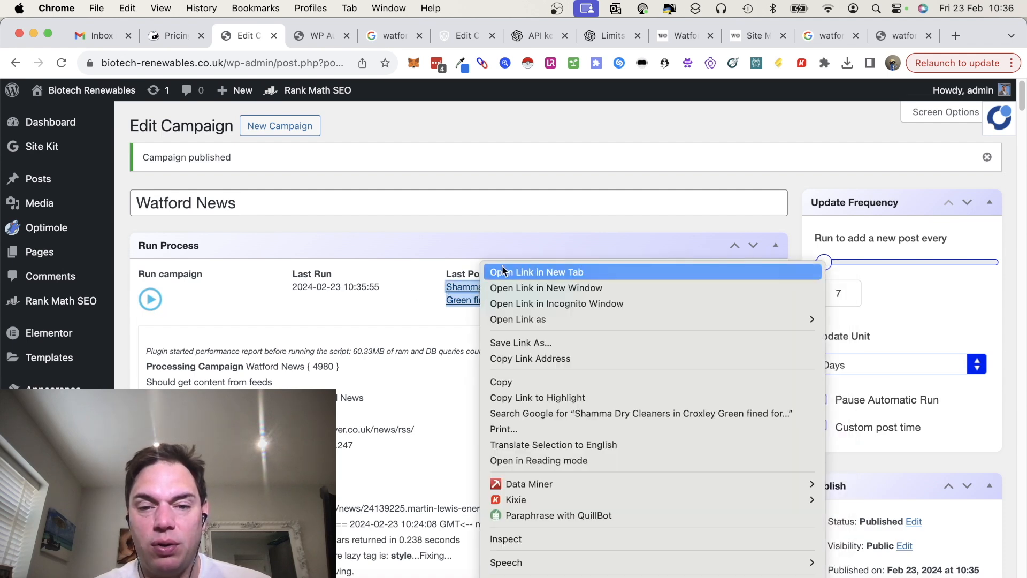
pyautogui.click(502, 270)
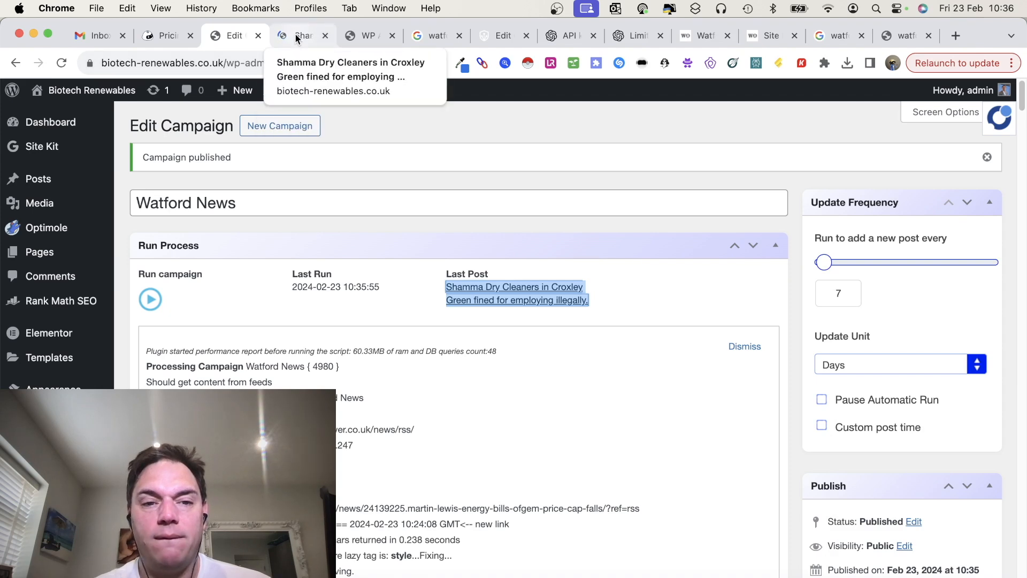
pyautogui.click(295, 36)
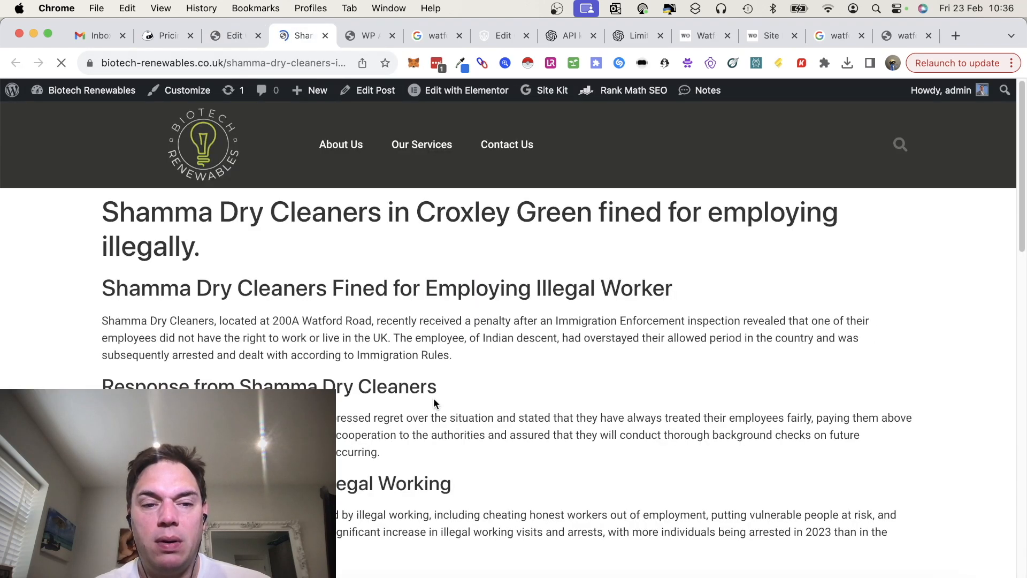
# Read through the generated Shamma Dry Cleaners post, checking its sections, key points, summary, tags and the mention of Watford.
pyautogui.scroll(-2, 434, 402)
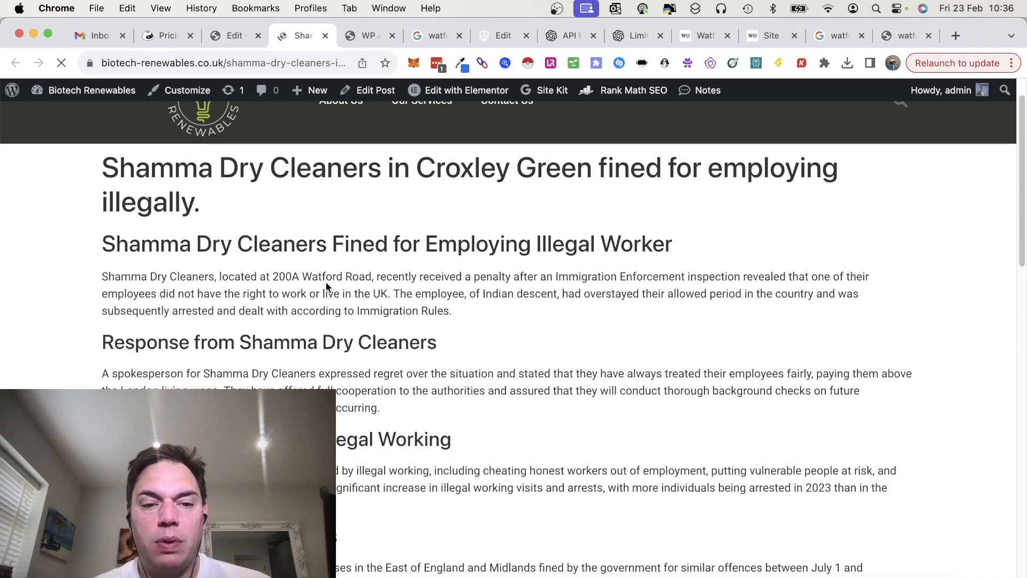
pyautogui.moveTo(101, 276); pyautogui.dragTo(340, 277)
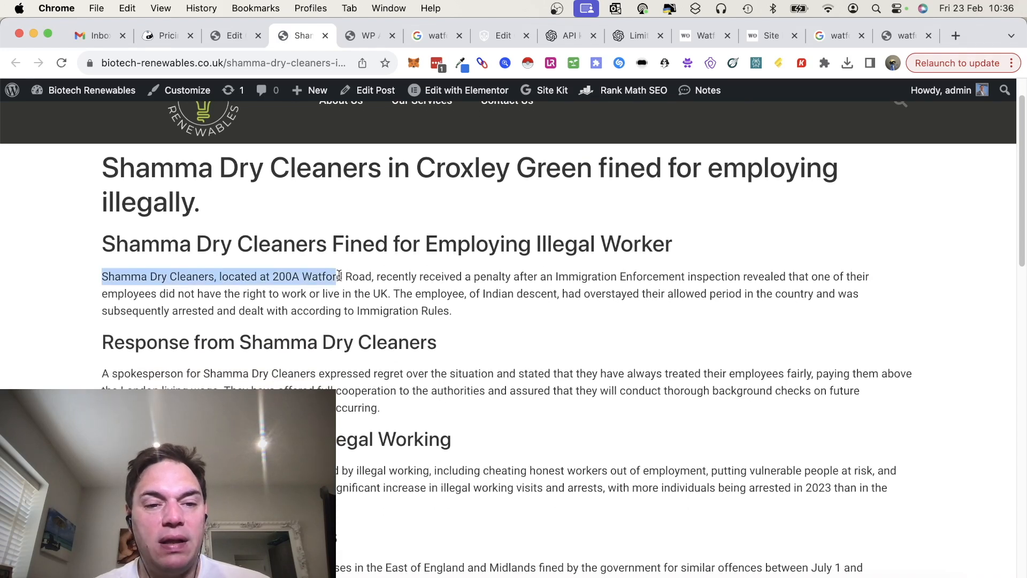
pyautogui.click(361, 316)
pyautogui.scroll(-15, 414, 356)
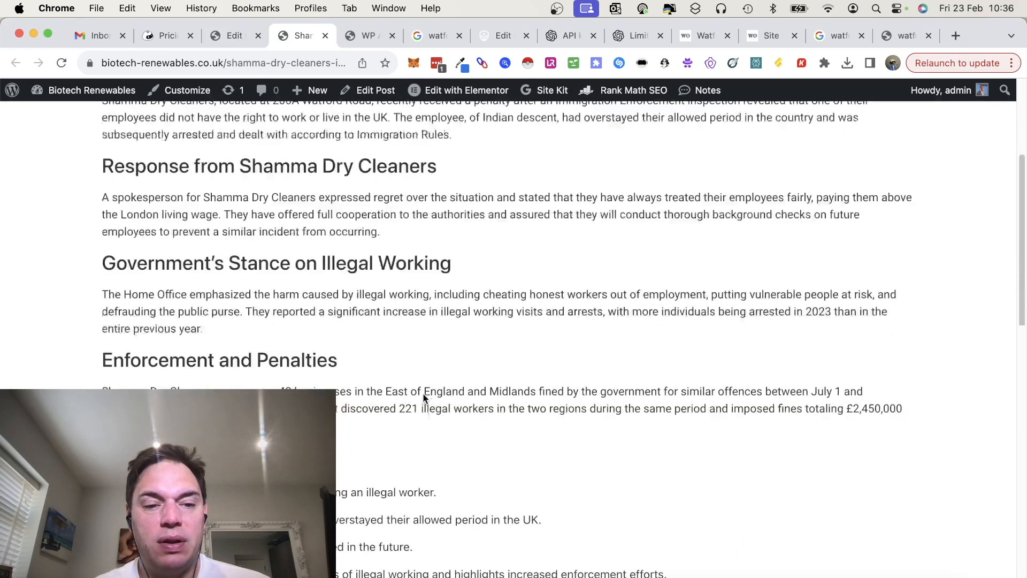
pyautogui.scroll(-3, 423, 394)
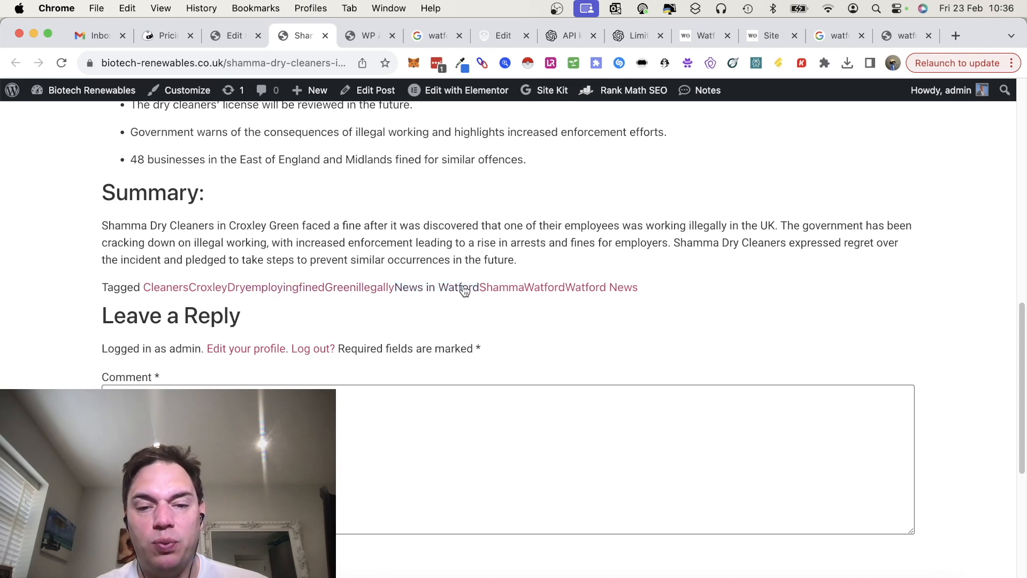
pyautogui.scroll(8, 454, 288)
pyautogui.scroll(4, 454, 287)
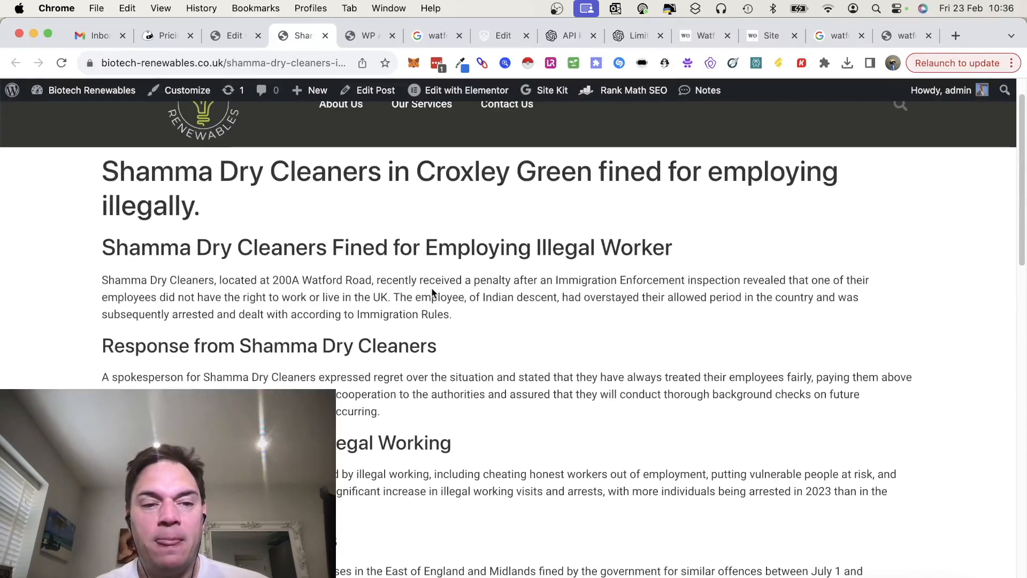
pyautogui.moveTo(302, 279); pyautogui.dragTo(344, 279)
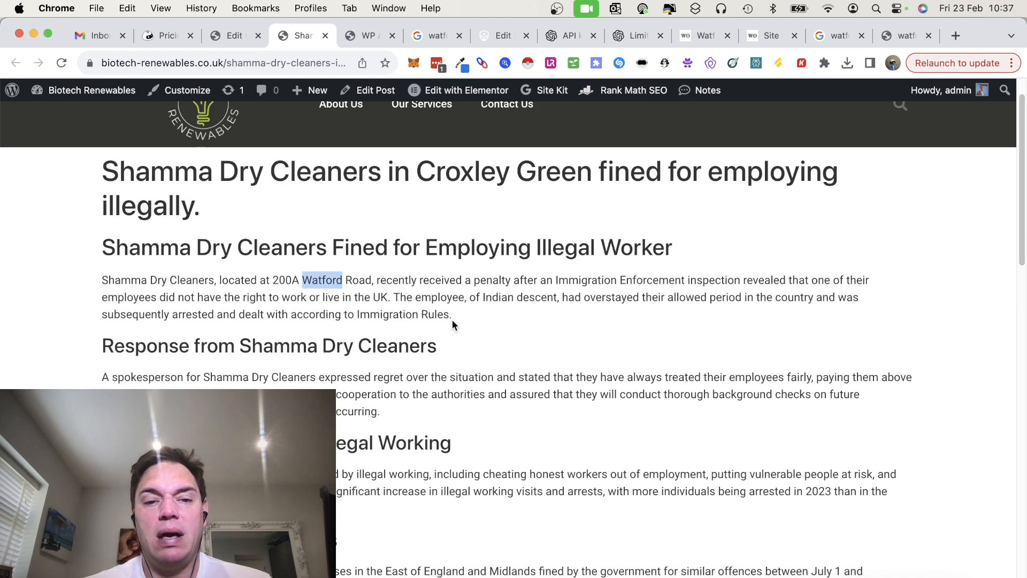
pyautogui.click(487, 328)
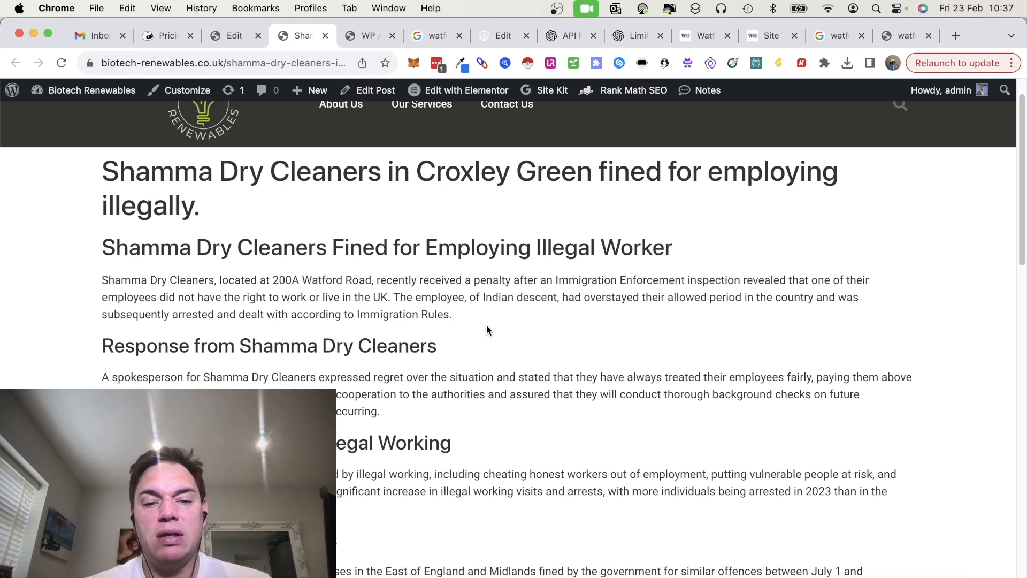
pyautogui.scroll(-10, 487, 330)
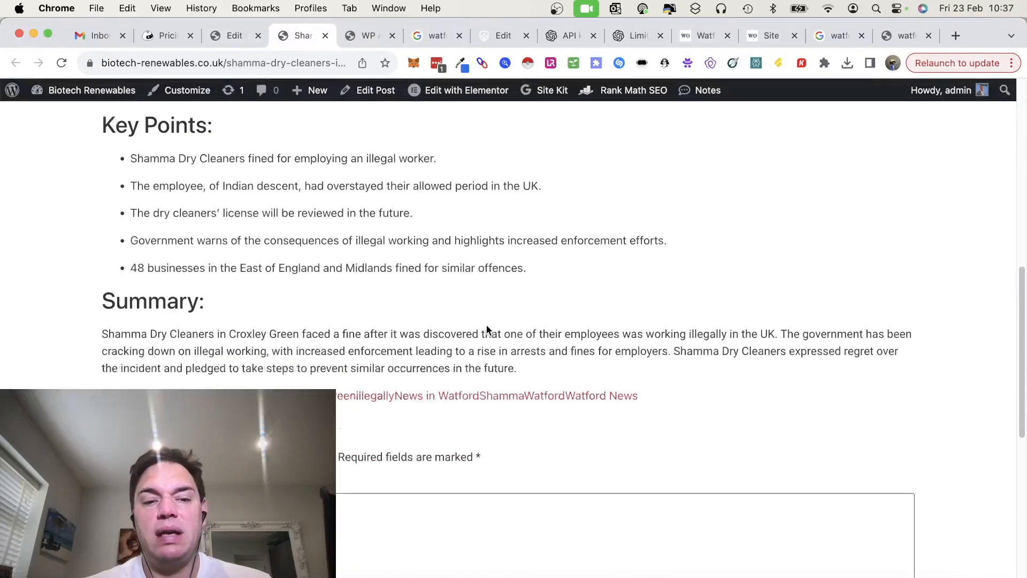
pyautogui.scroll(15, 486, 325)
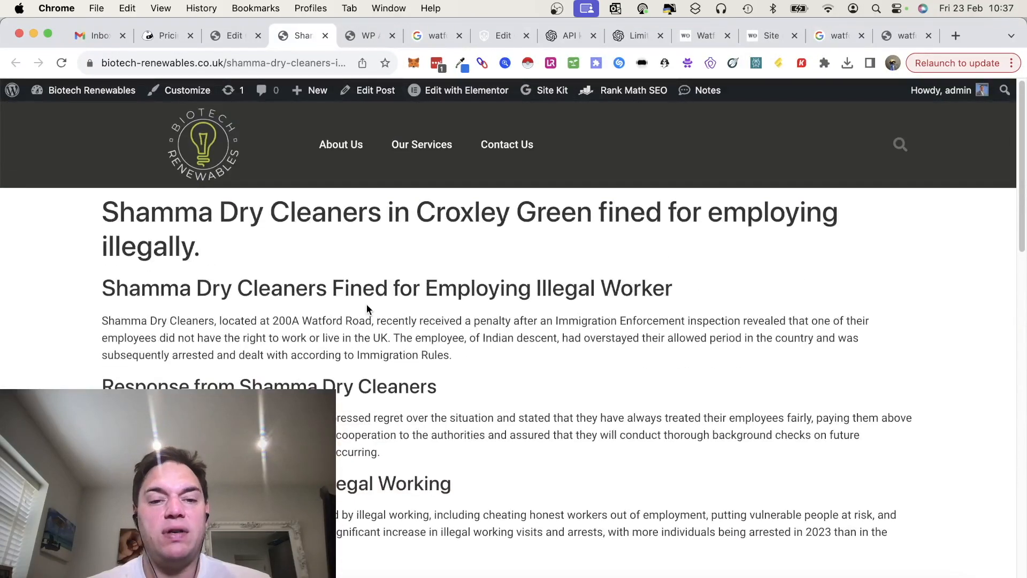
pyautogui.moveTo(301, 320); pyautogui.dragTo(345, 319)
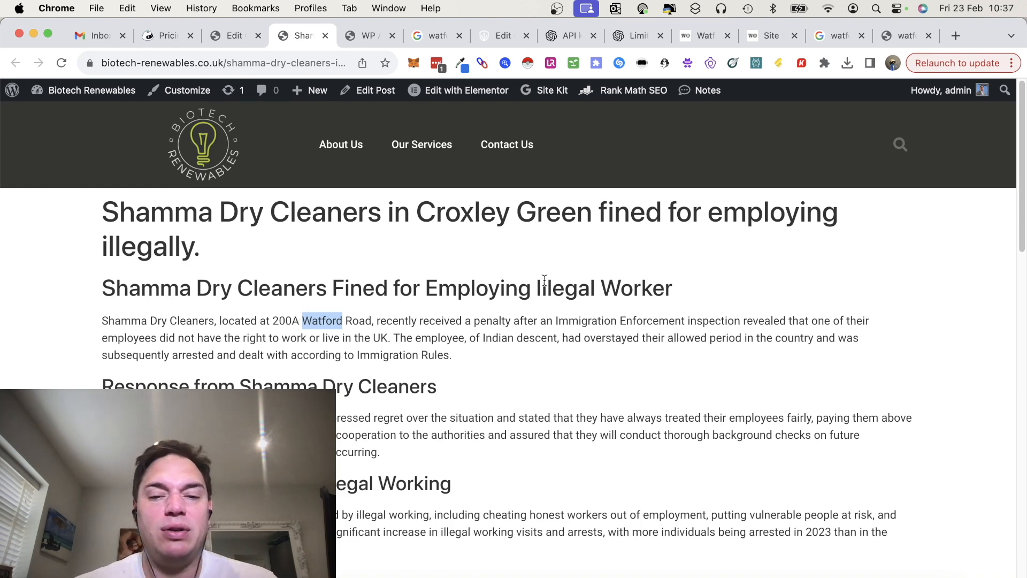
# Reread the generated Shamma Dry Cleaners post down to its summary and highlight the word Watford in the opening paragraph.
pyautogui.click(675, 296)
pyautogui.scroll(-2, 566, 404)
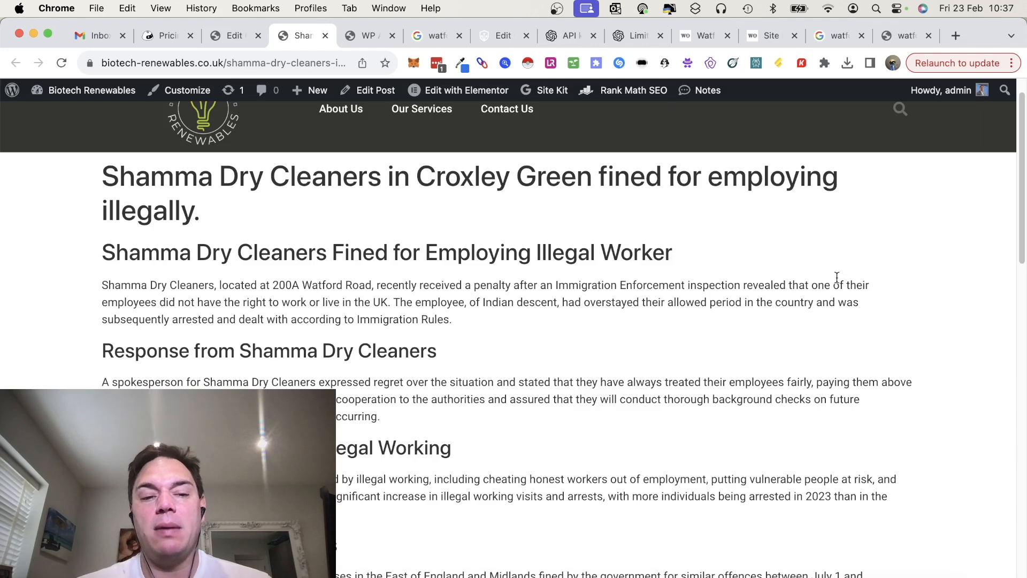
pyautogui.scroll(-6, 837, 277)
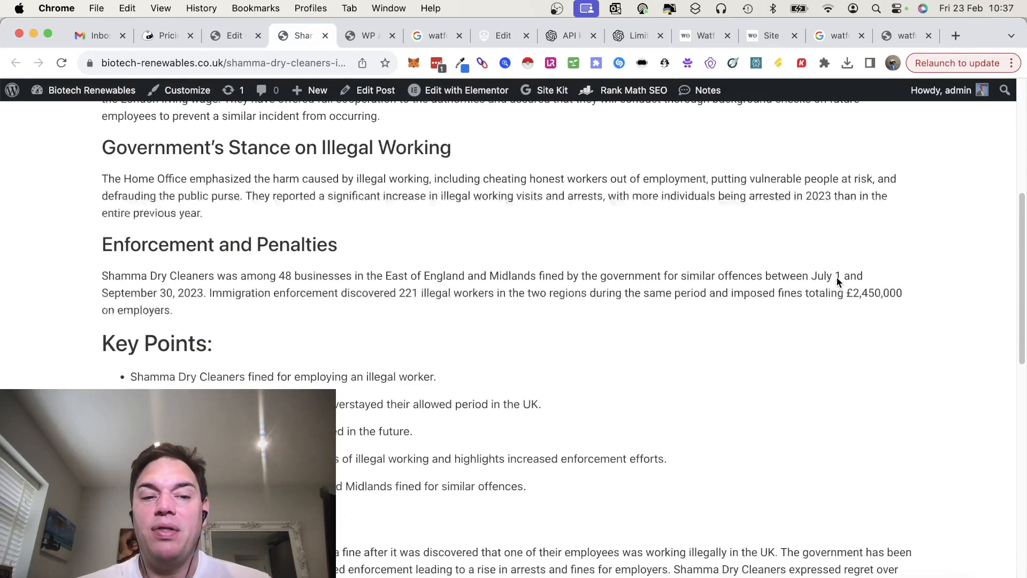
pyautogui.scroll(-2, 836, 276)
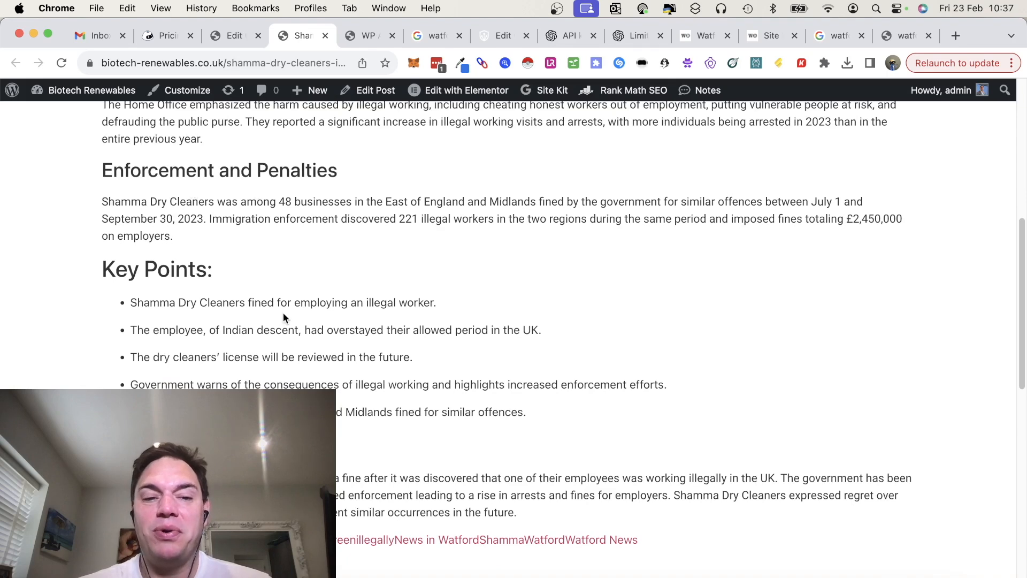
pyautogui.scroll(-2, 284, 313)
pyautogui.scroll(7, 283, 313)
pyautogui.scroll(3, 283, 314)
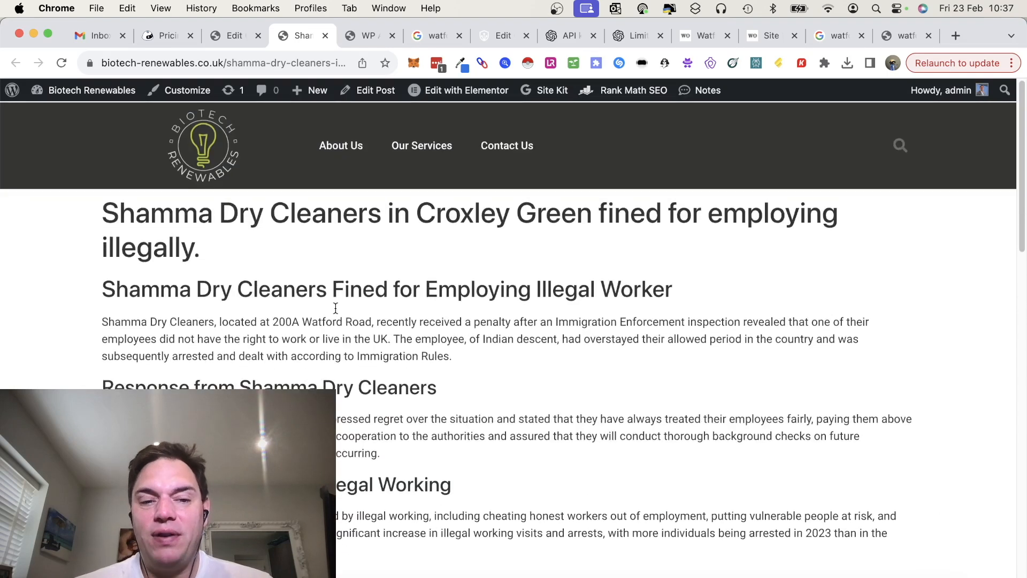
pyautogui.doubleClick(321, 319)
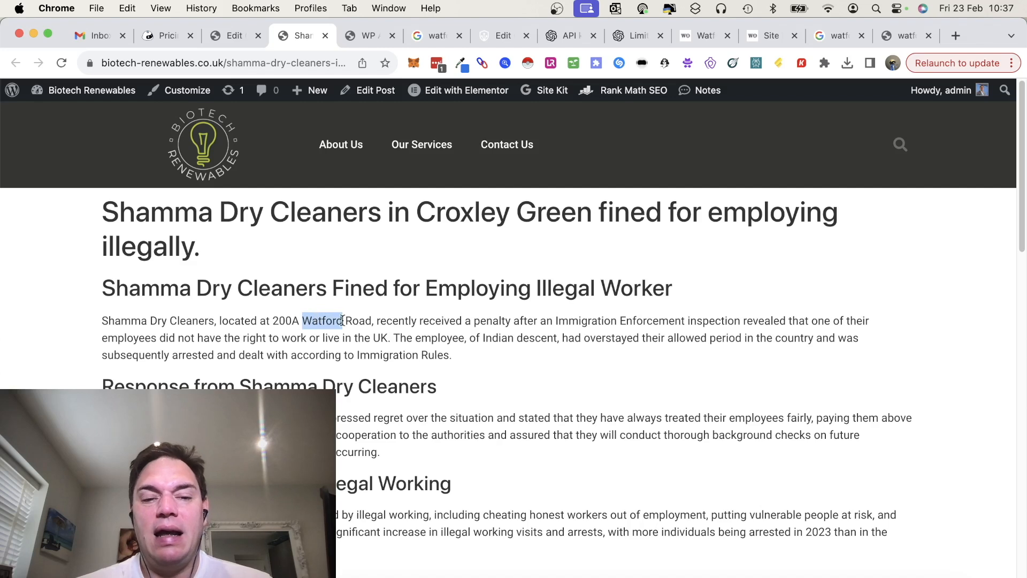
pyautogui.click(311, 324)
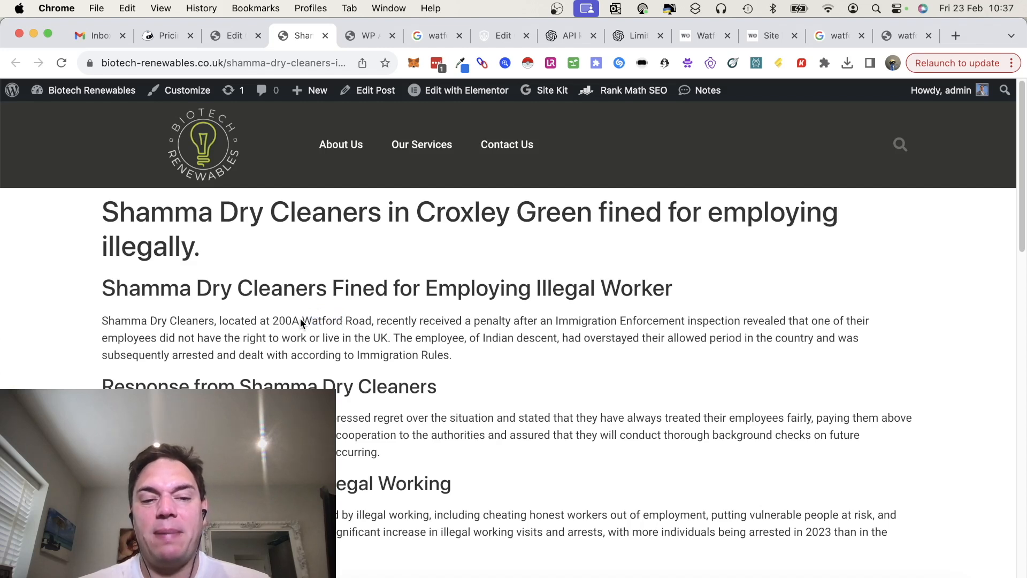
pyautogui.moveTo(300, 321); pyautogui.dragTo(343, 321)
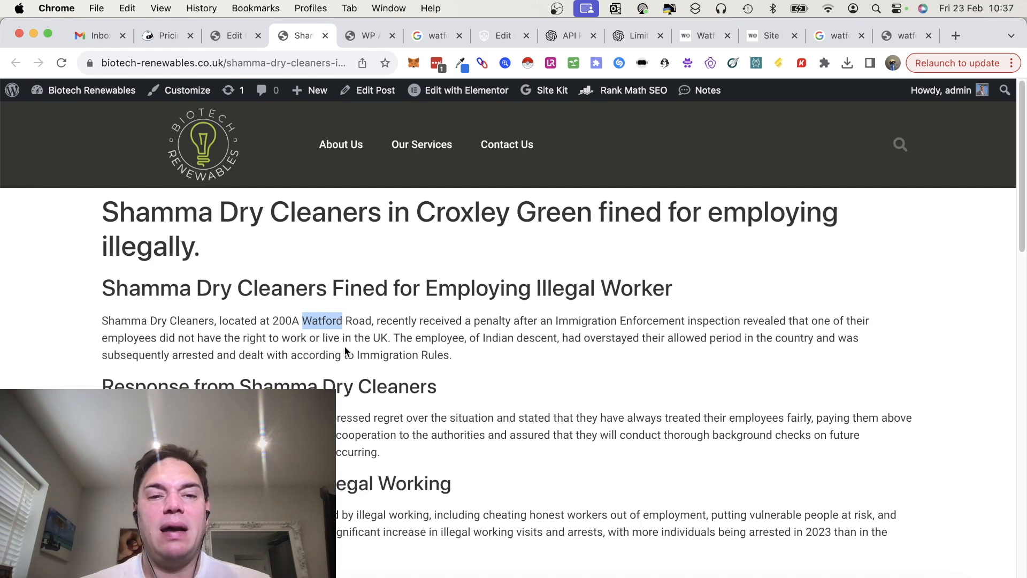
# Go to the site's WordPress dashboard and open the list of post categories.
pyautogui.moveTo(88, 94)
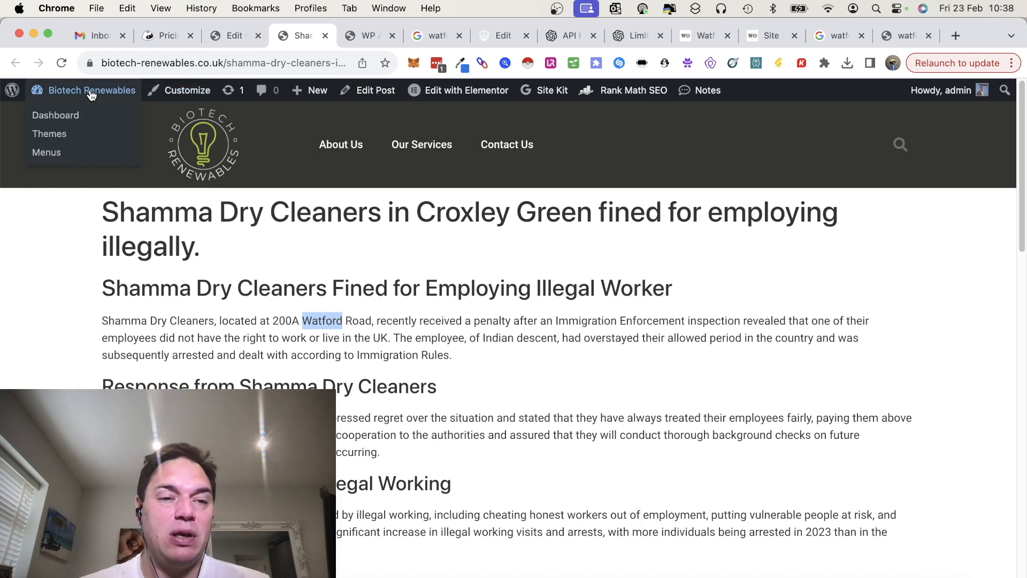
pyautogui.click(75, 118)
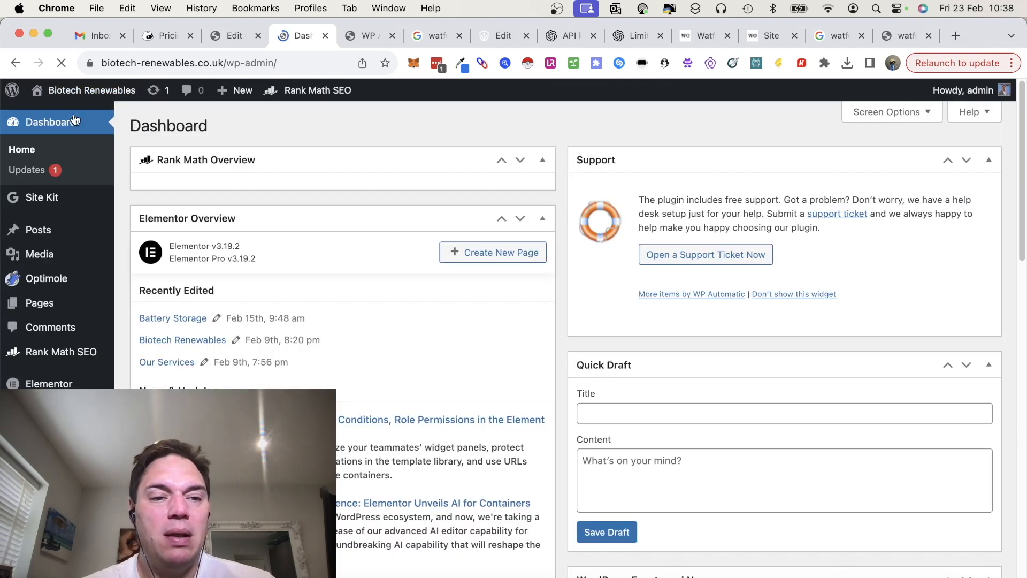
pyautogui.click(56, 303)
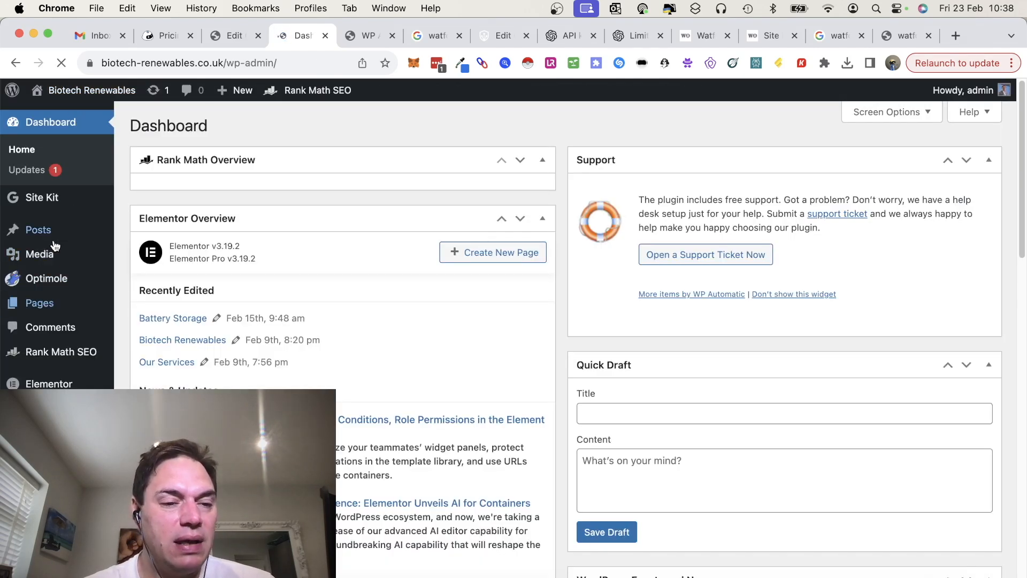
pyautogui.scroll(-1, 57, 338)
pyautogui.scroll(-3, 57, 338)
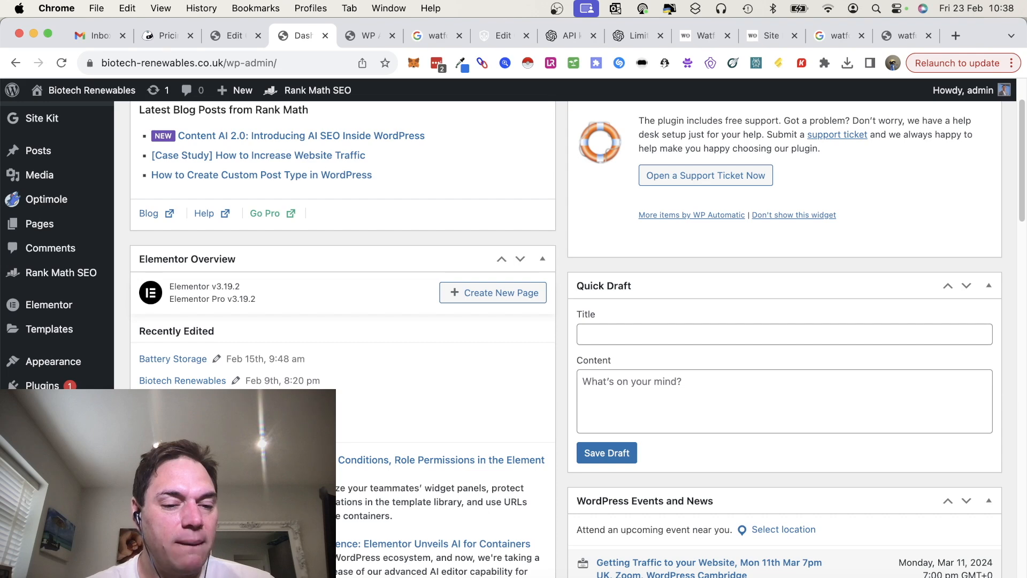
pyautogui.scroll(2, 57, 321)
pyautogui.moveTo(52, 195)
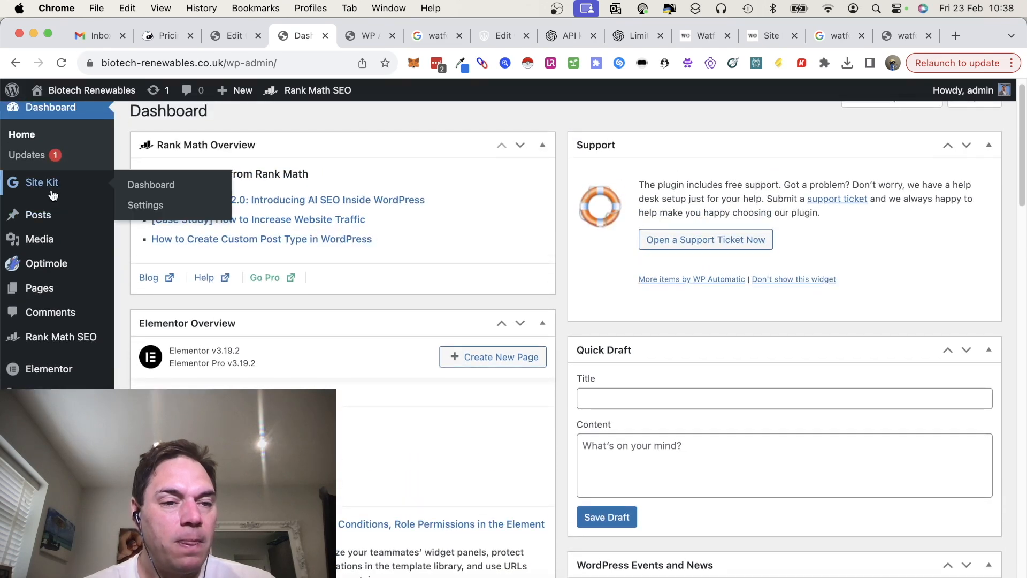
pyautogui.moveTo(51, 216)
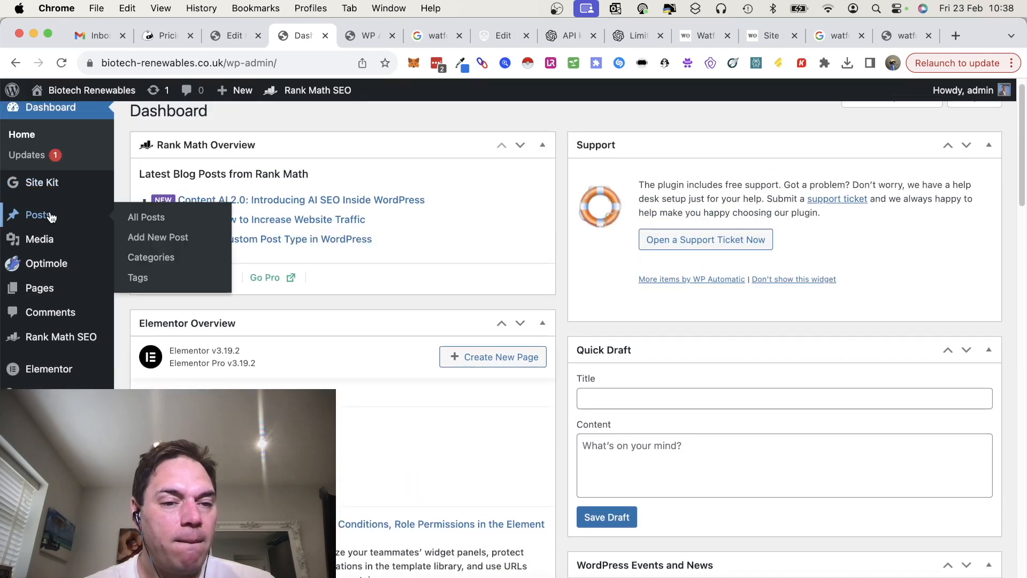
pyautogui.click(148, 262)
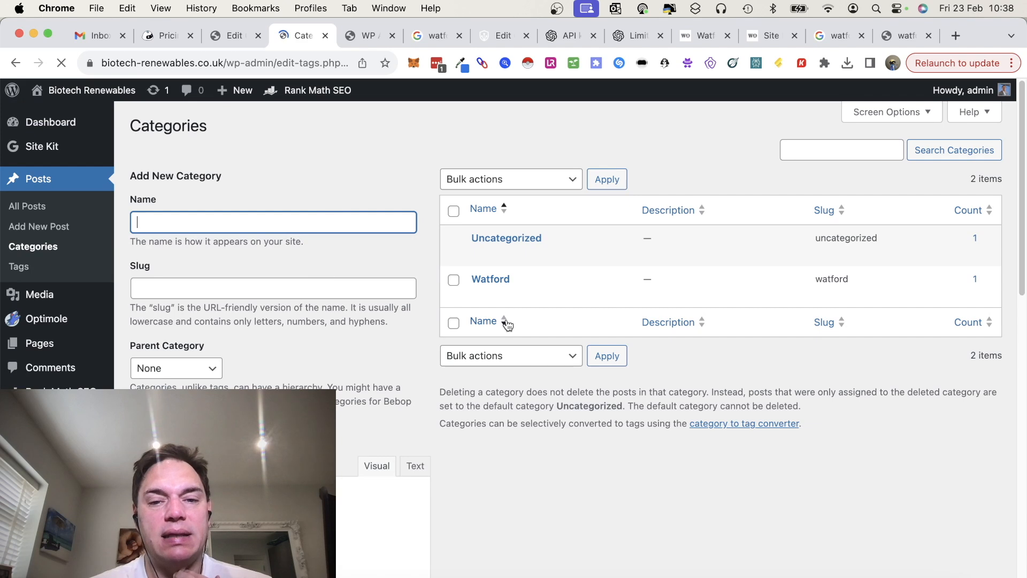
# View the Watford category's public archive page and look over its post listing, featured image and excerpt.
pyautogui.moveTo(527, 295)
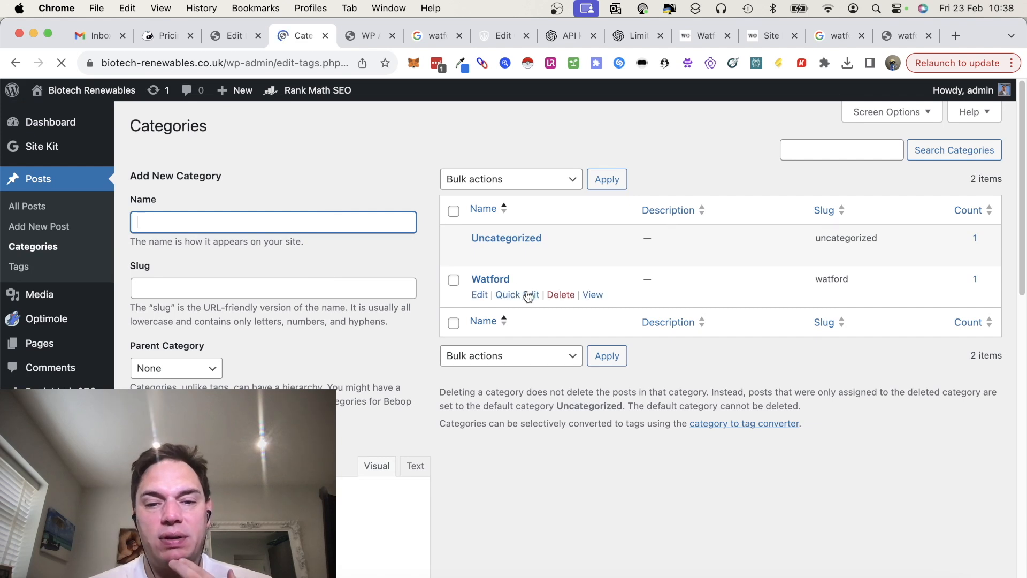
pyautogui.click(592, 295)
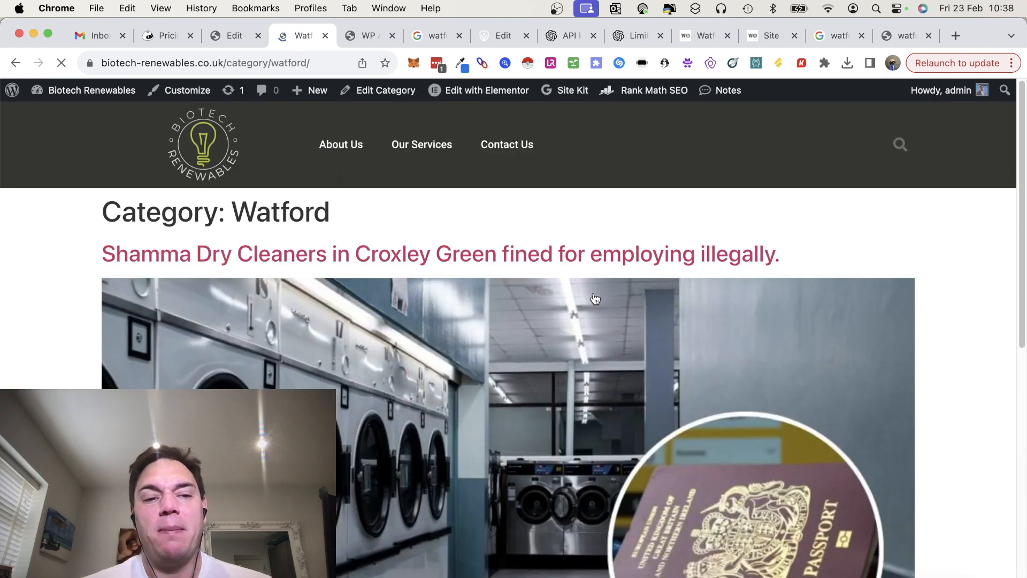
pyautogui.scroll(-3, 841, 412)
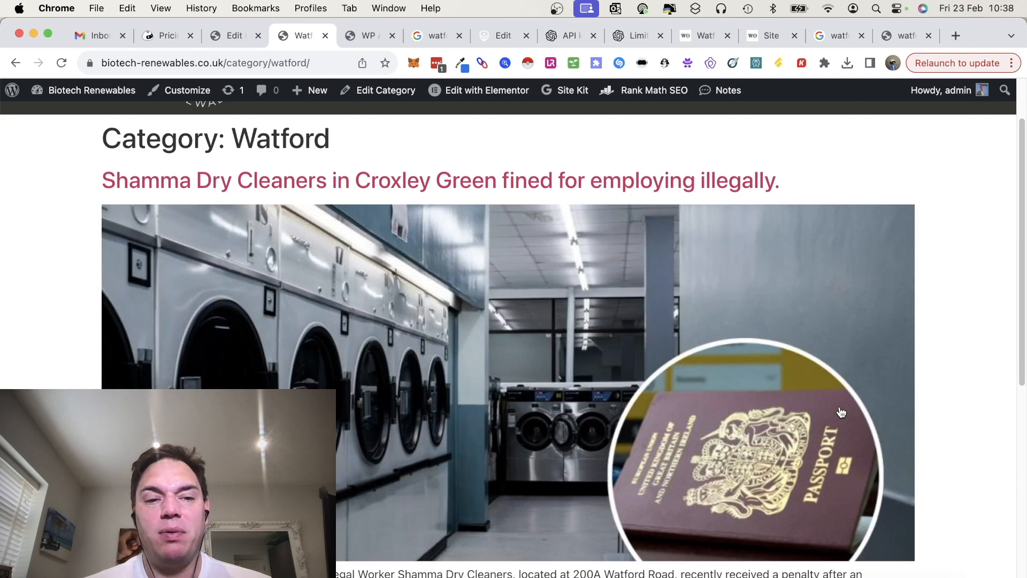
pyautogui.scroll(-10, 840, 411)
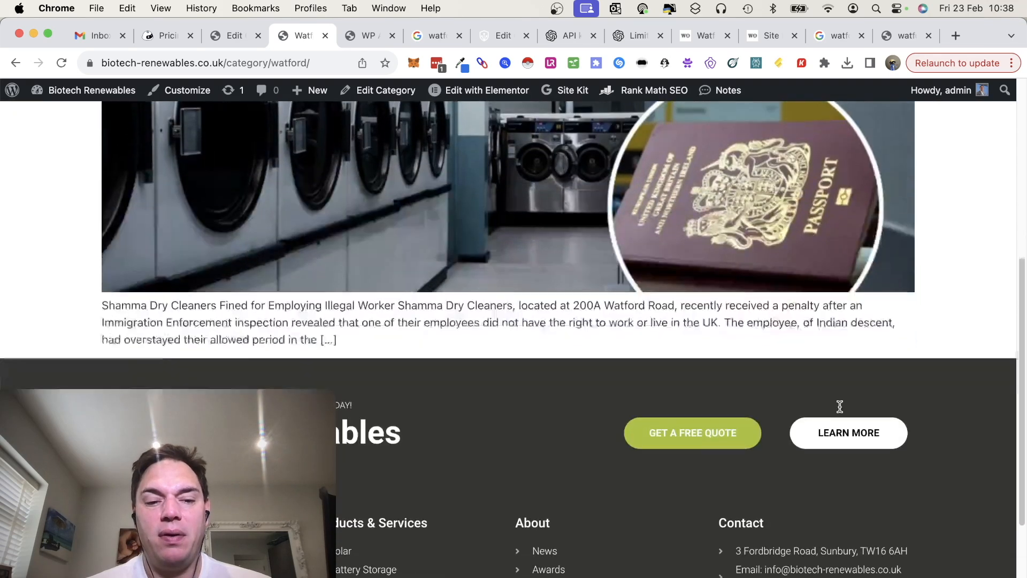
pyautogui.scroll(10, 839, 407)
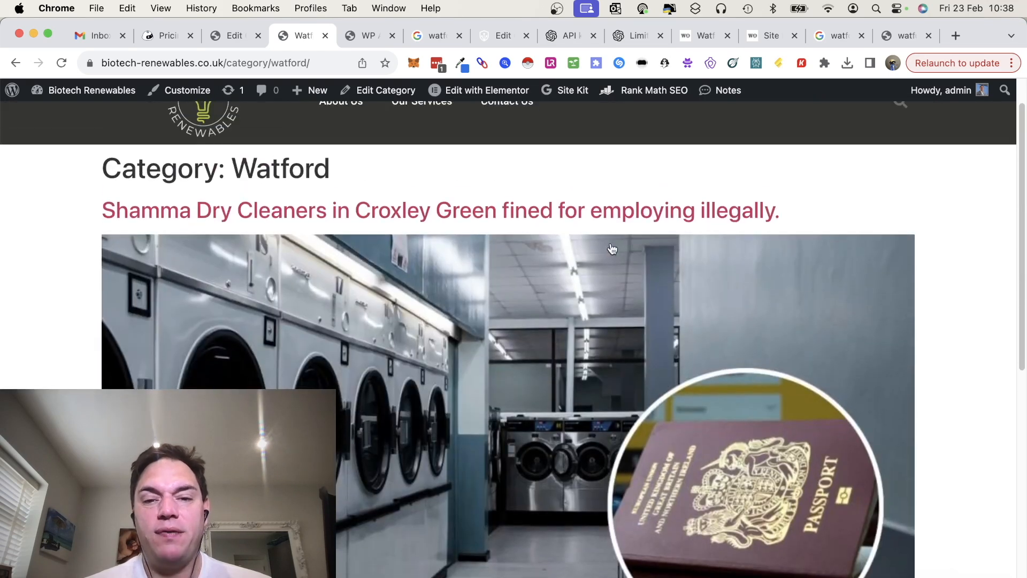
# Open the Shamma Dry Cleaners post from the Watford archive and check its key points, summary and tags.
pyautogui.click(566, 216)
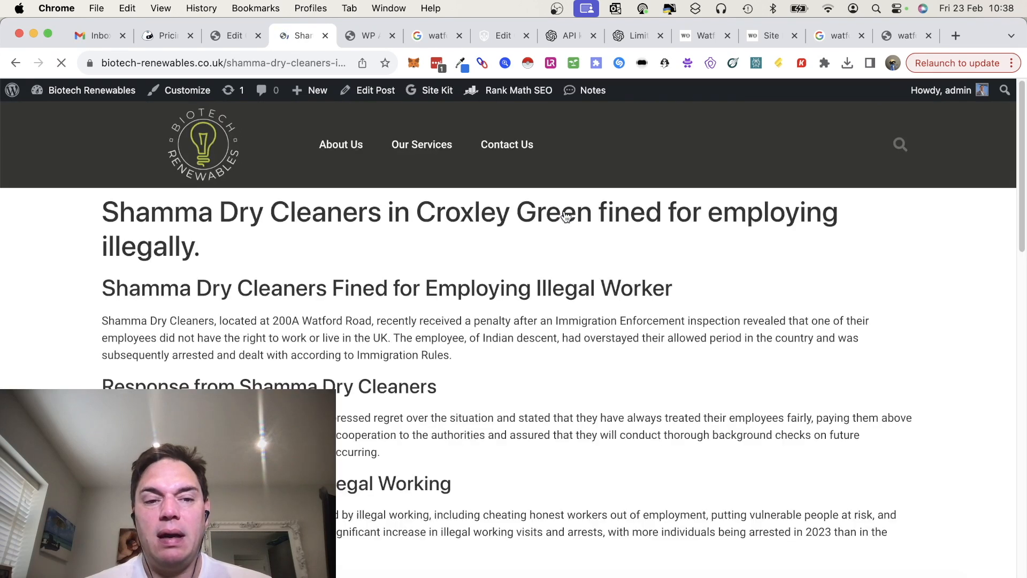
pyautogui.scroll(-15, 628, 405)
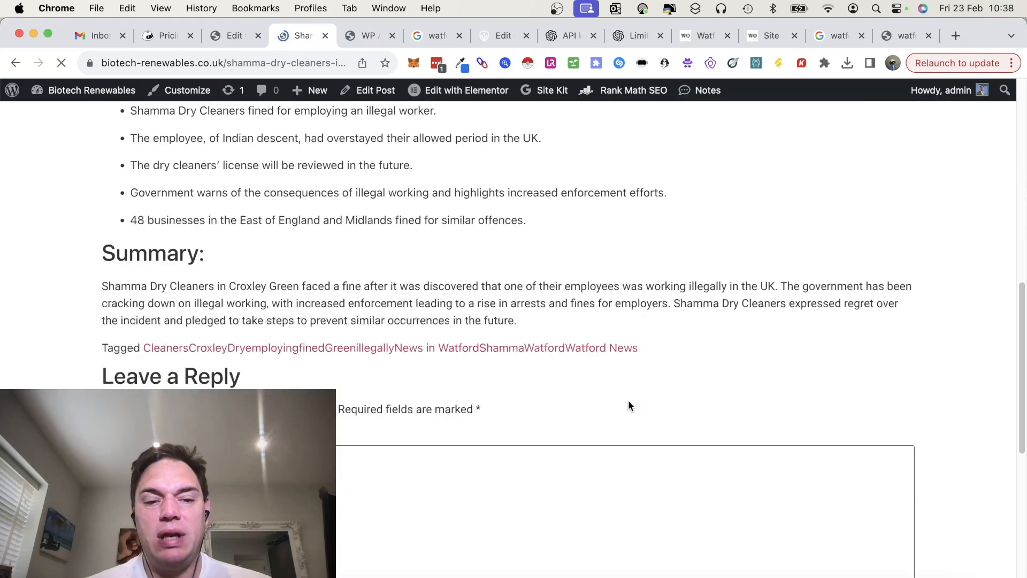
pyautogui.scroll(15, 629, 400)
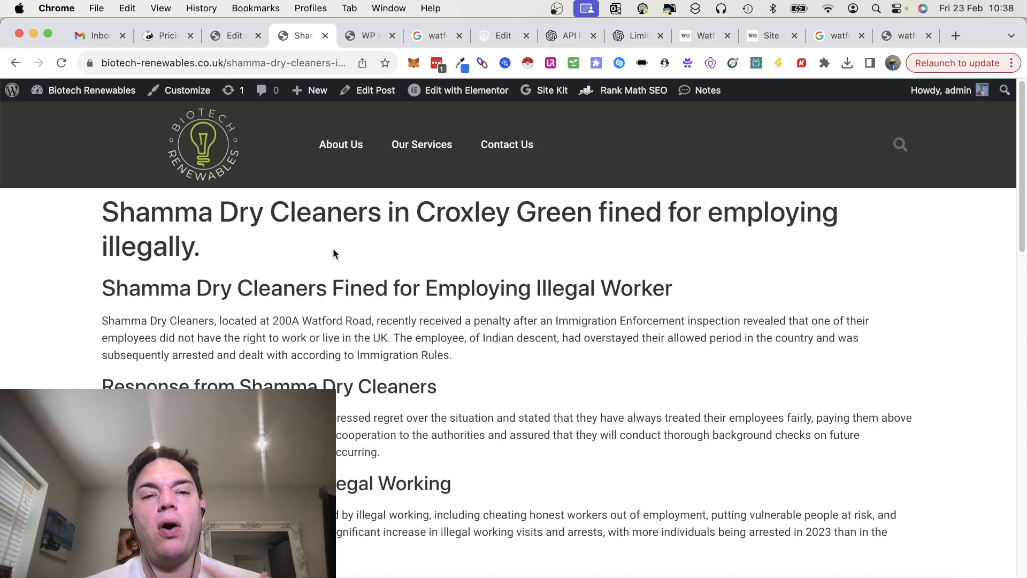
# Search for the IFTTT login in a new browser tab and open its sign-in page.
pyautogui.click(229, 37)
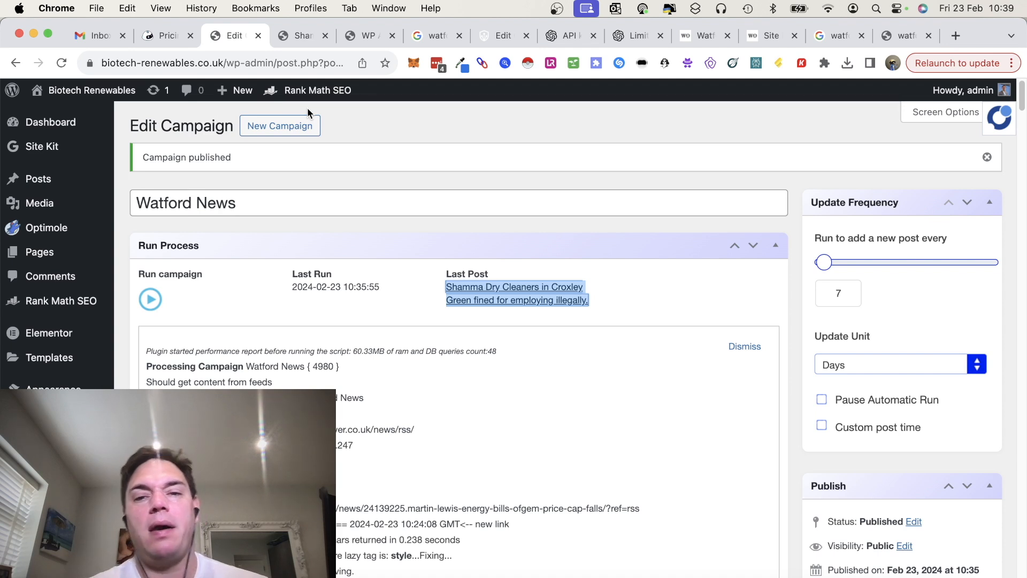
pyautogui.click(956, 37)
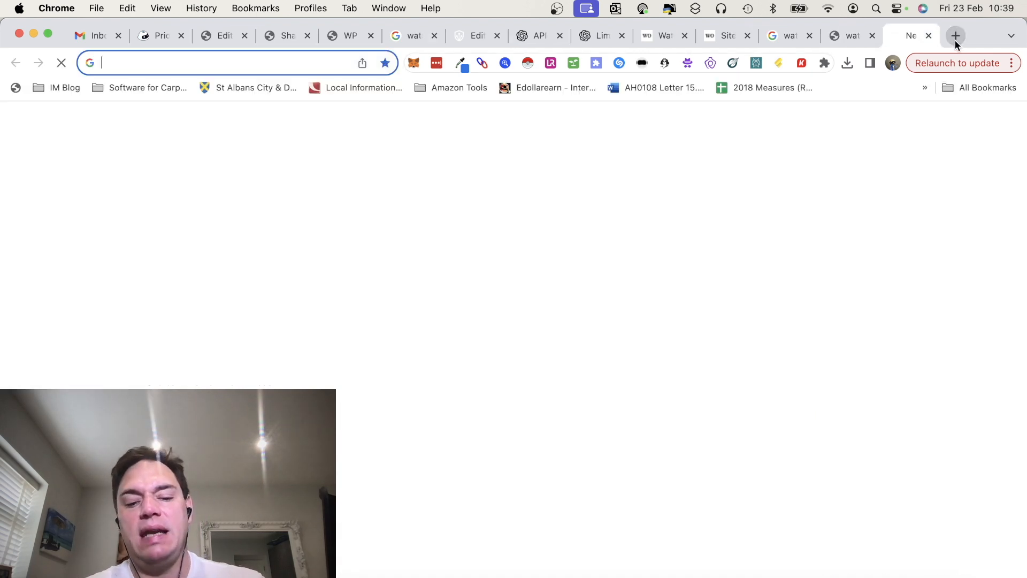
pyautogui.write('ifttt')
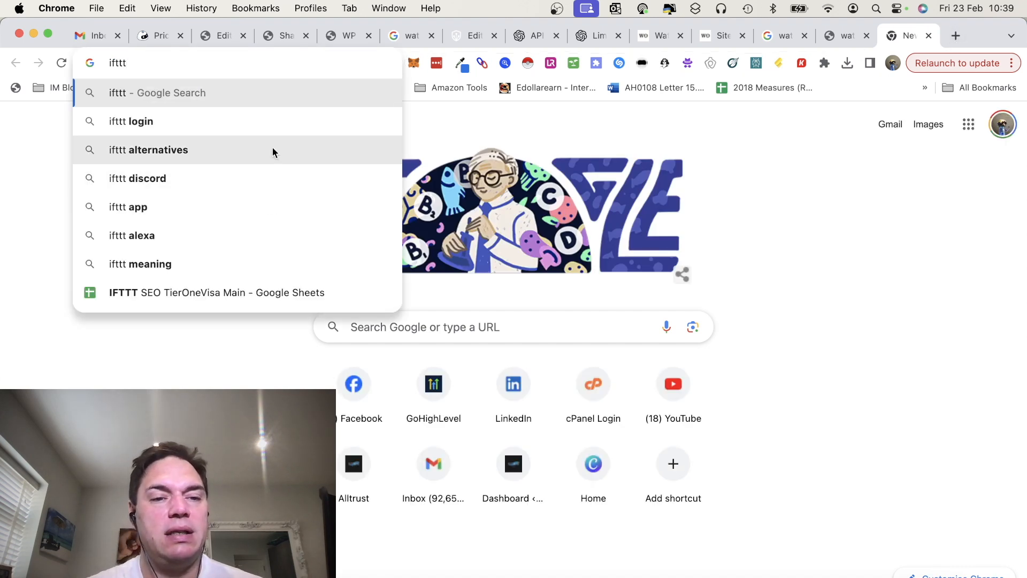
pyautogui.click(258, 121)
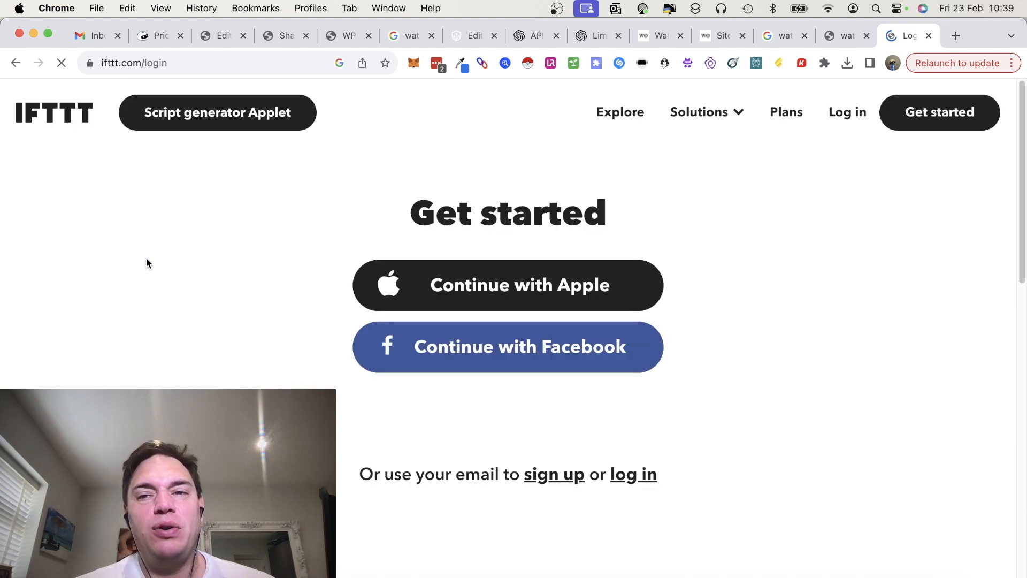
# Log in to IFTTT with the saved account e-mail and password, and save the password in the browser.
pyautogui.click(846, 114)
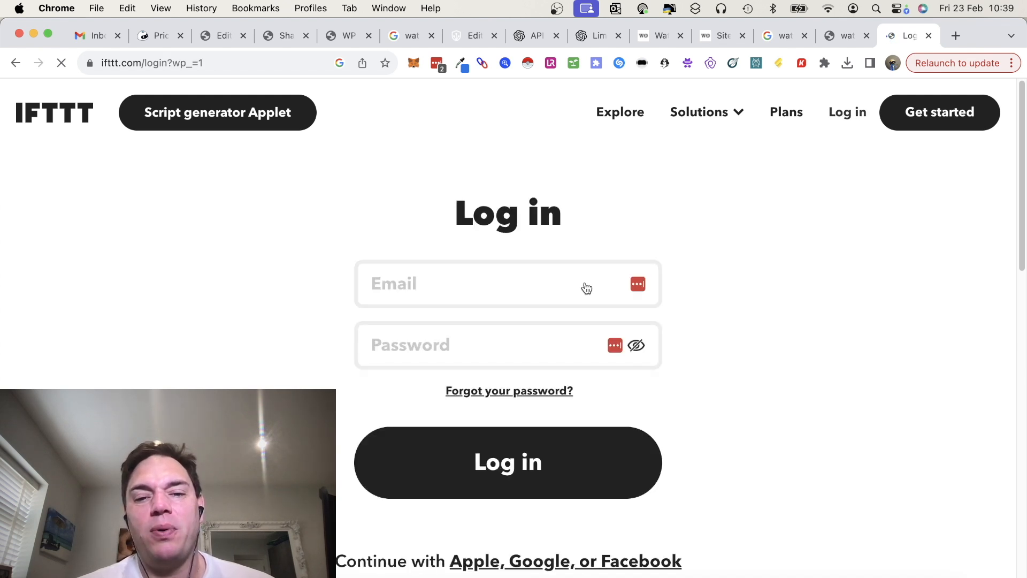
pyautogui.click(593, 284)
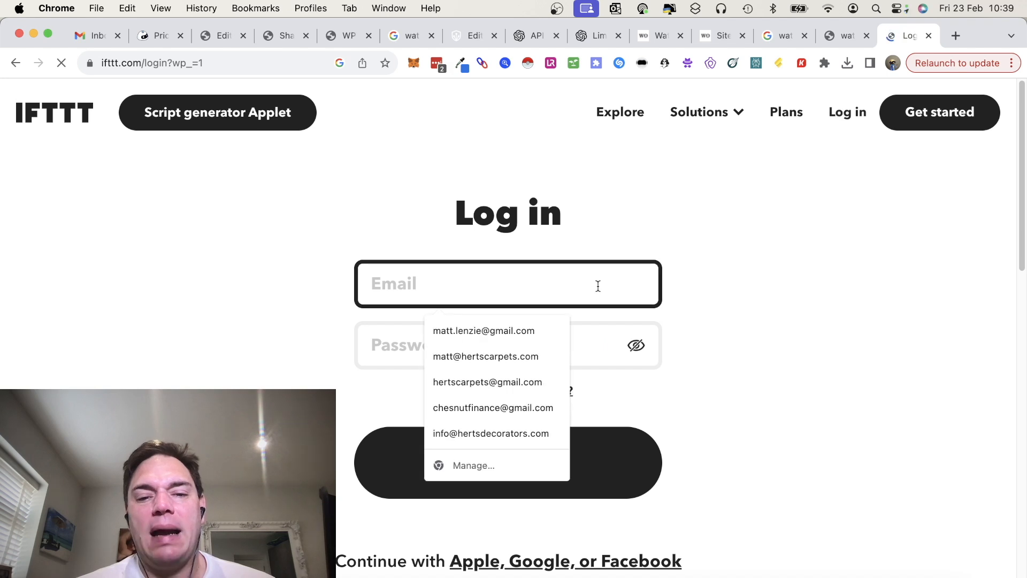
pyautogui.click(487, 381)
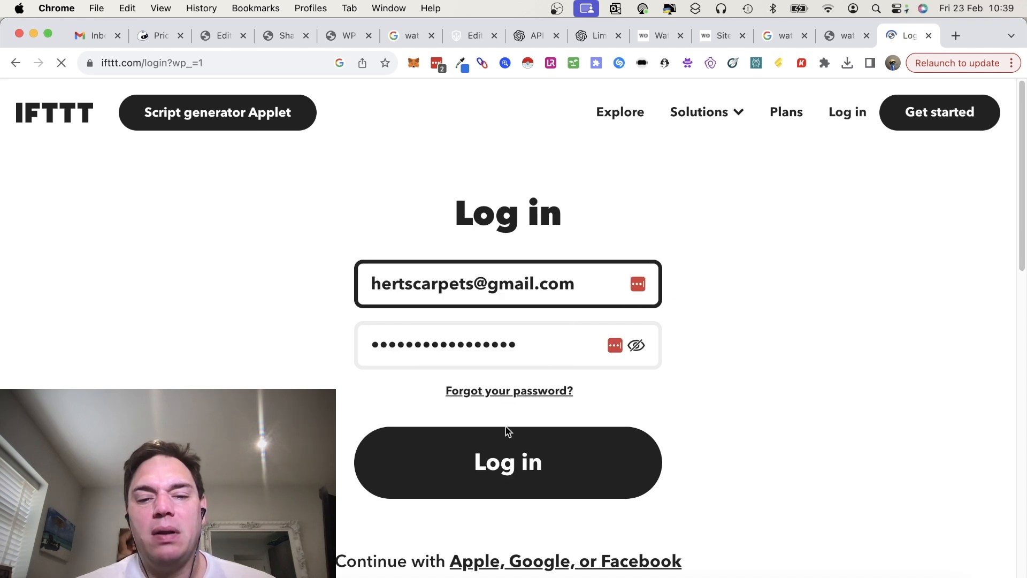
pyautogui.click(511, 469)
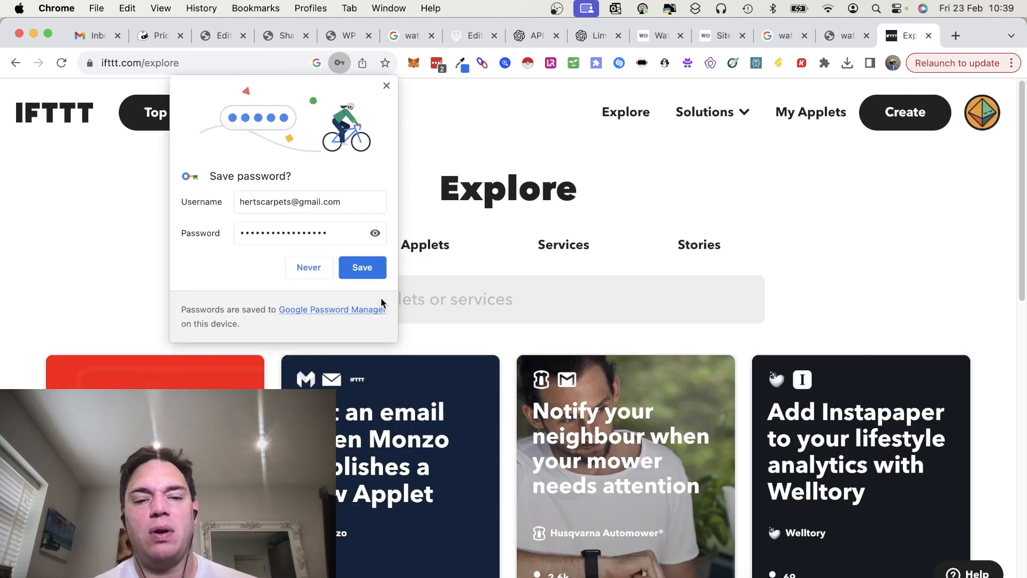
pyautogui.click(377, 267)
# Create a new IFTTT applet and choose the RSS Feed service's "New feed item" trigger for its If This part.
pyautogui.click(919, 118)
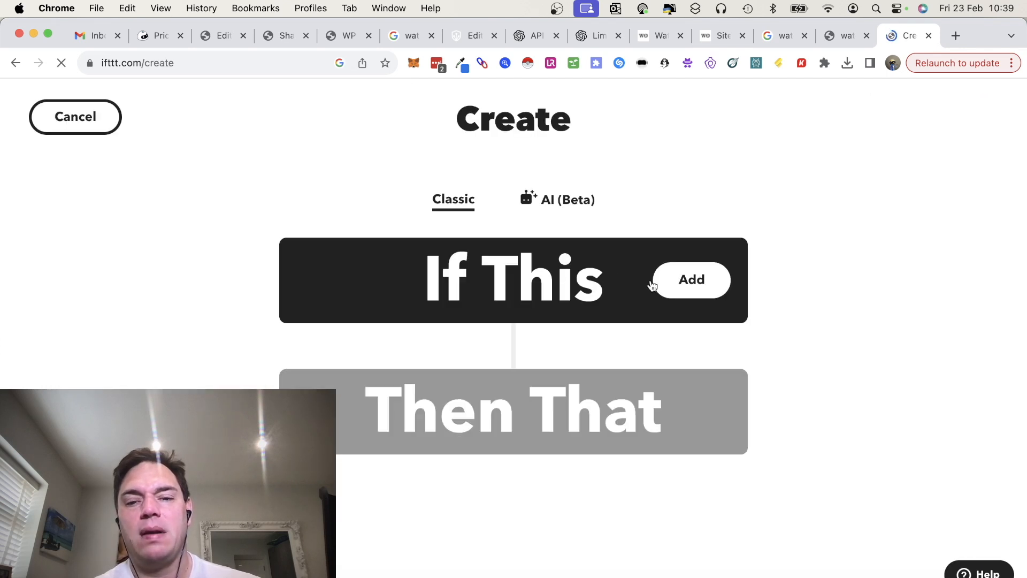
pyautogui.click(688, 283)
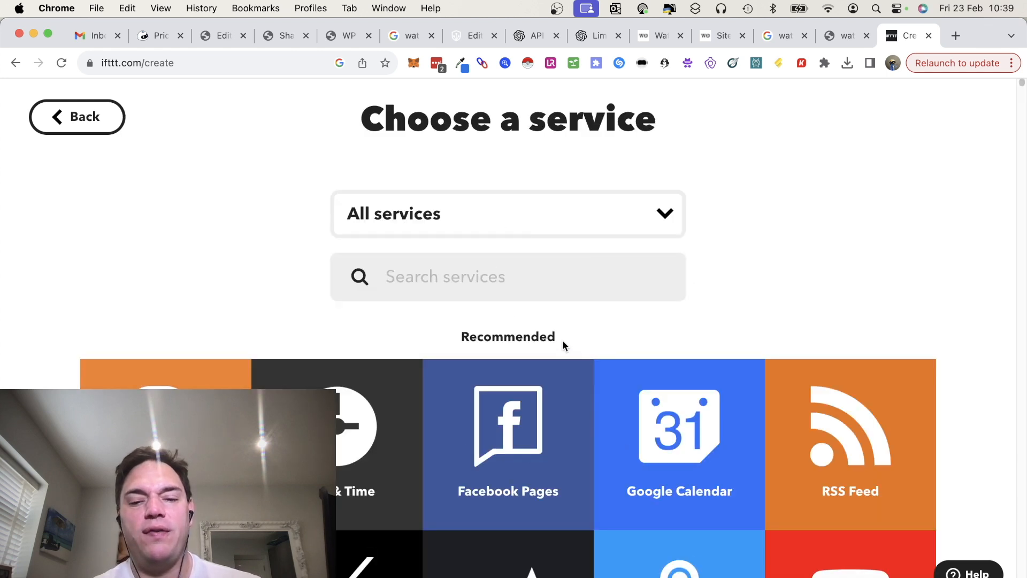
pyautogui.click(866, 461)
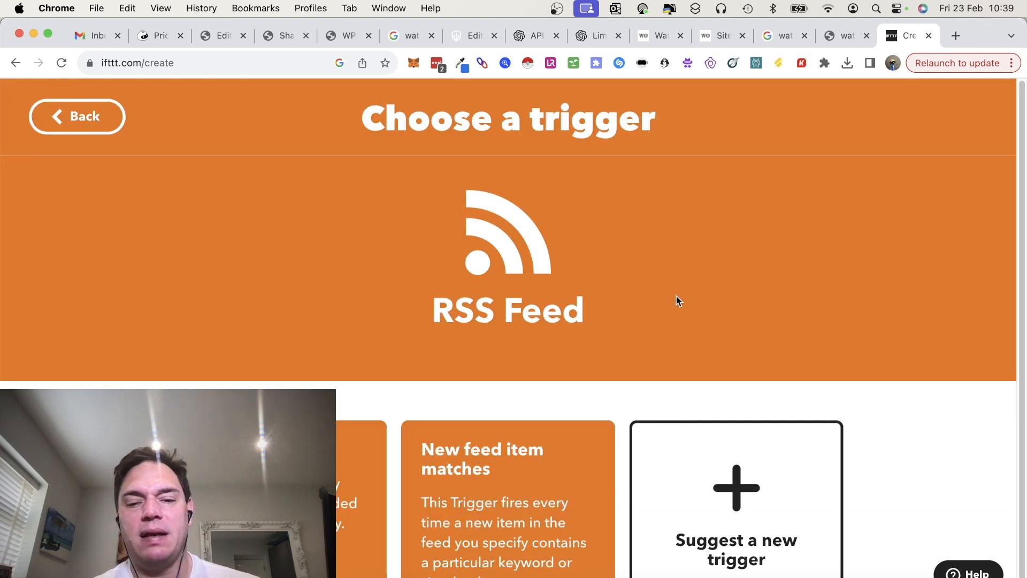
pyautogui.scroll(-1, 612, 339)
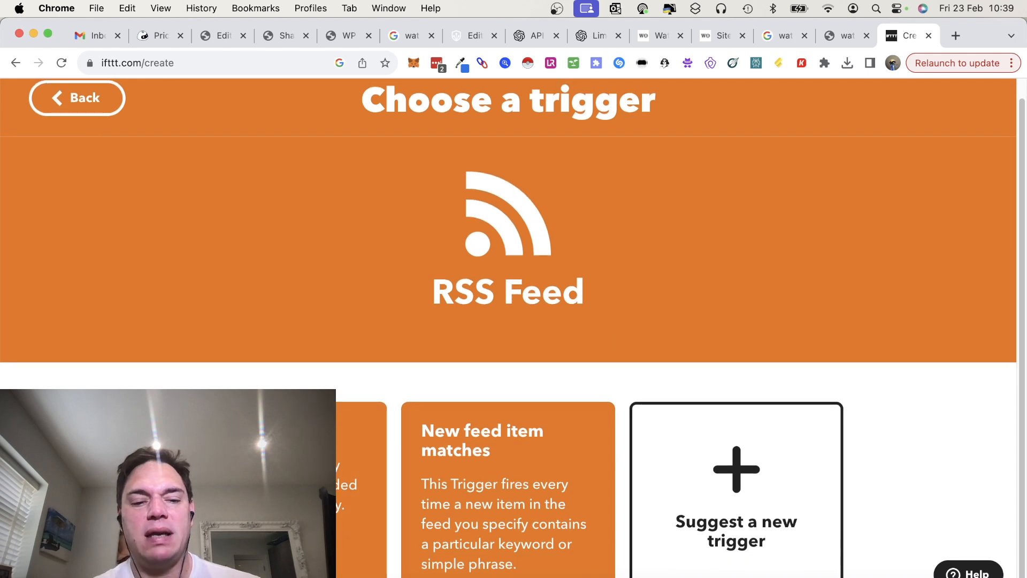
pyautogui.click(364, 455)
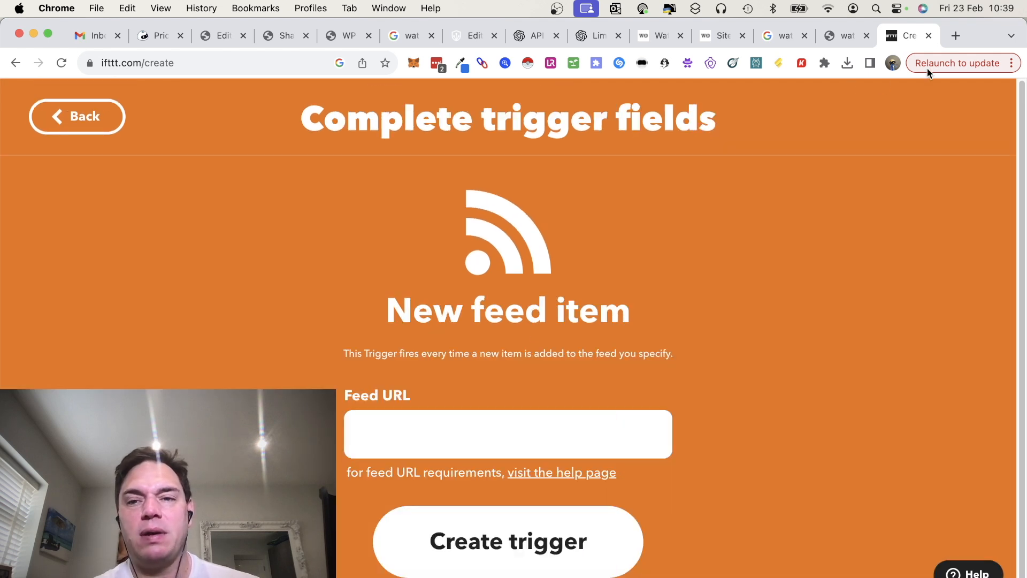
# Try to open the Biotech Renewables site's feed in a new browser tab at biotech-renewables.co.uk/feed.xml.
pyautogui.click(956, 35)
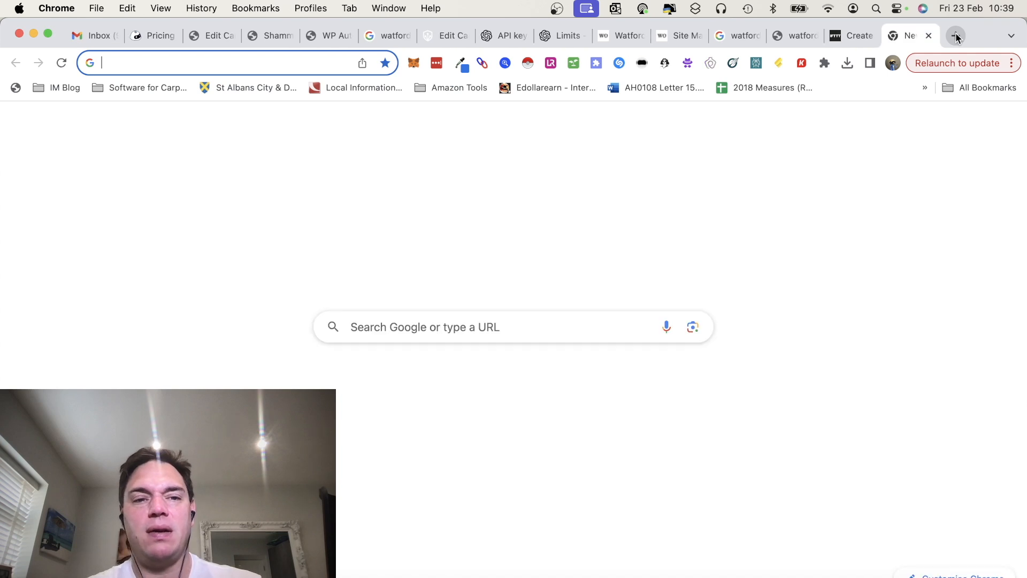
pyautogui.write('biotech-renewables.co.uk/wp-admin/')
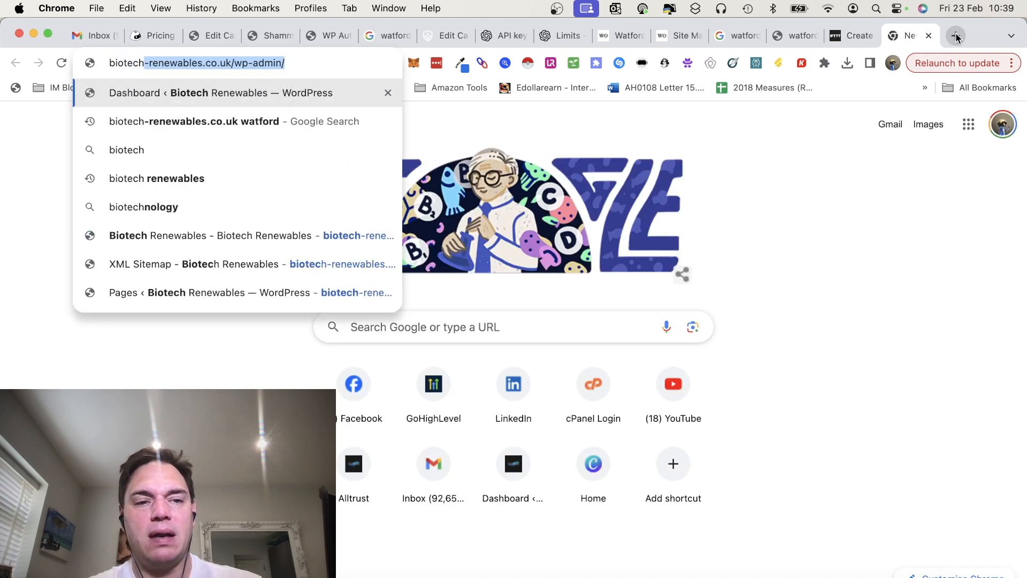
pyautogui.press('Right')
pyautogui.press('BackSpace')
pyautogui.press('BackSpace')
pyautogui.press('BackSpace')
pyautogui.press('BackSpace')
pyautogui.press('BackSpace')
pyautogui.press('BackSpace')
pyautogui.press('BackSpace')
pyautogui.press('BackSpace')
pyautogui.press('BackSpace')
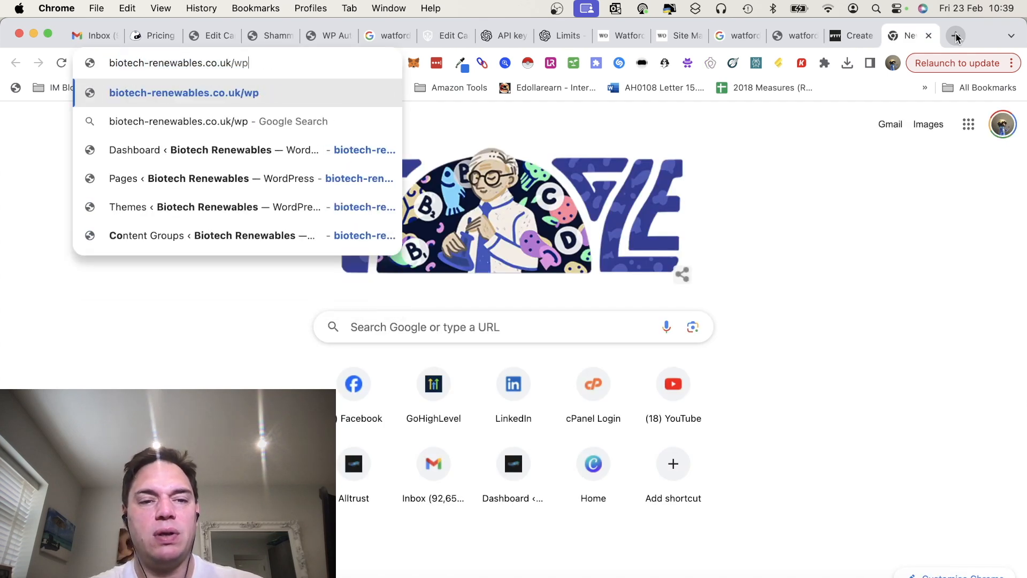
pyautogui.write('fee')
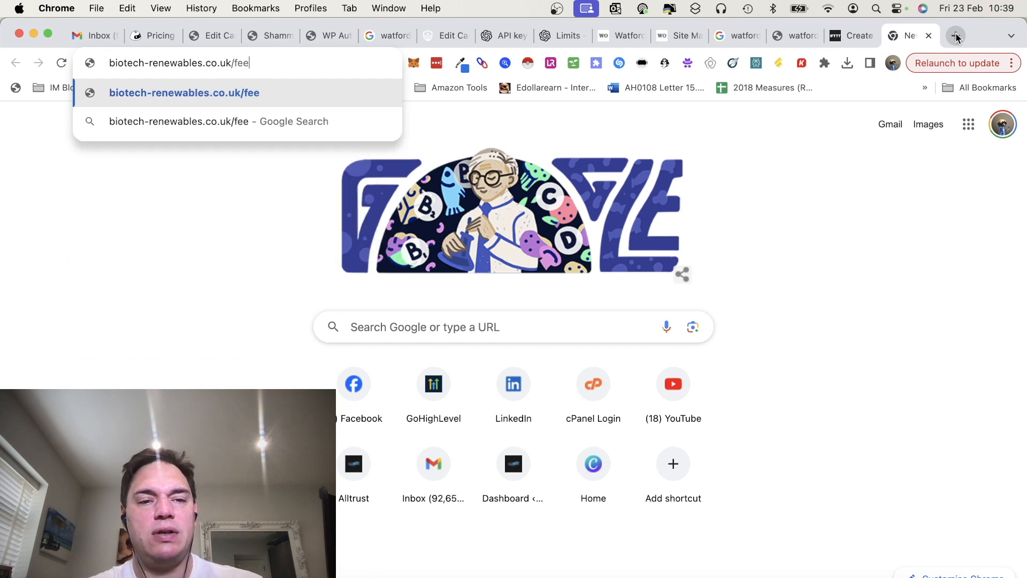
pyautogui.write('d.xml')
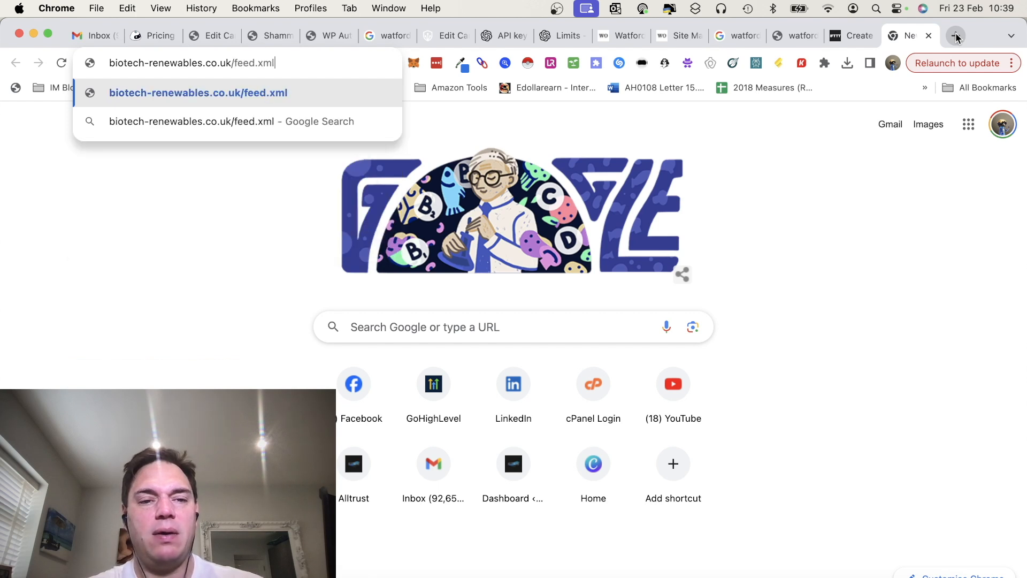
pyautogui.press('Return')
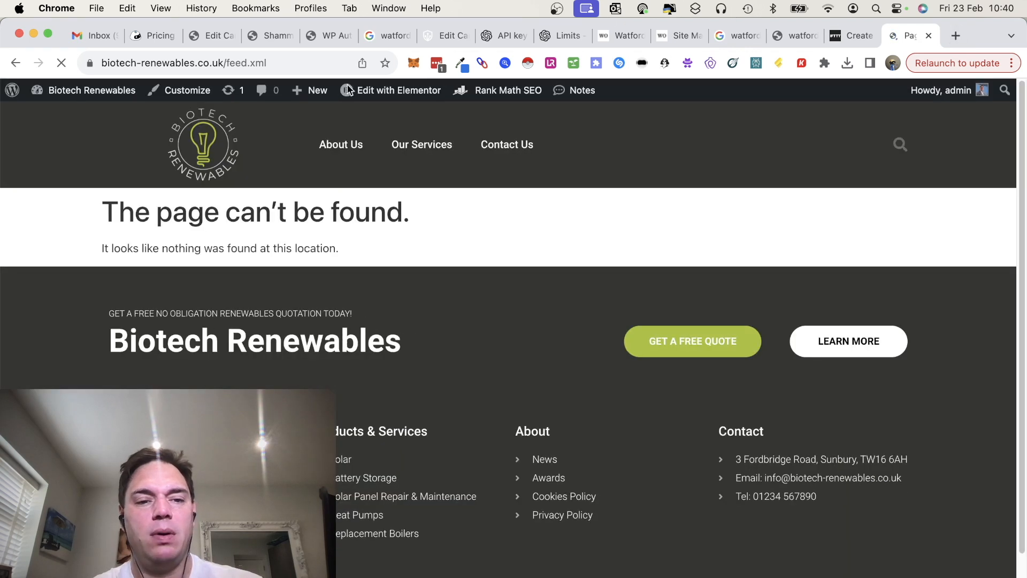
# Try the address biotech-renewables.co.uk/rssfeed.xml for the site's RSS feed instead.
pyautogui.click(290, 63)
pyautogui.press('Right')
pyautogui.press('BackSpace')
pyautogui.press('BackSpace')
pyautogui.press('BackSpace')
pyautogui.press('BackSpace')
pyautogui.press('BackSpace')
pyautogui.press('BackSpace')
pyautogui.press('BackSpace')
pyautogui.press('BackSpace')
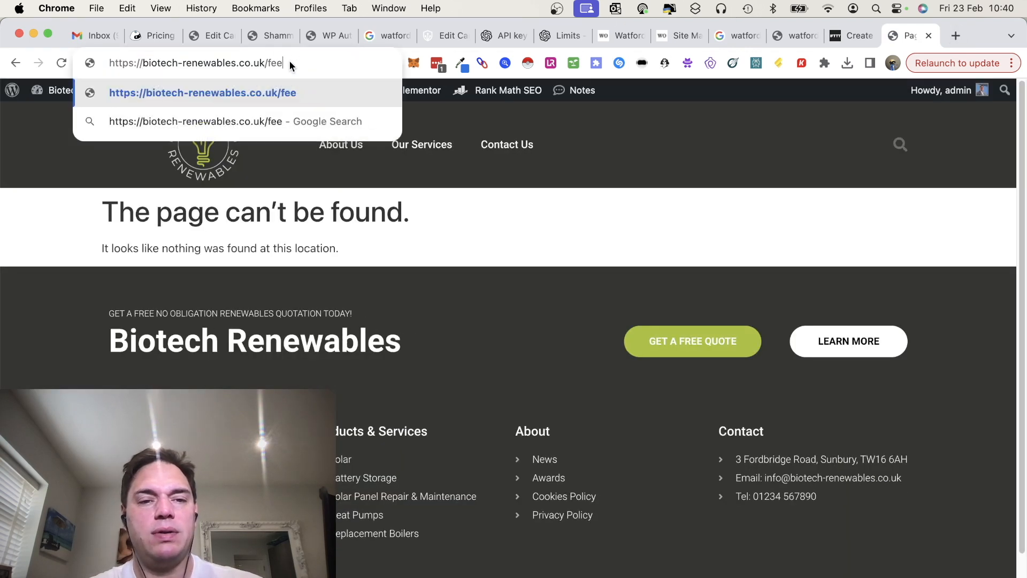
pyautogui.write('rss')
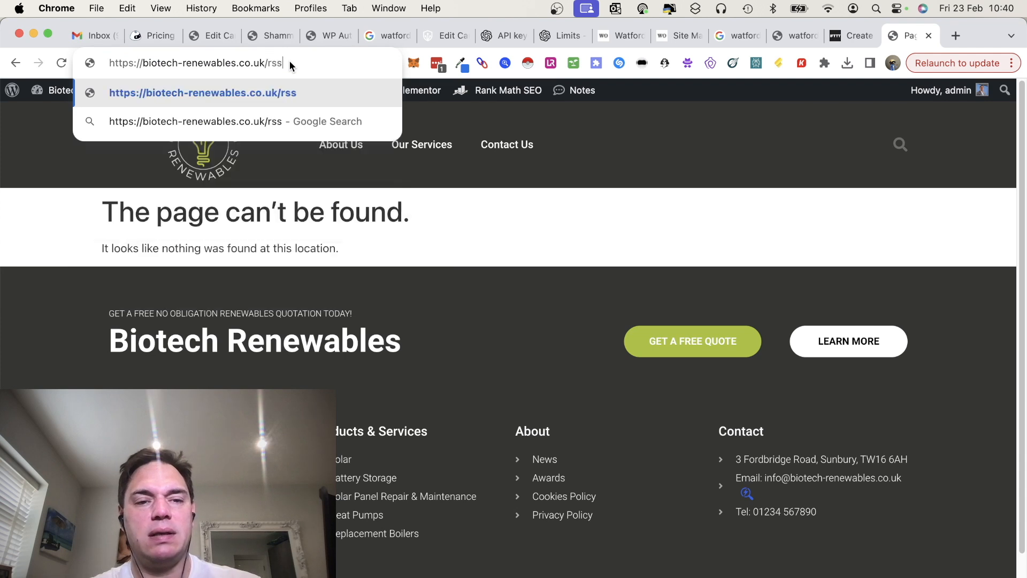
pyautogui.write('feed.xml')
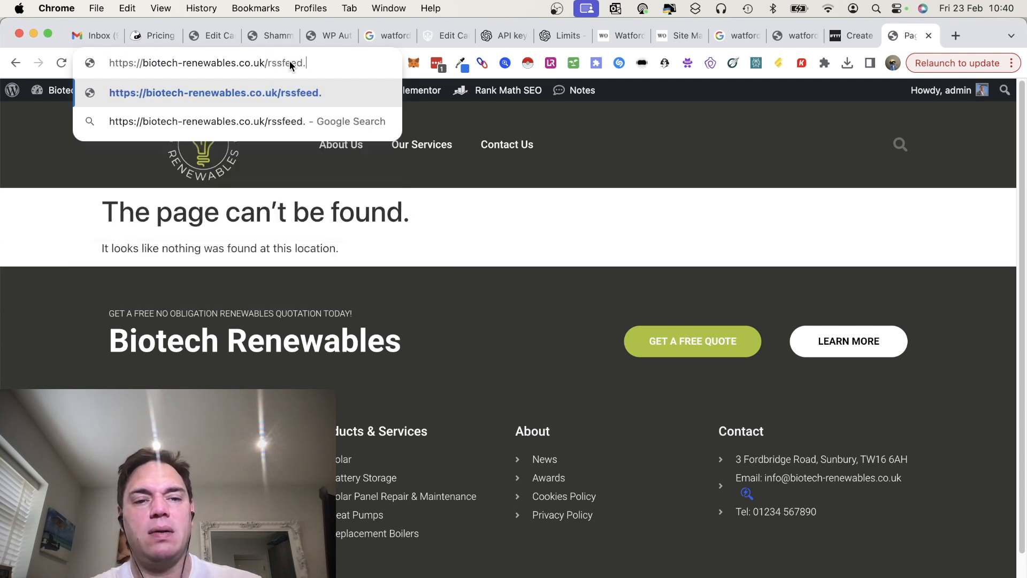
pyautogui.press('Return')
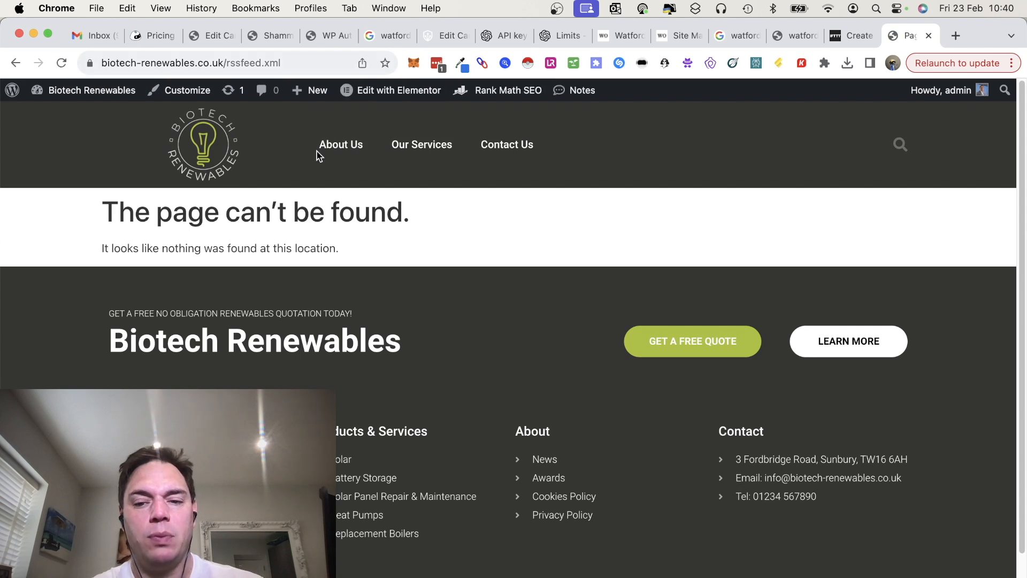
# Open the Biotech Renewables WordPress dashboard and look through the Rank Math SEO modules for a feed option.
pyautogui.click(224, 62)
pyautogui.click(99, 93)
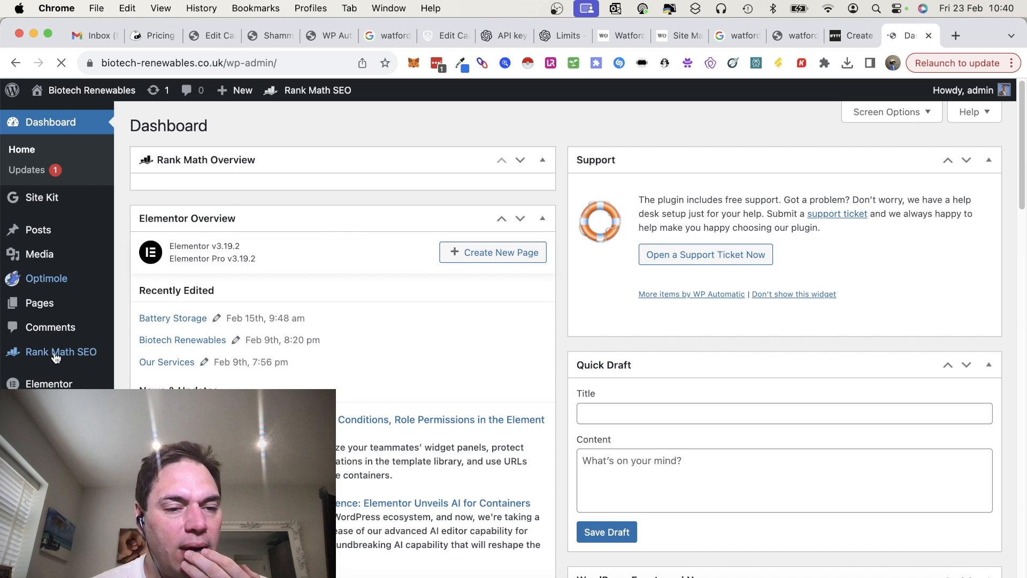
pyautogui.moveTo(56, 356)
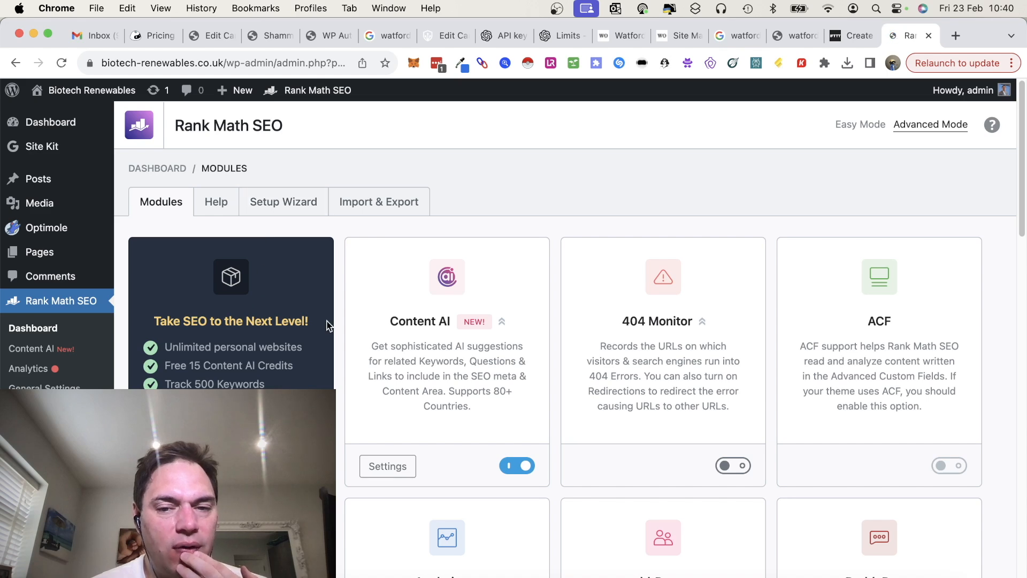
pyautogui.scroll(-10, 328, 325)
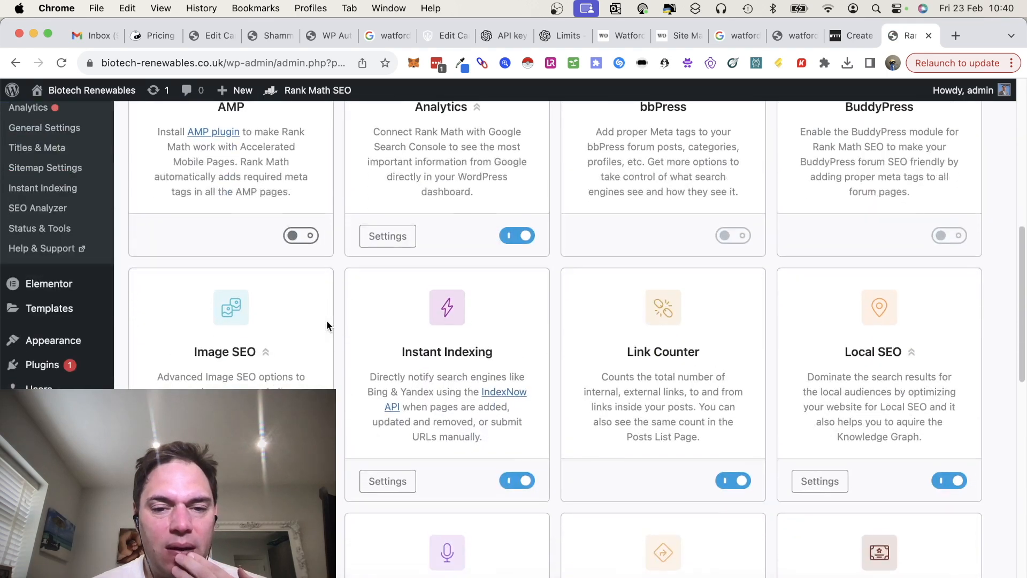
pyautogui.scroll(-3, 327, 325)
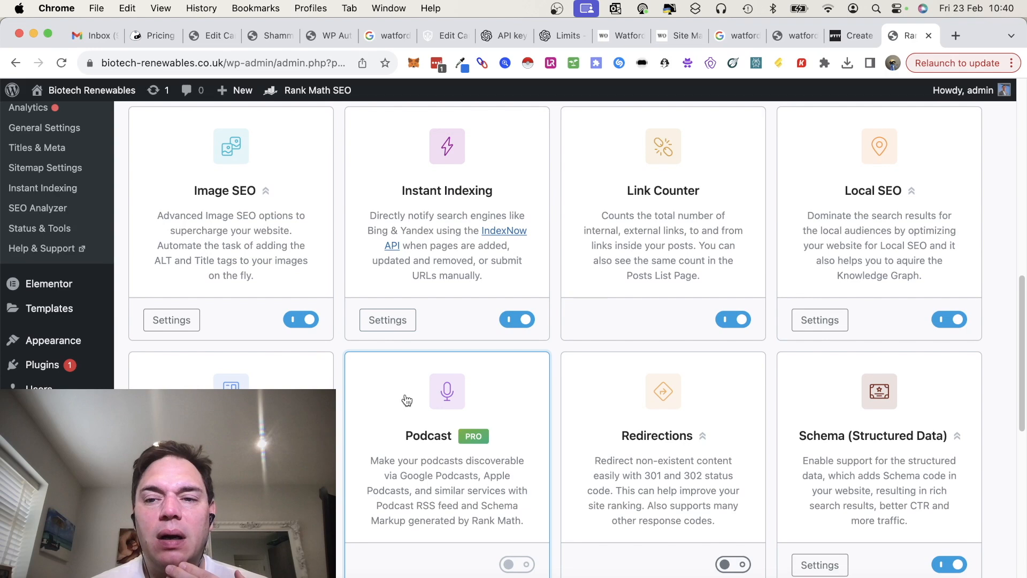
pyautogui.scroll(-2, 401, 419)
pyautogui.scroll(-4, 401, 419)
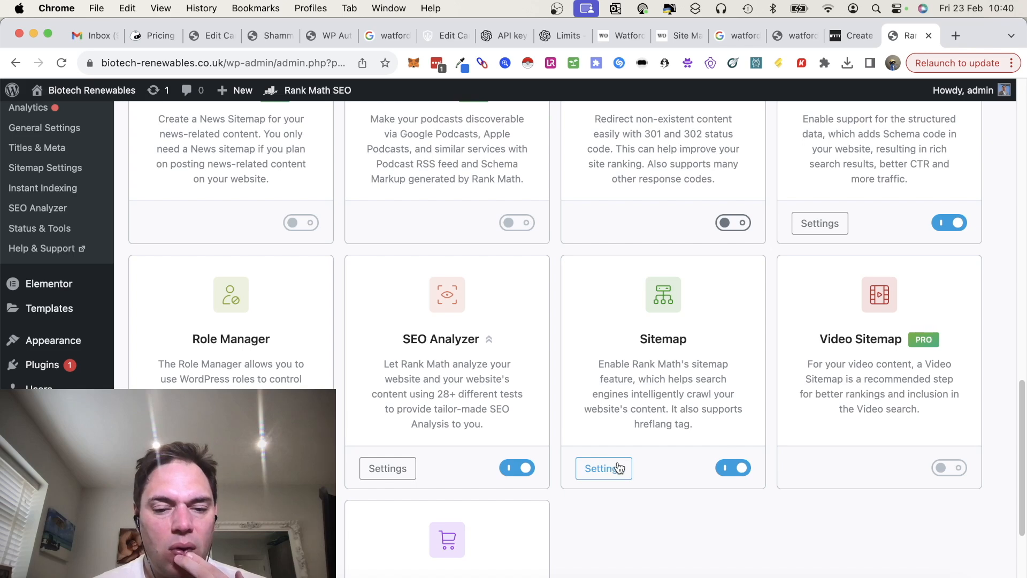
pyautogui.scroll(-2, 618, 468)
# Open the settings of Rank Math's Sitemap module and check the general options for an RSS feed address.
pyautogui.click(613, 389)
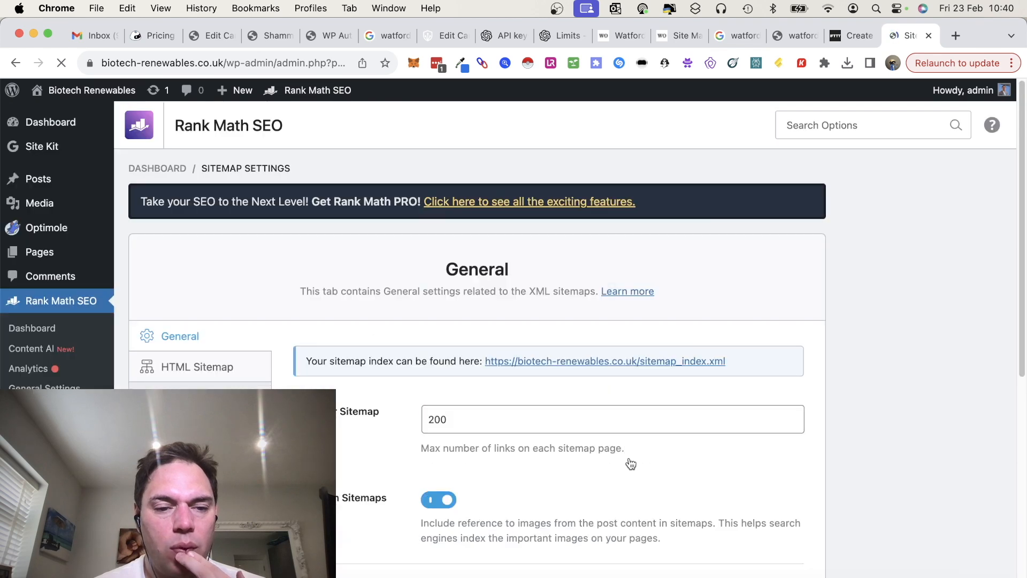
pyautogui.scroll(-5, 631, 467)
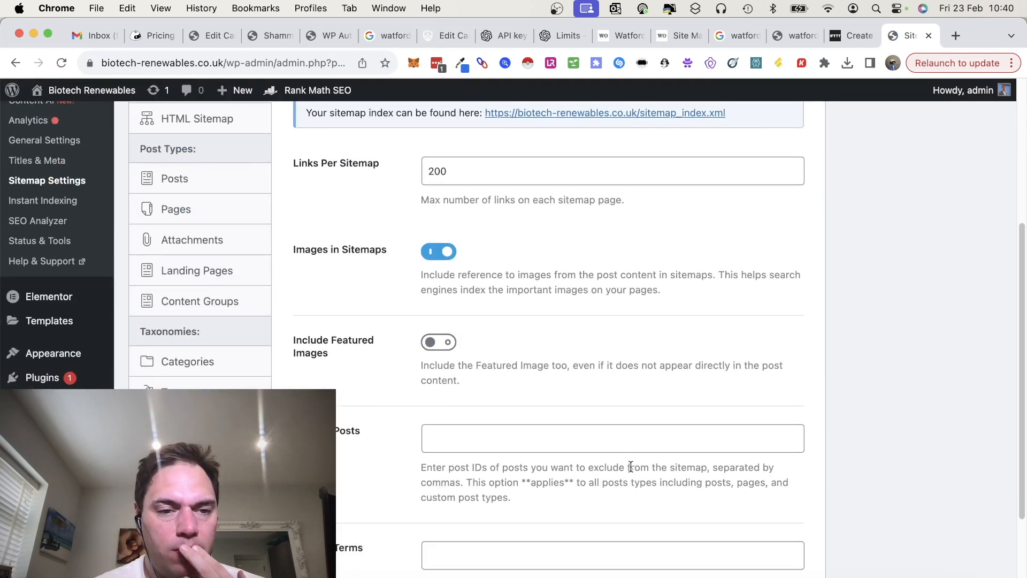
pyautogui.scroll(-3, 631, 466)
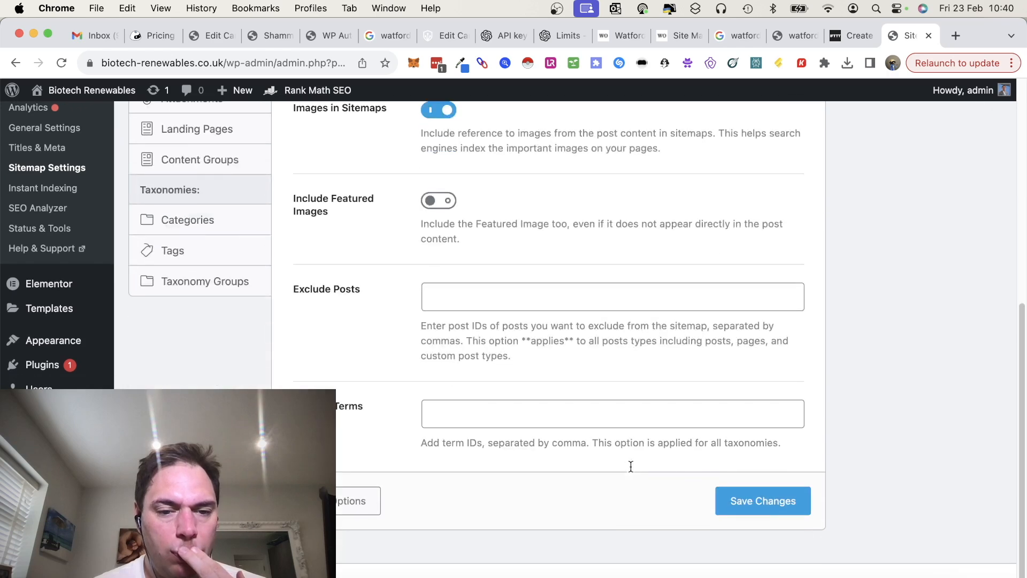
pyautogui.scroll(4, 631, 466)
pyautogui.scroll(1, 630, 466)
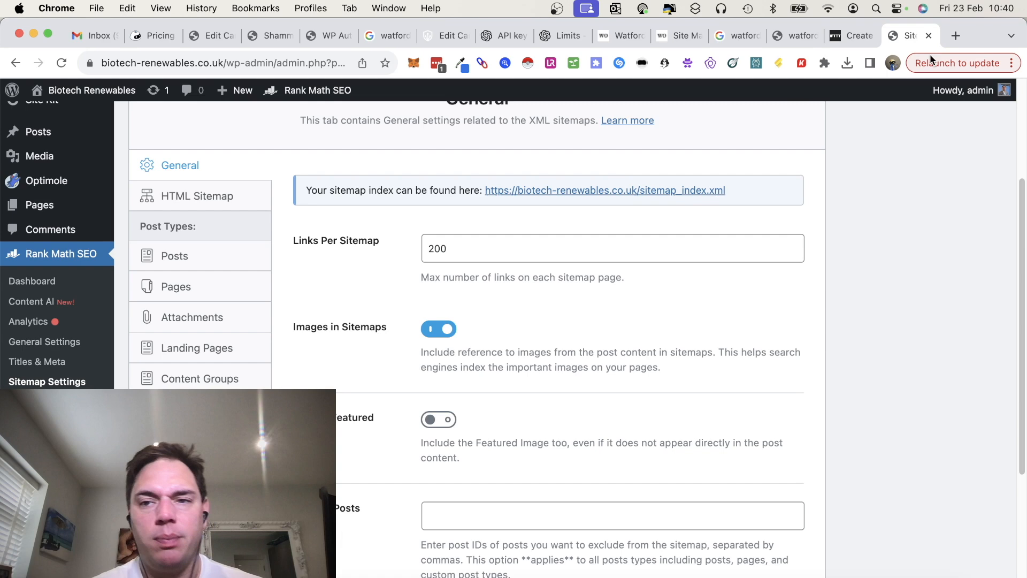
# Search Google in a new tab for "what is rss feed for wordpress" and look through the results.
pyautogui.click(955, 35)
pyautogui.write('what is rr')
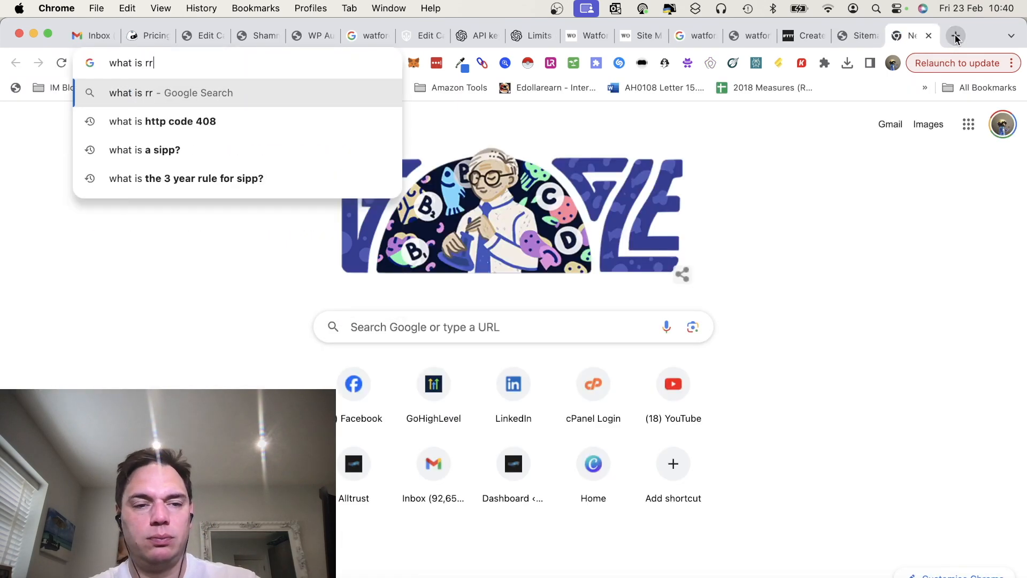
pyautogui.press('BackSpace')
pyautogui.write('ss feed b')
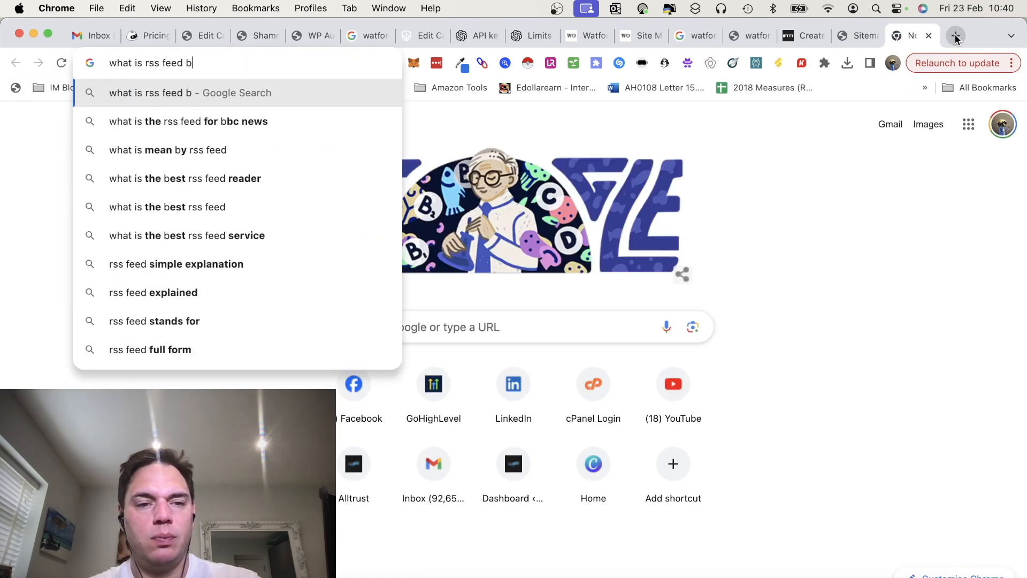
pyautogui.press('BackSpace')
pyautogui.write('for websites')
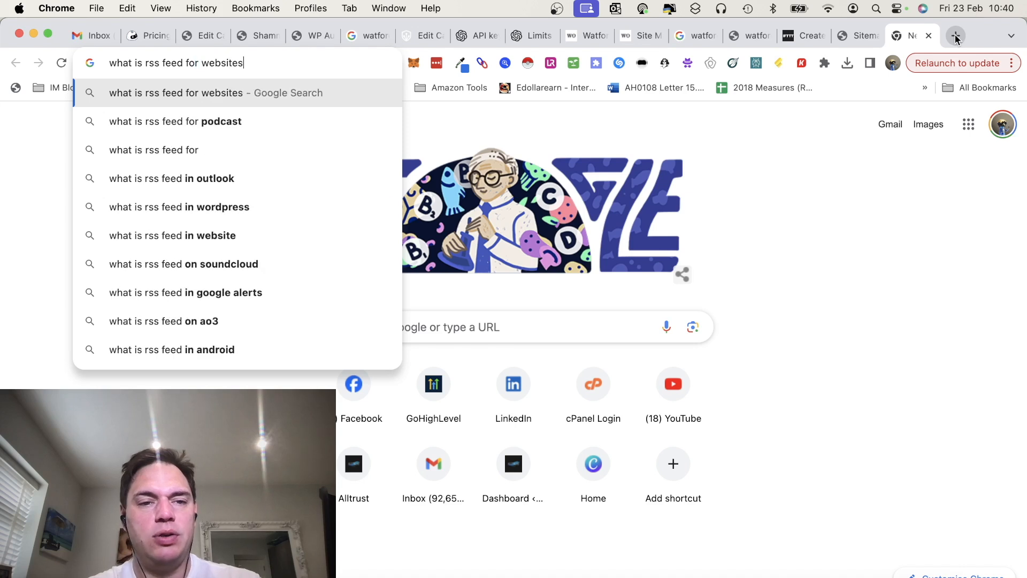
pyautogui.press('BackSpace')
pyautogui.press('BackSpace')
pyautogui.press('BackSpace')
pyautogui.press('BackSpace')
pyautogui.press('BackSpace')
pyautogui.press('BackSpace')
pyautogui.write('ordpres')
pyautogui.write('s')
pyautogui.press('Return')
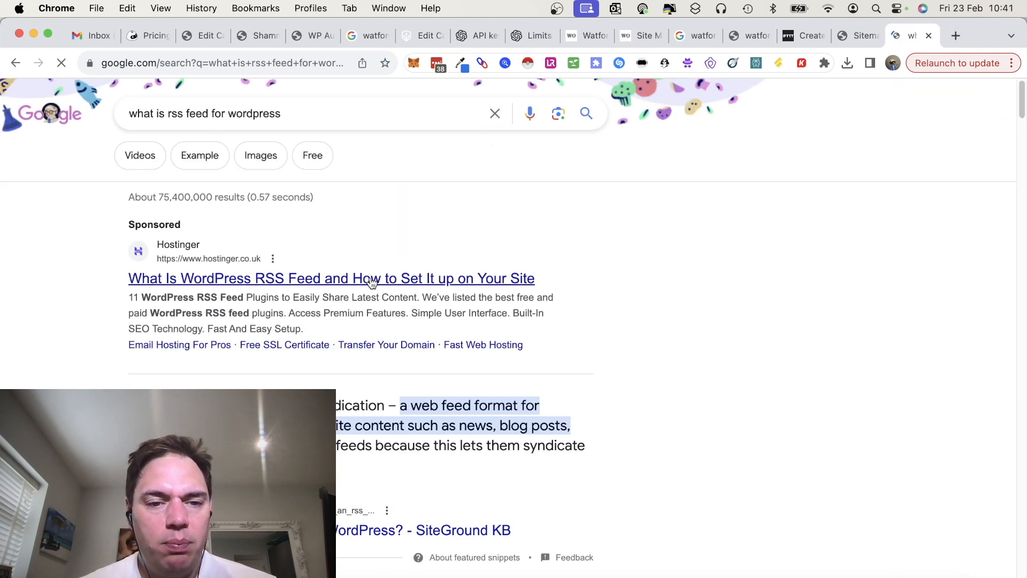
pyautogui.scroll(-5, 424, 435)
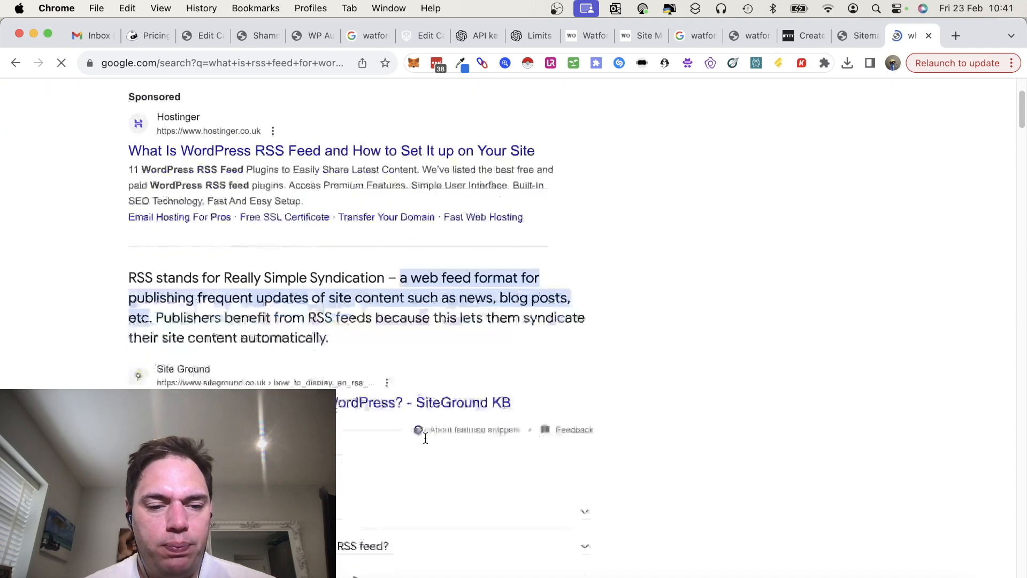
pyautogui.scroll(-3, 425, 438)
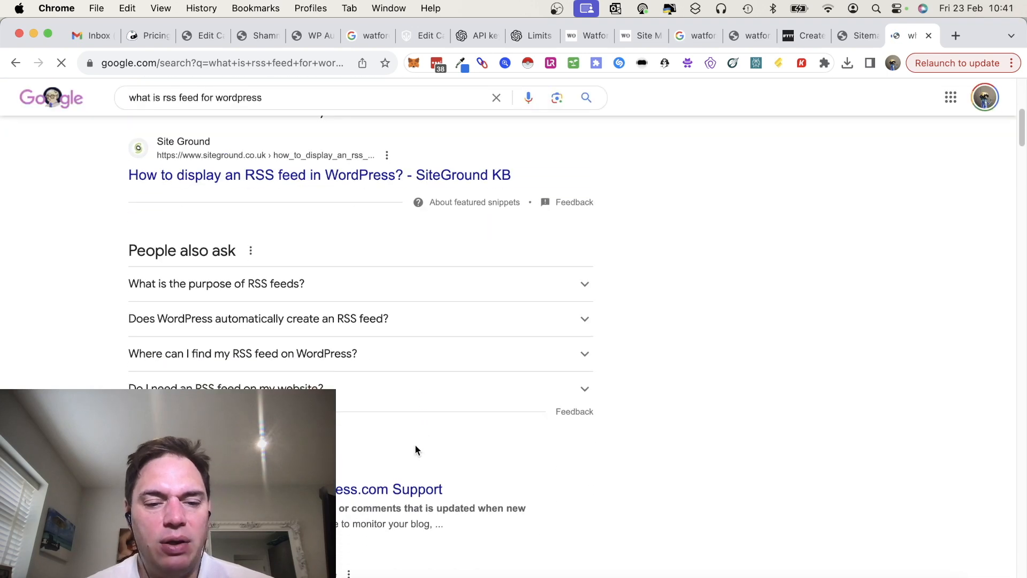
# Copy the Watford Observer news RSS address, watfordobserver.co.uk/news/rss/, into the IFTTT trigger's Feed URL and create the trigger.
pyautogui.click(804, 35)
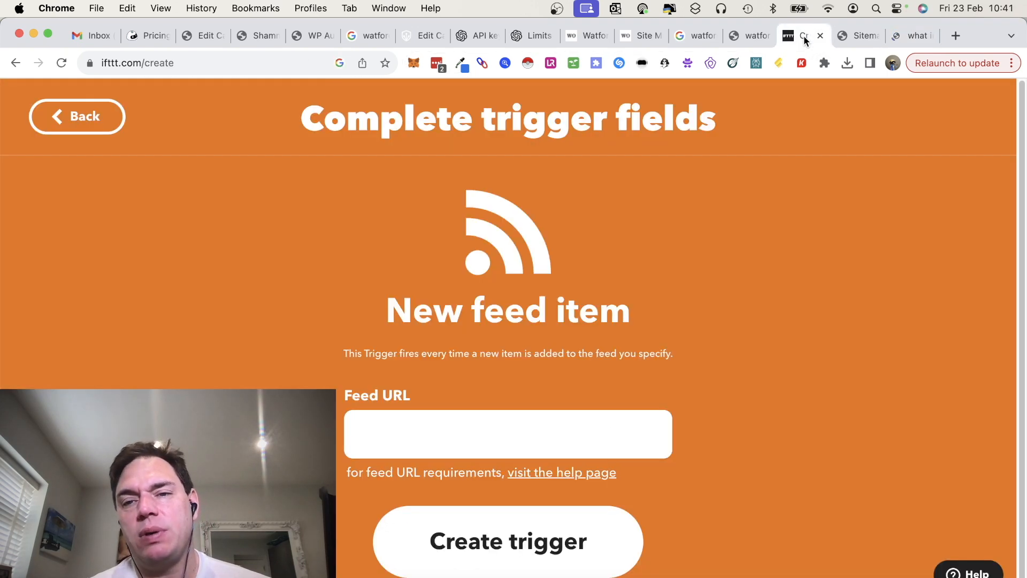
pyautogui.click(482, 431)
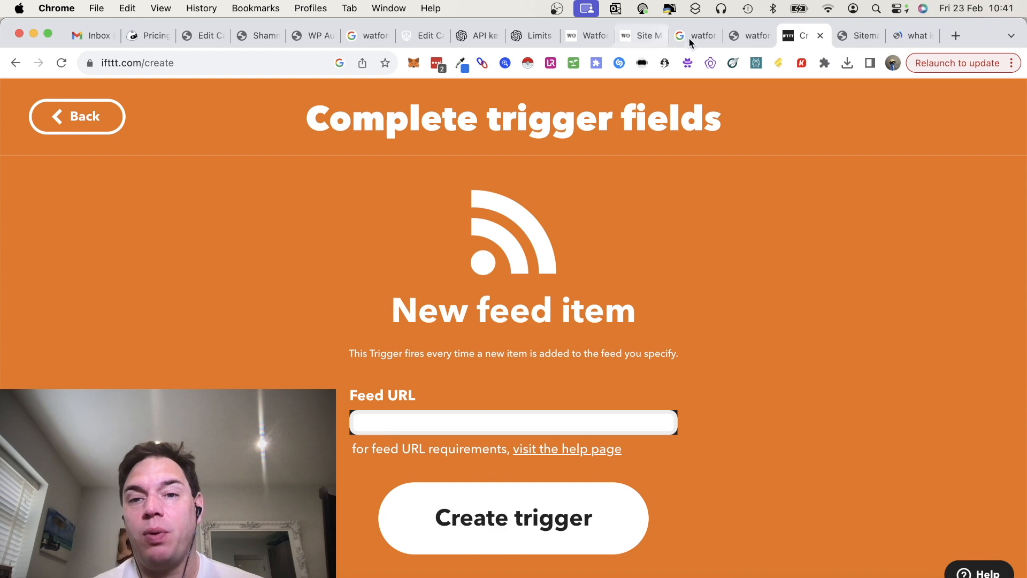
pyautogui.click(746, 34)
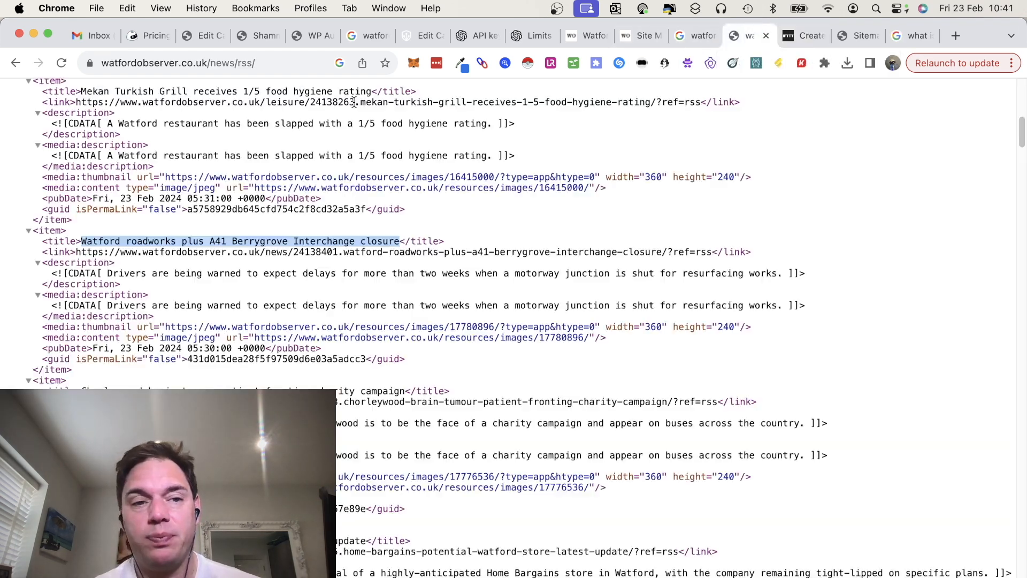
pyautogui.click(306, 53)
pyautogui.press('cmd+c')
pyautogui.click(806, 41)
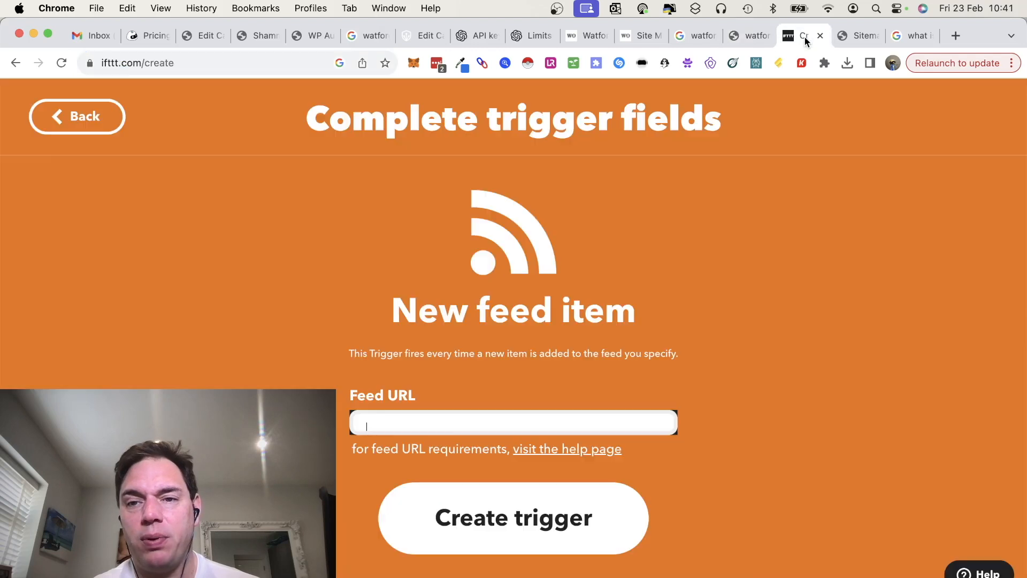
pyautogui.click(449, 422)
pyautogui.press('cmd+v')
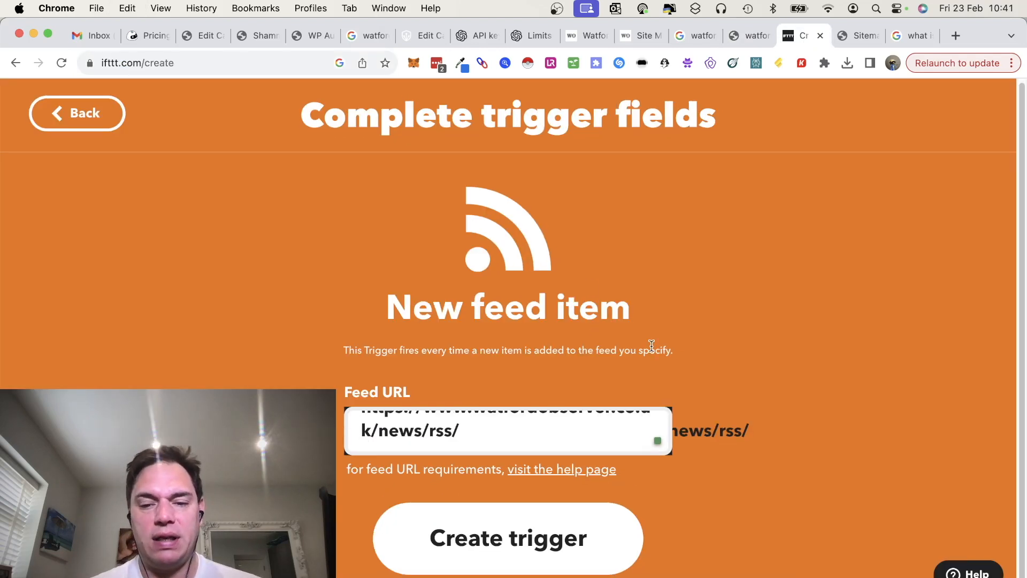
pyautogui.click(506, 542)
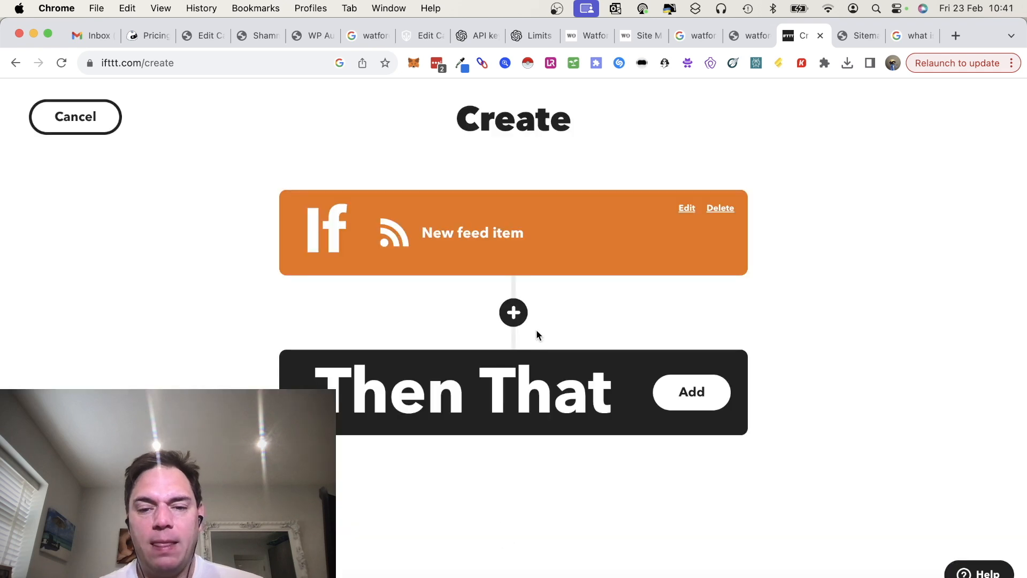
# Start adding the applet's Then That action, search the services for "facebook page" and choose Facebook Pages to view its actions.
pyautogui.click(680, 390)
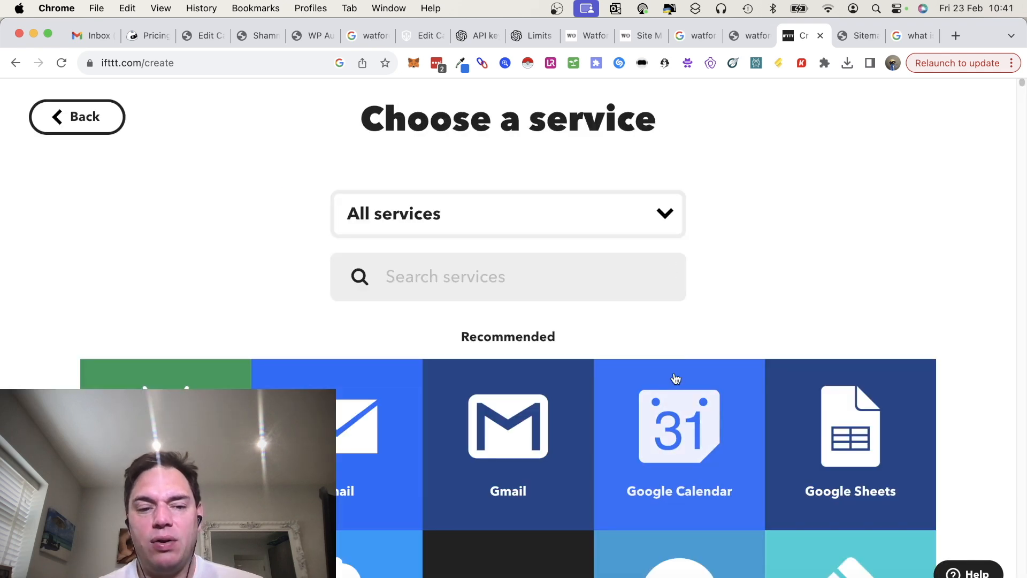
pyautogui.scroll(-5, 668, 365)
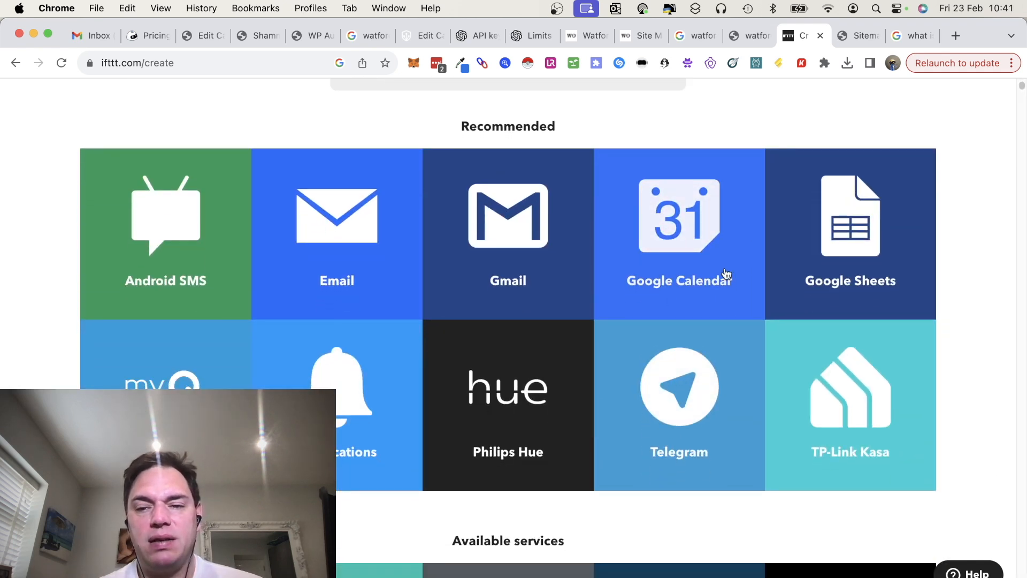
pyautogui.scroll(-2, 671, 435)
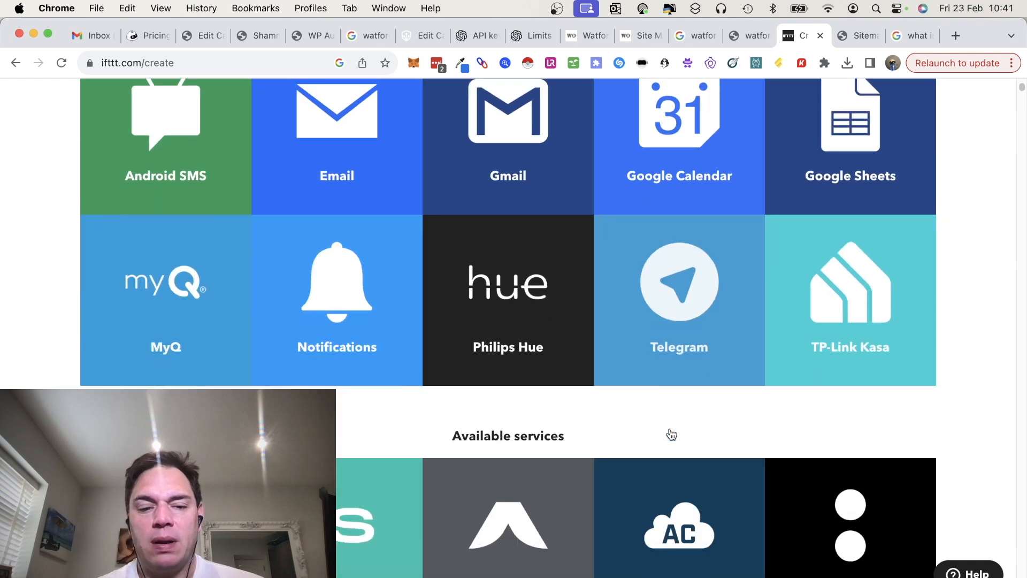
pyautogui.scroll(-6, 671, 434)
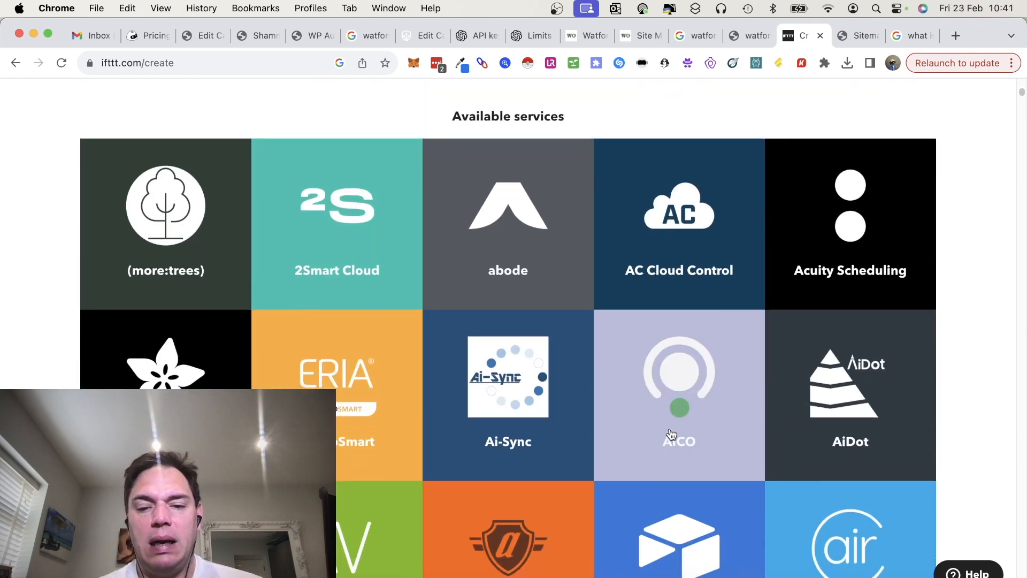
pyautogui.scroll(-8, 671, 433)
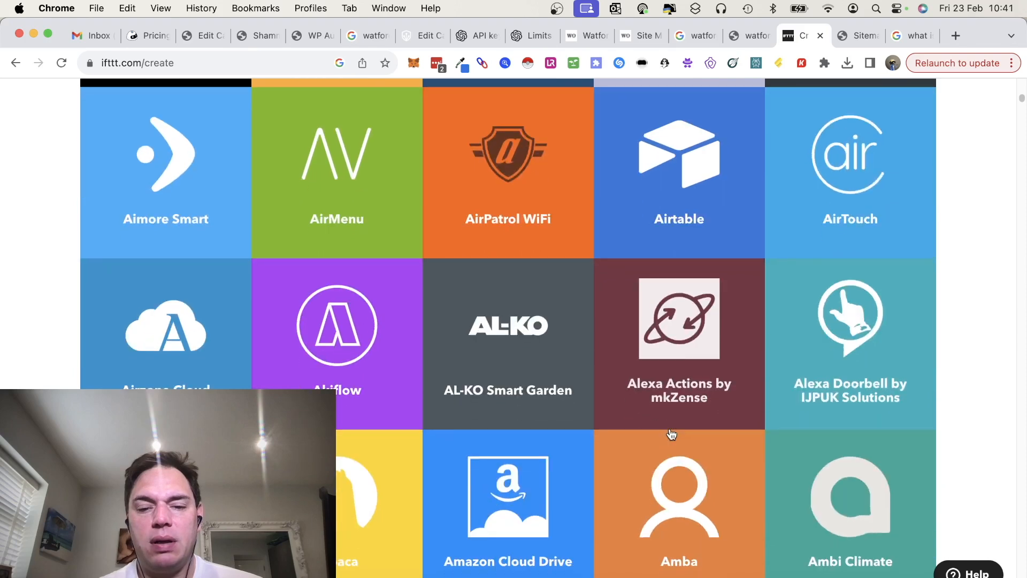
pyautogui.scroll(15, 671, 434)
pyautogui.click(469, 275)
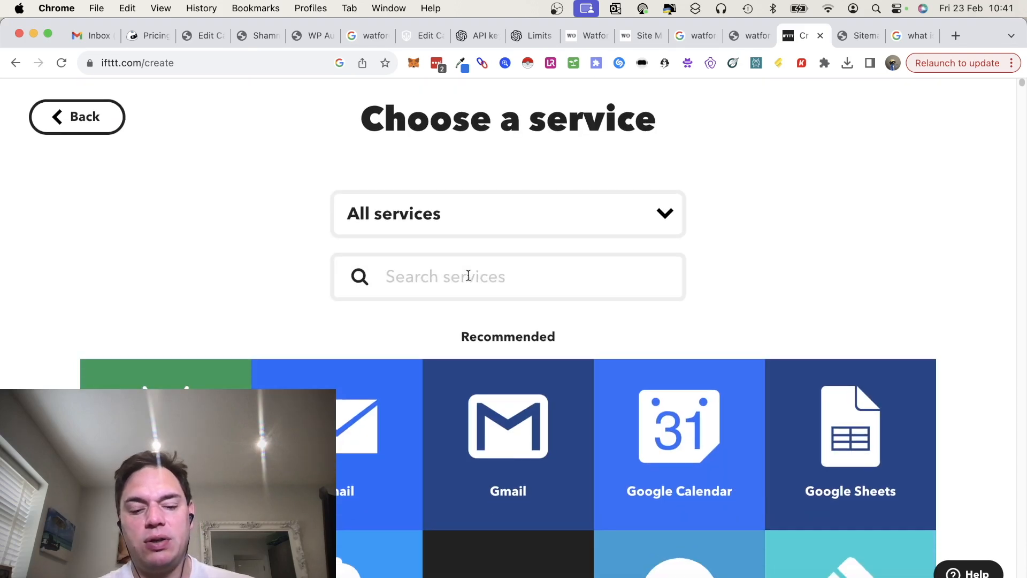
pyautogui.write('facebook page')
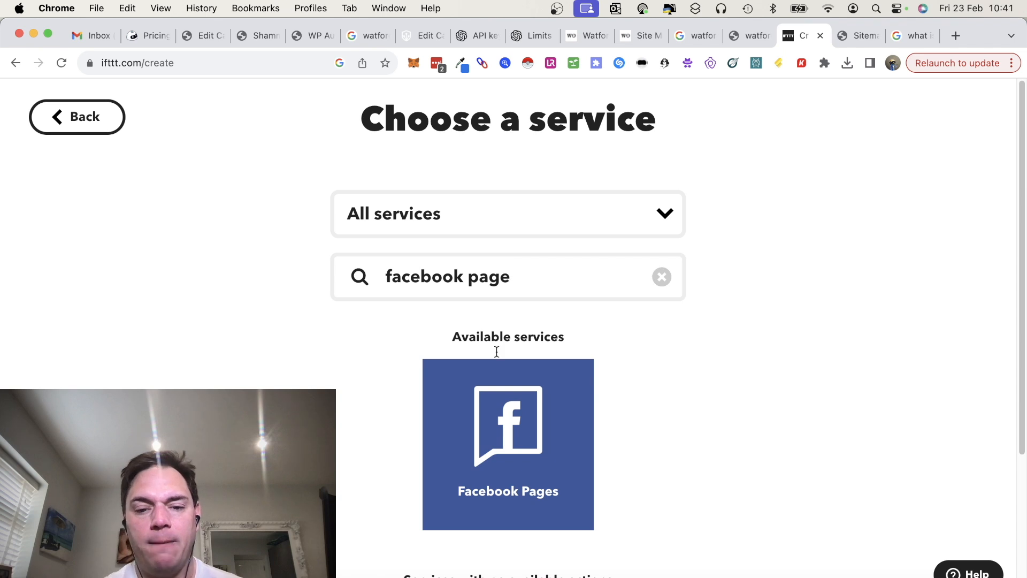
pyautogui.click(515, 407)
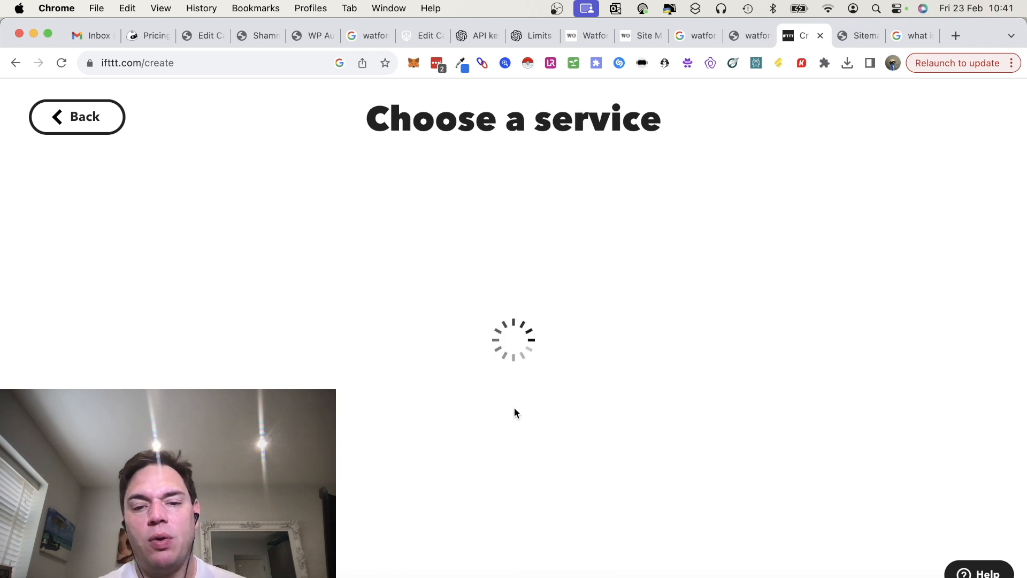
pyautogui.scroll(-1, 503, 319)
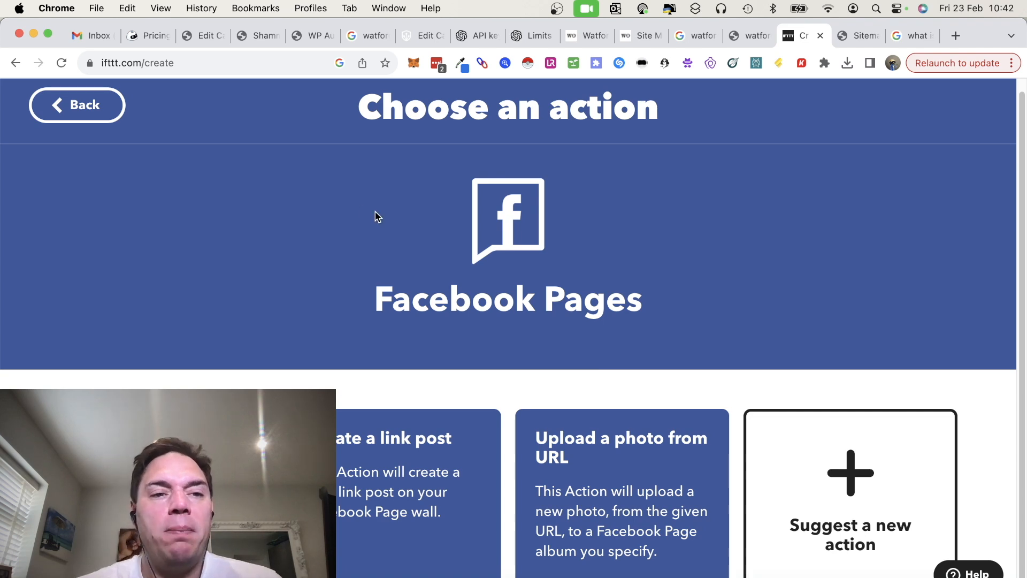
# Return to the WP Automatic pricing page and view the plans and coupon offer.
pyautogui.click(145, 34)
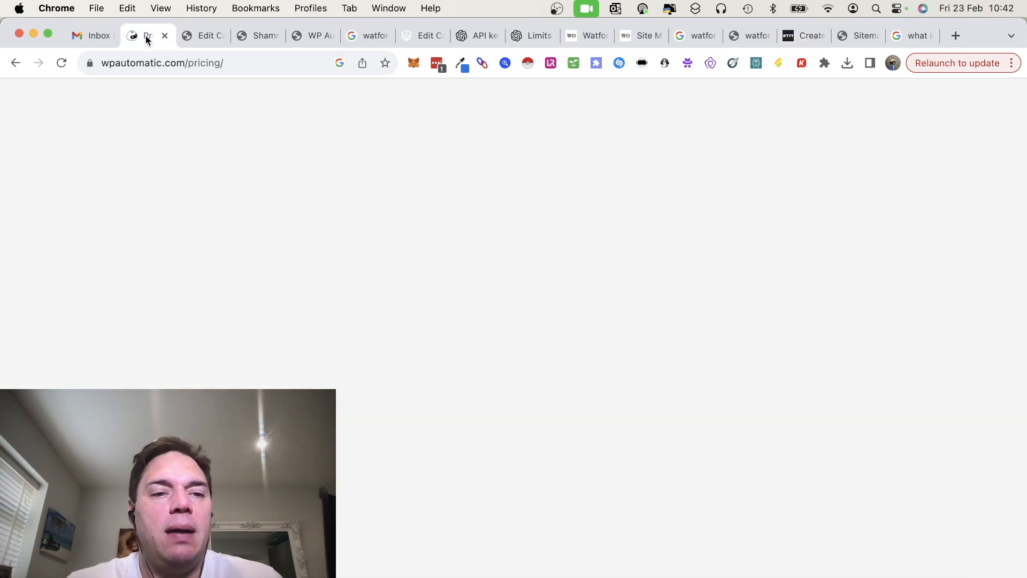
pyautogui.scroll(20, 361, 233)
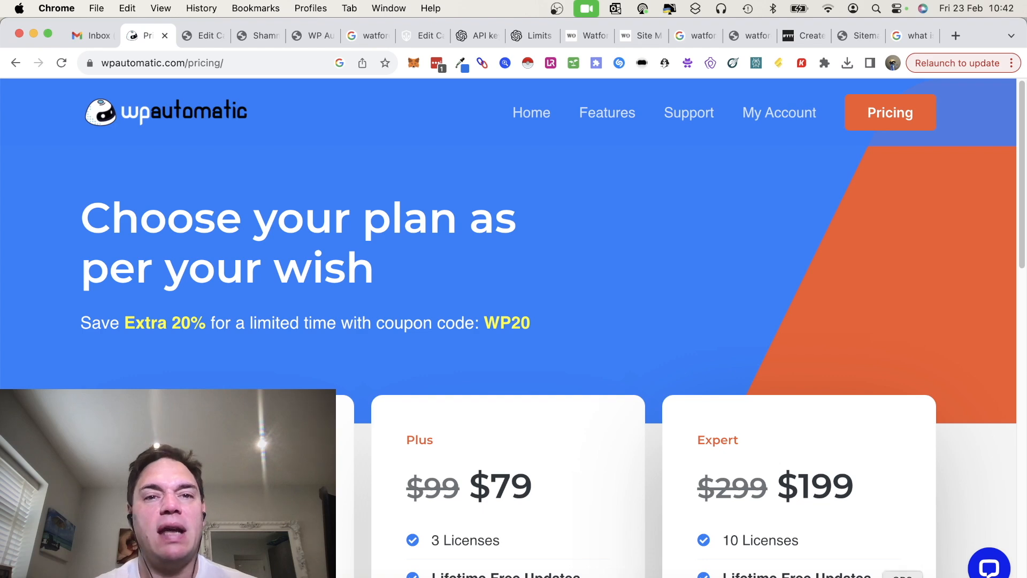
pyautogui.click(903, 577)
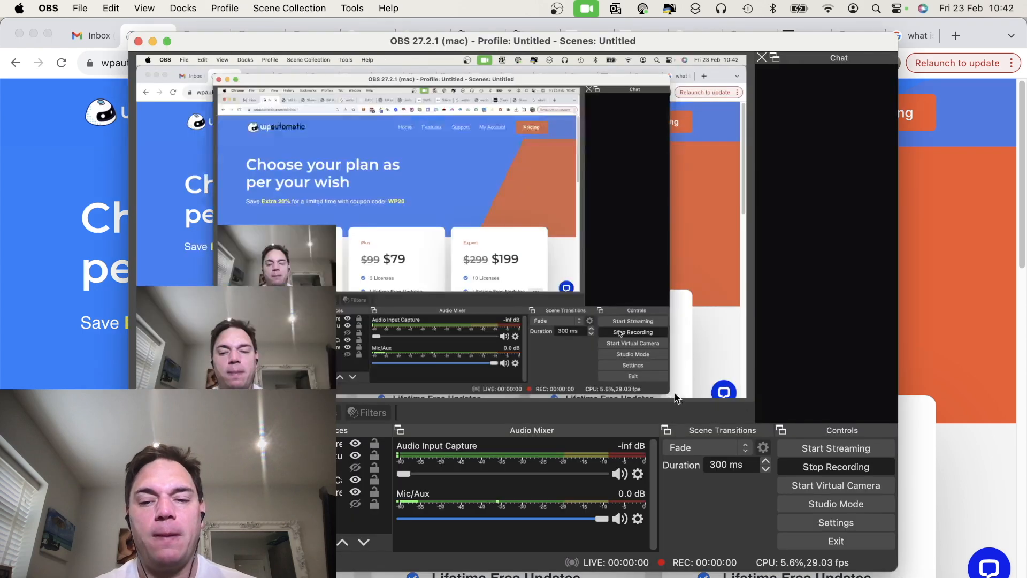